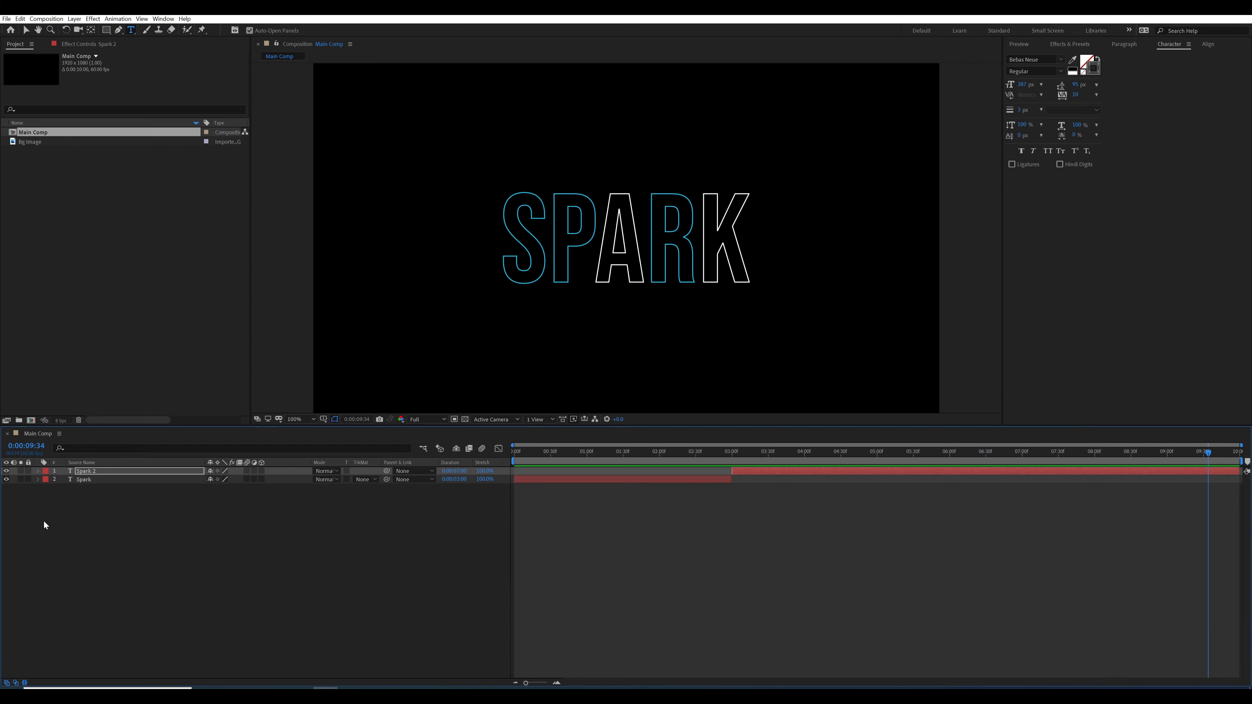
Step: Precompose both Spark text layers into a new composition named Text, moving all attributes into it
click(116, 532)
drag(115, 532, 91, 470)
key(ctrl+shift+c)
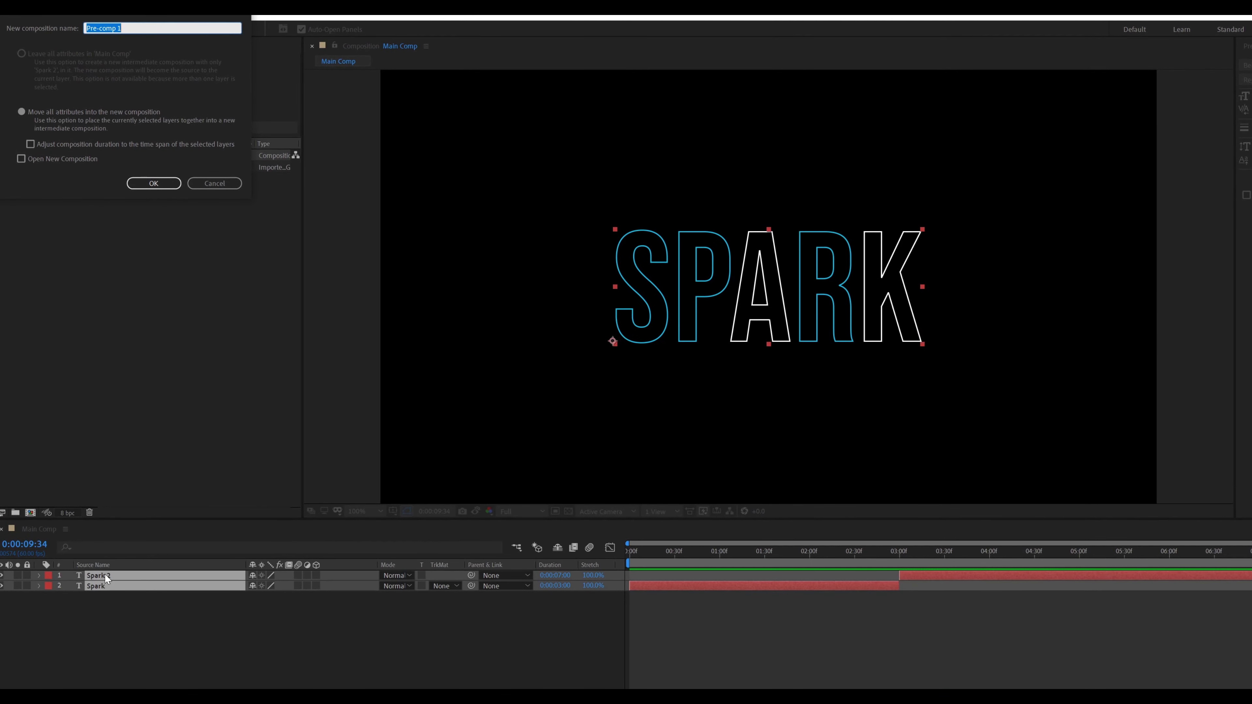
text(Text)
key(Return)
click(157, 603)
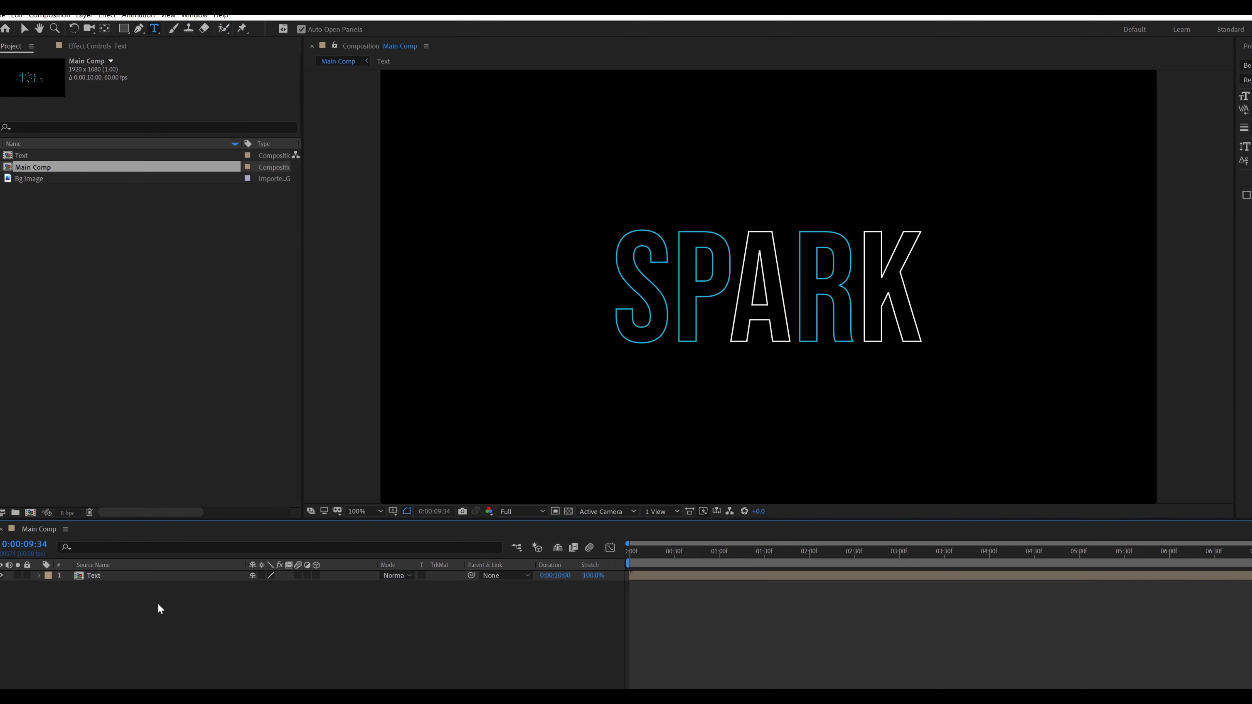
Step: Find the Drop Shadow effect and apply it to the Text layer
click(101, 573)
click(102, 48)
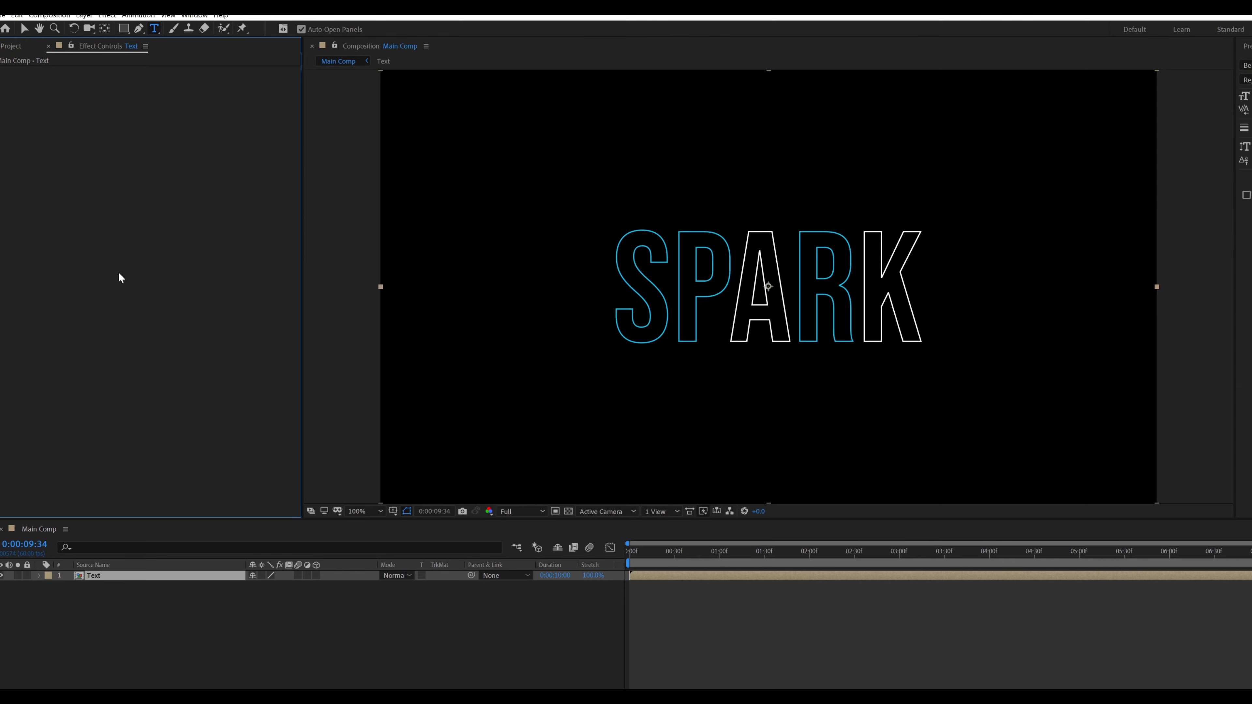
click(1112, 47)
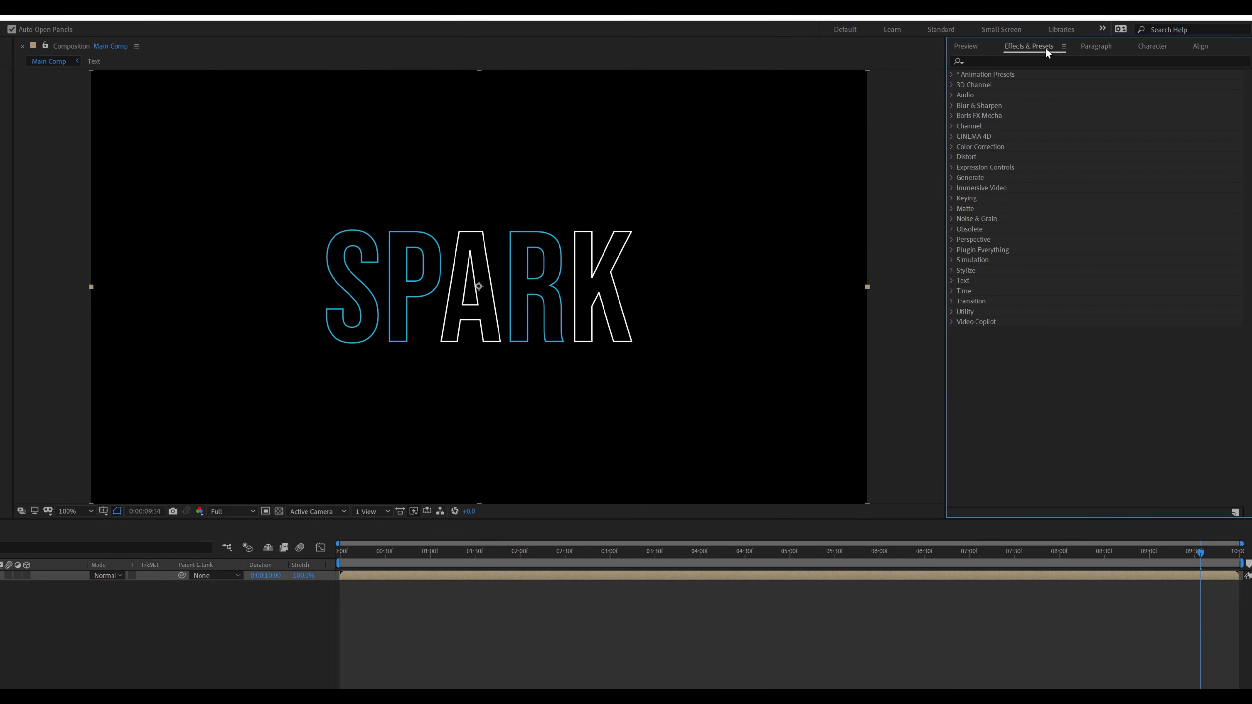
click(1084, 61)
text(drop s)
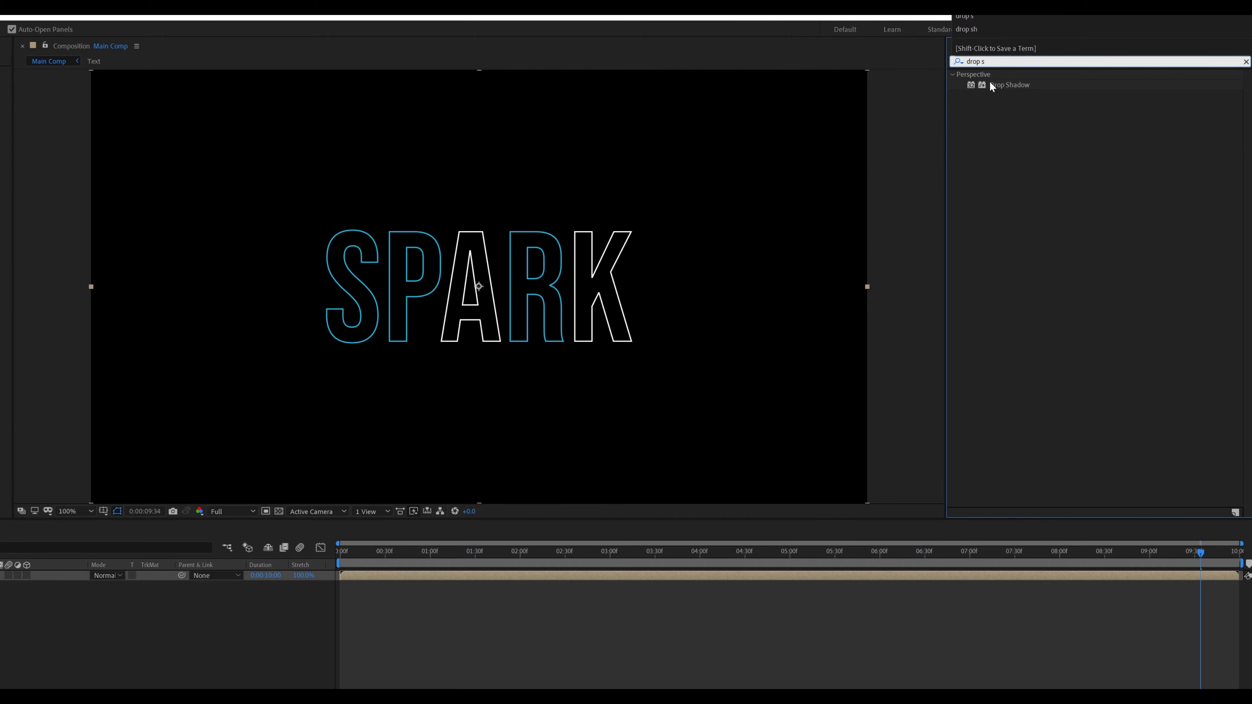
drag(993, 86, 456, 290)
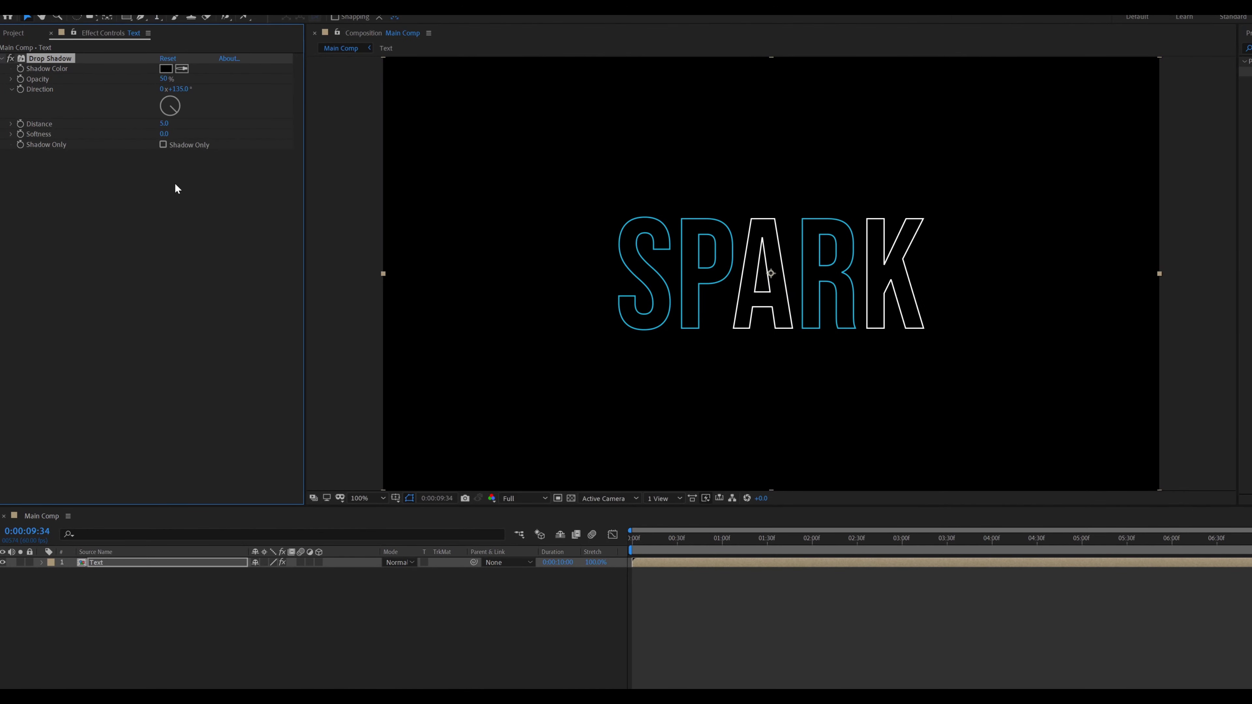
Step: Set the drop shadow's color to white (FFFFFF)
key(period)
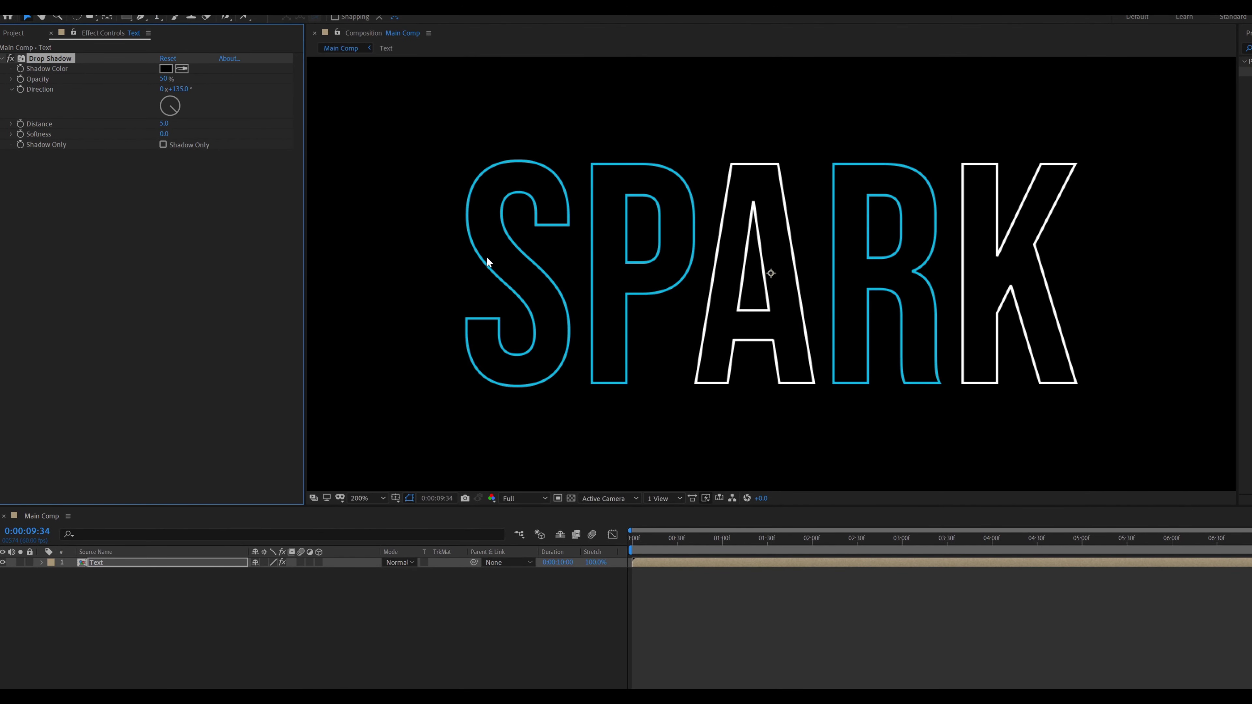
click(166, 69)
click(215, 524)
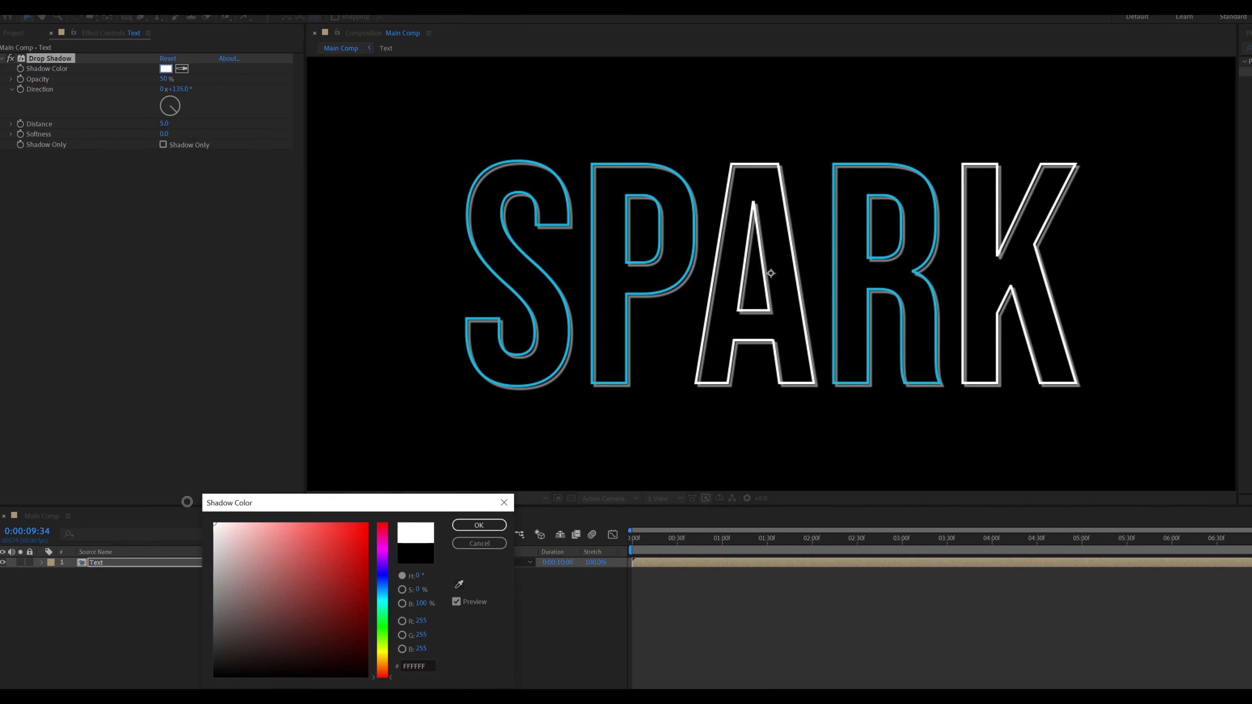
click(502, 527)
Step: Set the drop shadow's distance to 0 and its softness to 40
key(period)
click(165, 124)
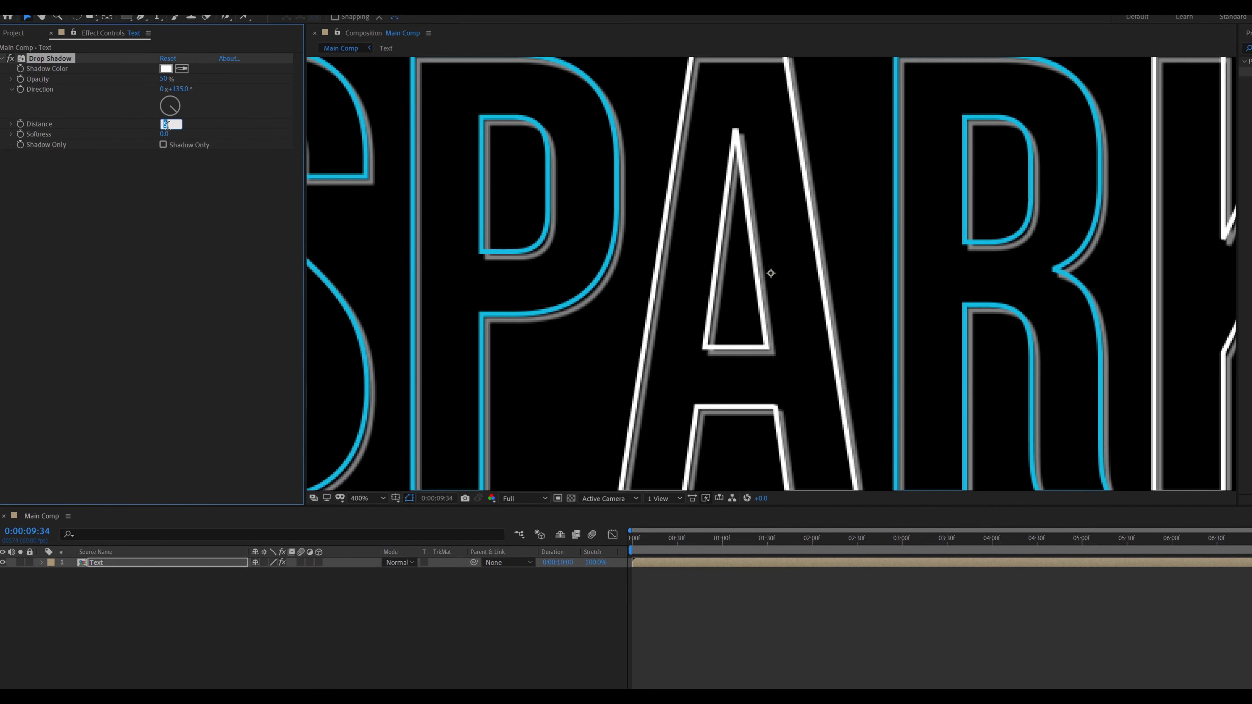
text(0)
key(Return)
click(165, 133)
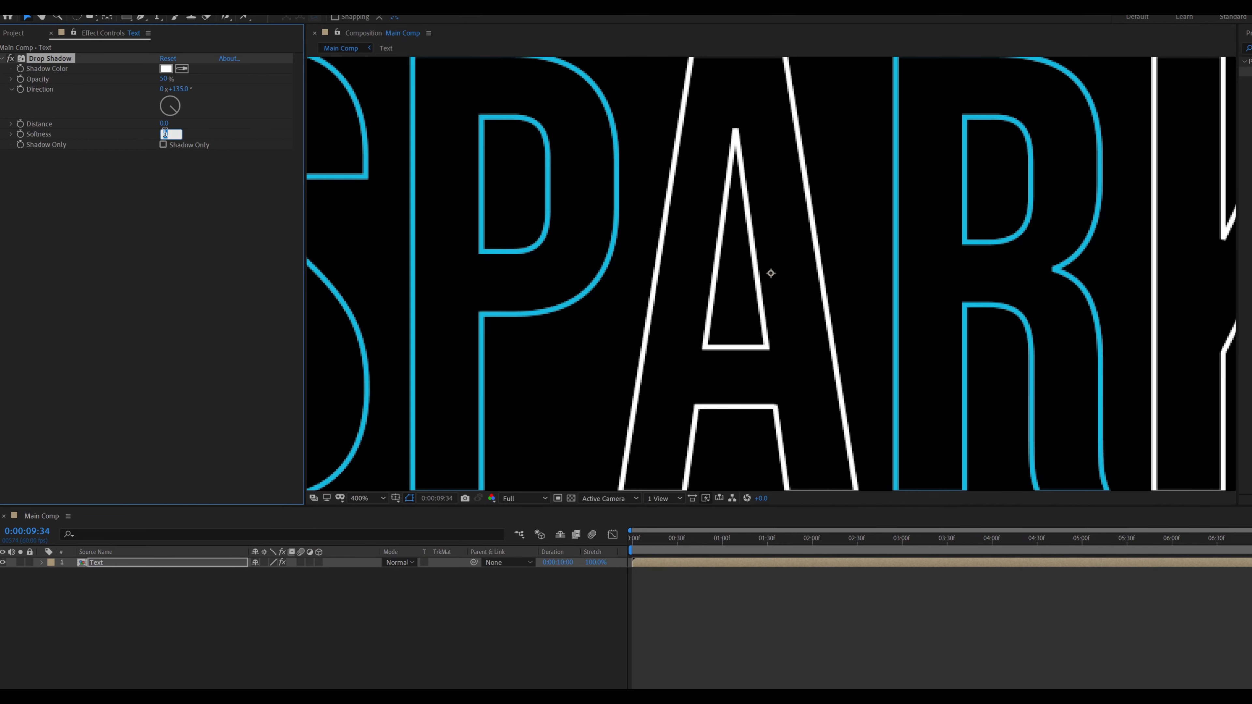
text(40)
key(Return)
Step: Set the drop shadow's softness to 30 and its opacity to 40%
click(168, 134)
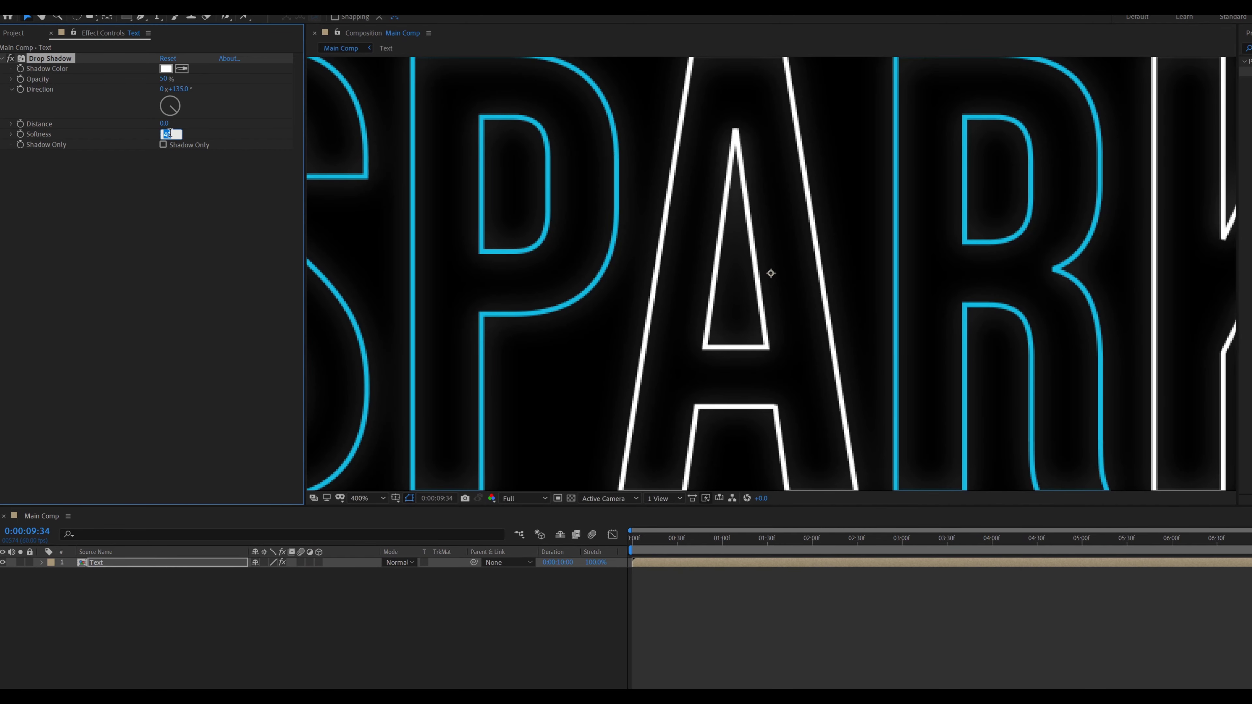
text(30)
key(Return)
click(166, 79)
text(40)
key(Return)
Step: Duplicate the Drop Shadow effect and give the copy a softness of 20 and an opacity of 30%
key(ctrl+d)
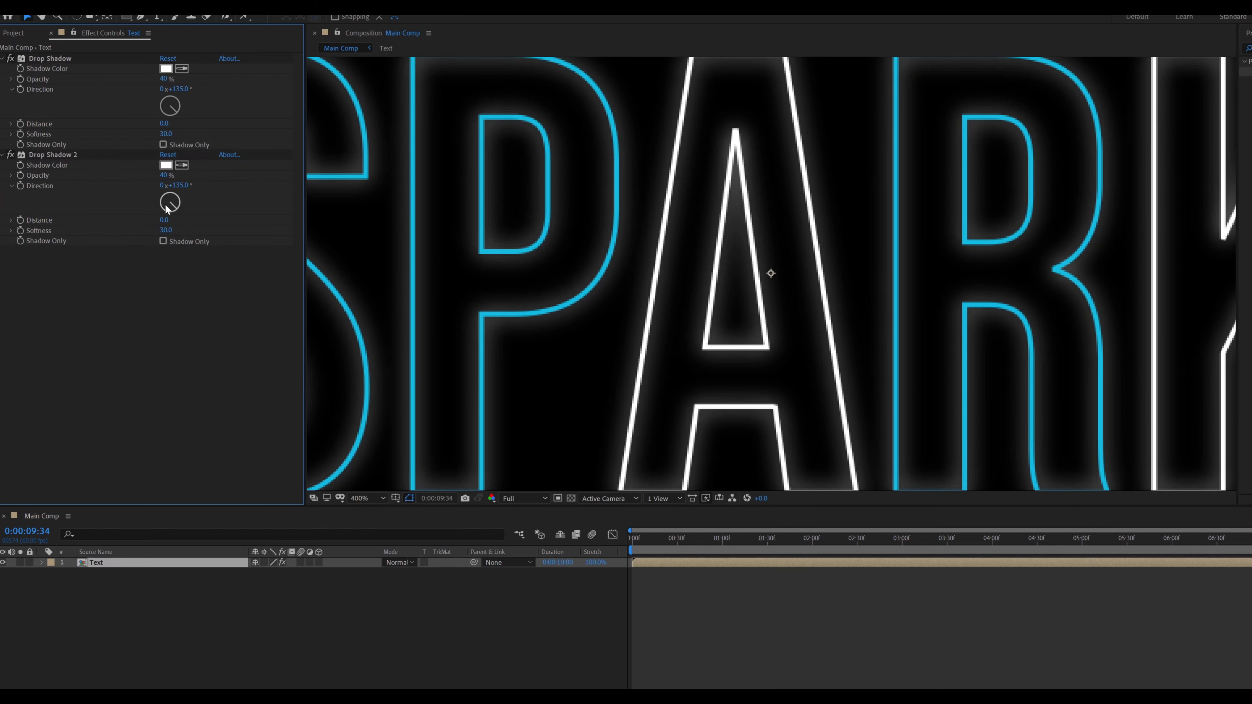
click(165, 230)
text(20)
key(Return)
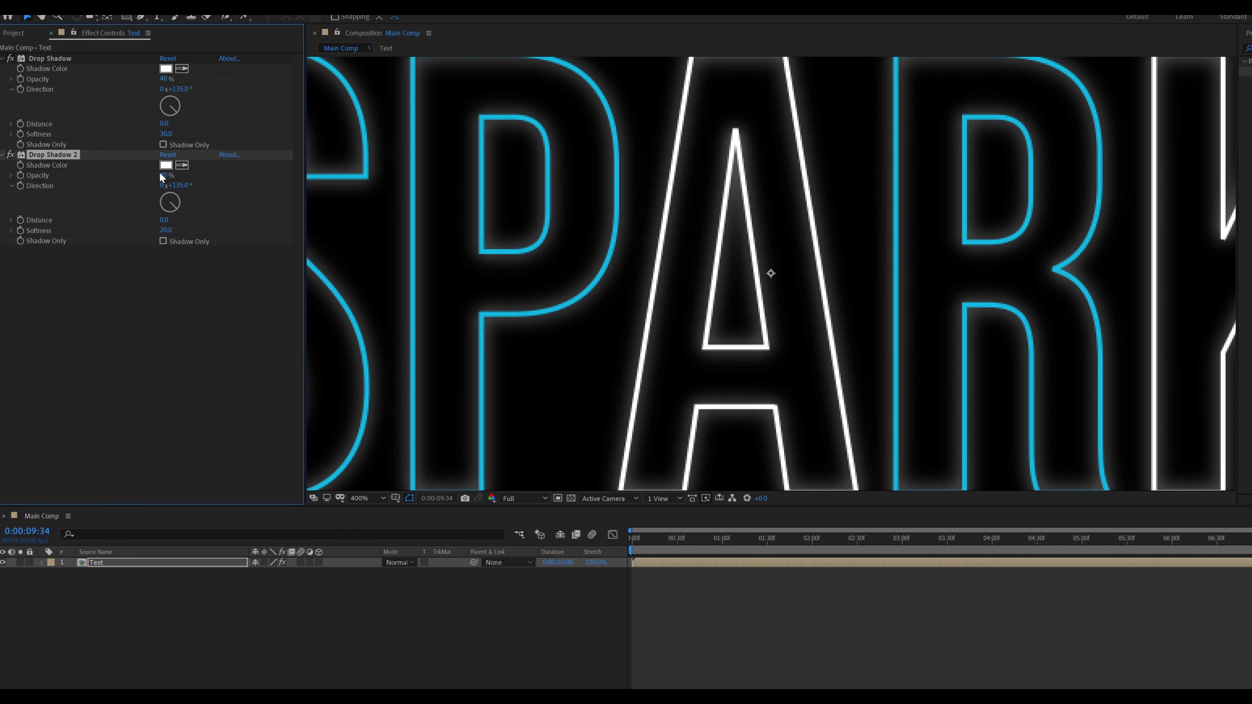
click(164, 175)
text(30)
key(Return)
scroll(590, 286, down, 4)
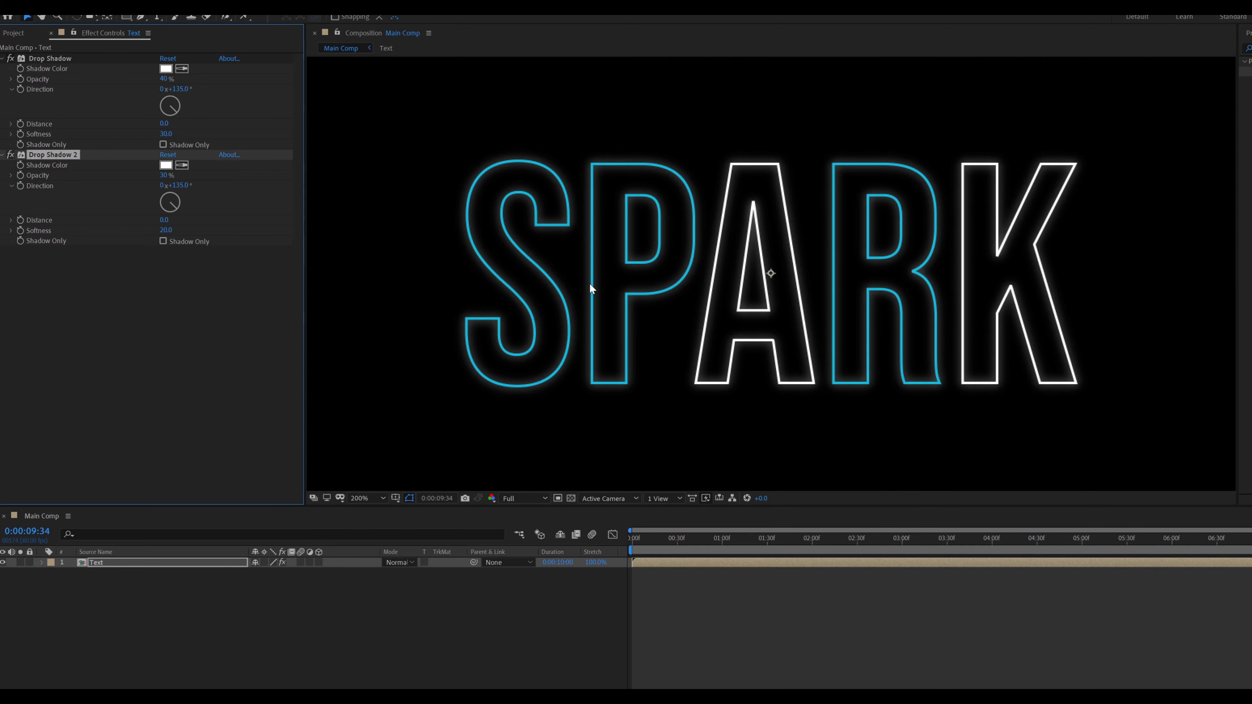
Step: Find the Stylize Glow effect and add it below the two drop shadows on the Text layer
click(1144, 53)
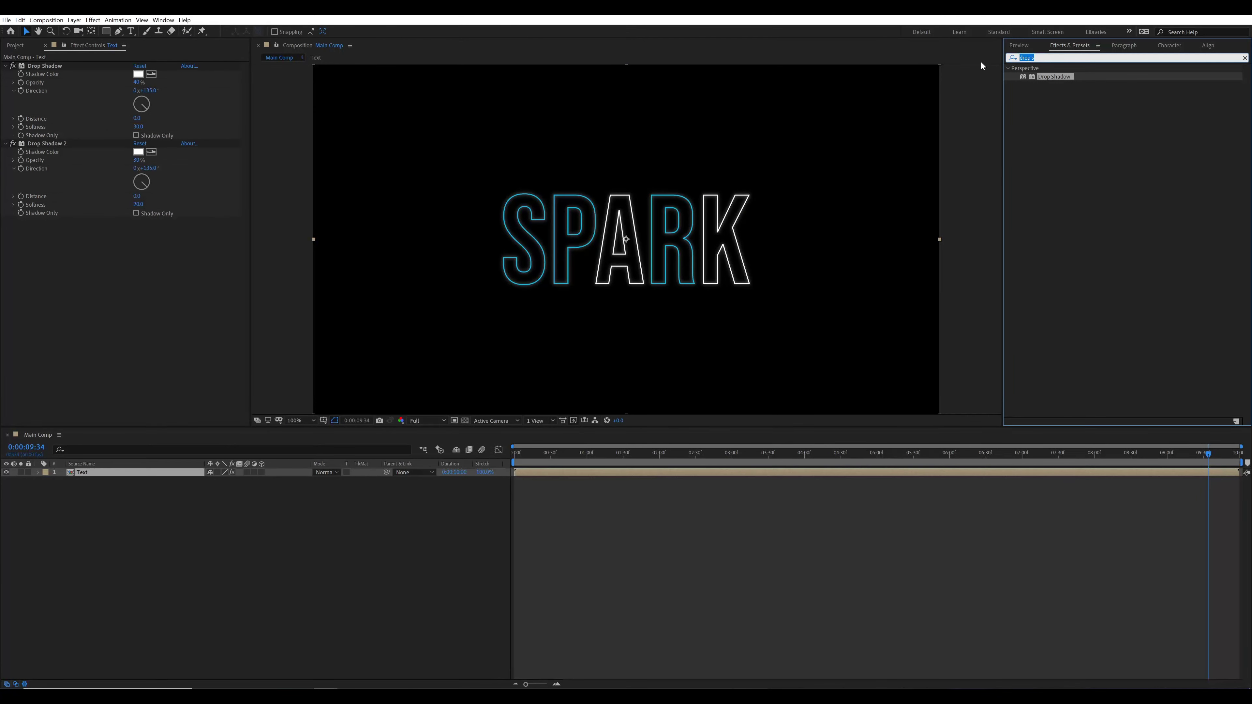
text(glow)
drag(1098, 121, 142, 346)
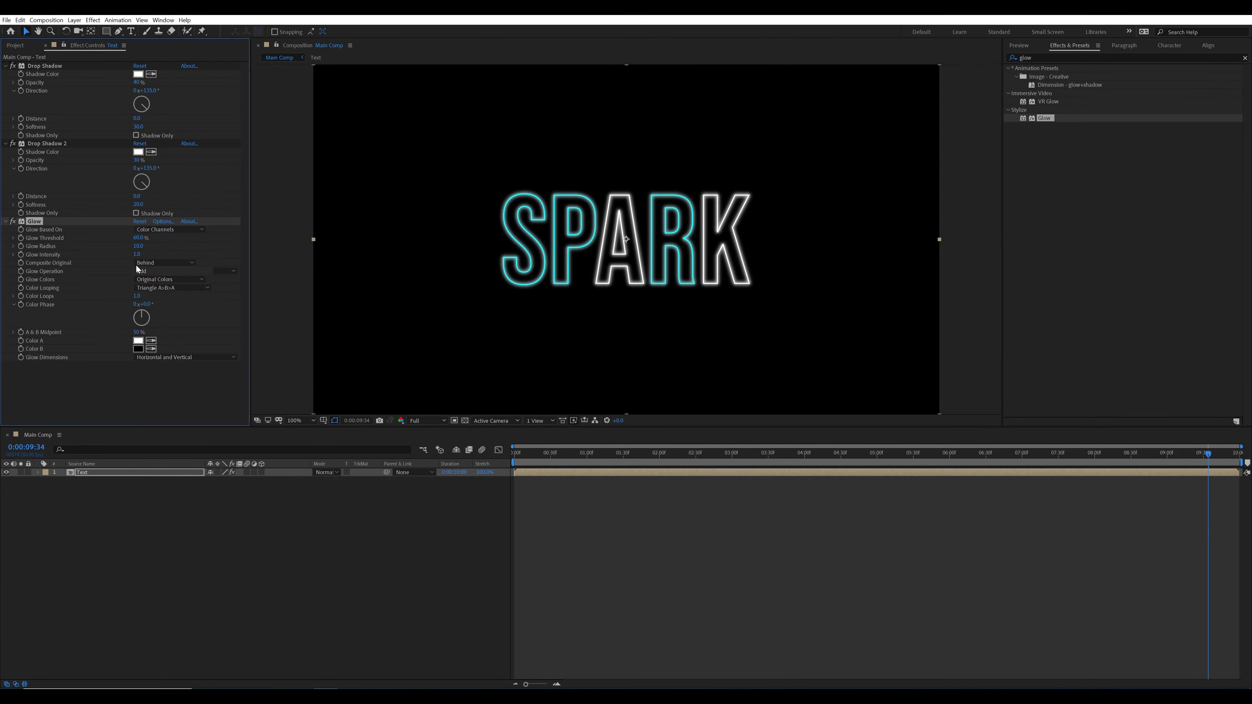
Step: Set the Glow effect's radius to 55 and its intensity to 1.3
click(140, 246)
scroll(642, 308, up, 1)
text(55)
key(Return)
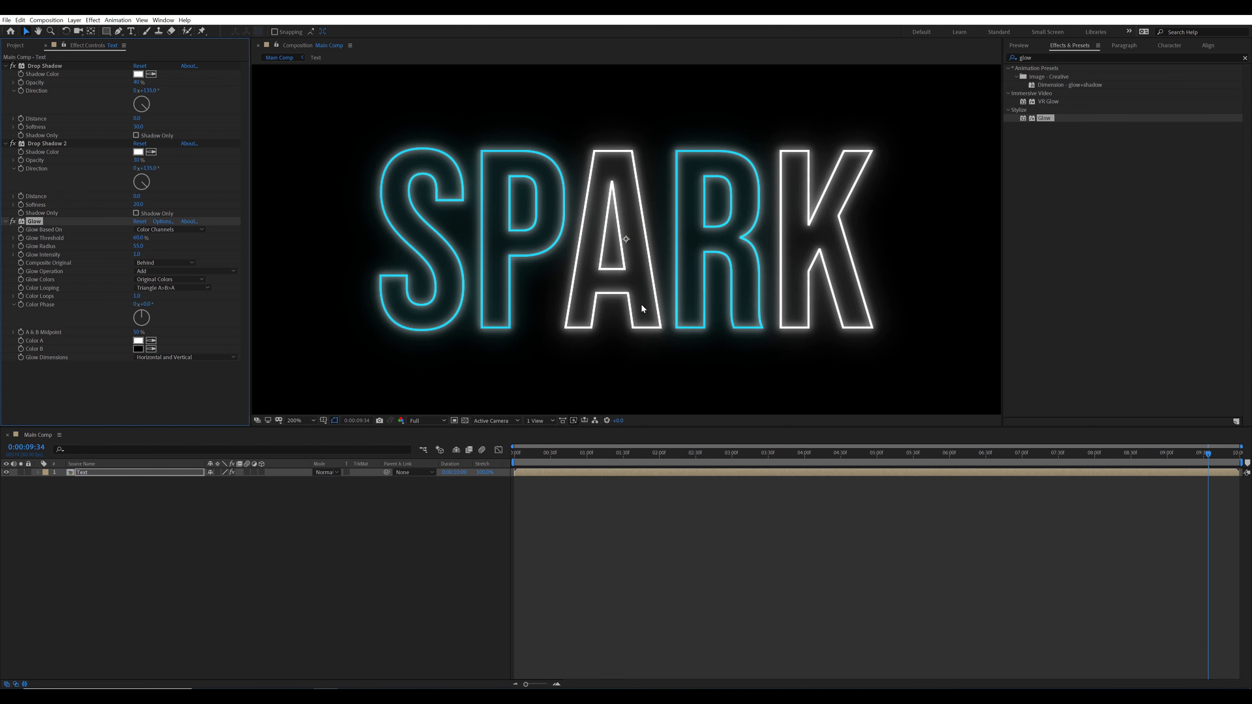
click(137, 254)
text(1.3)
key(Return)
key(/)
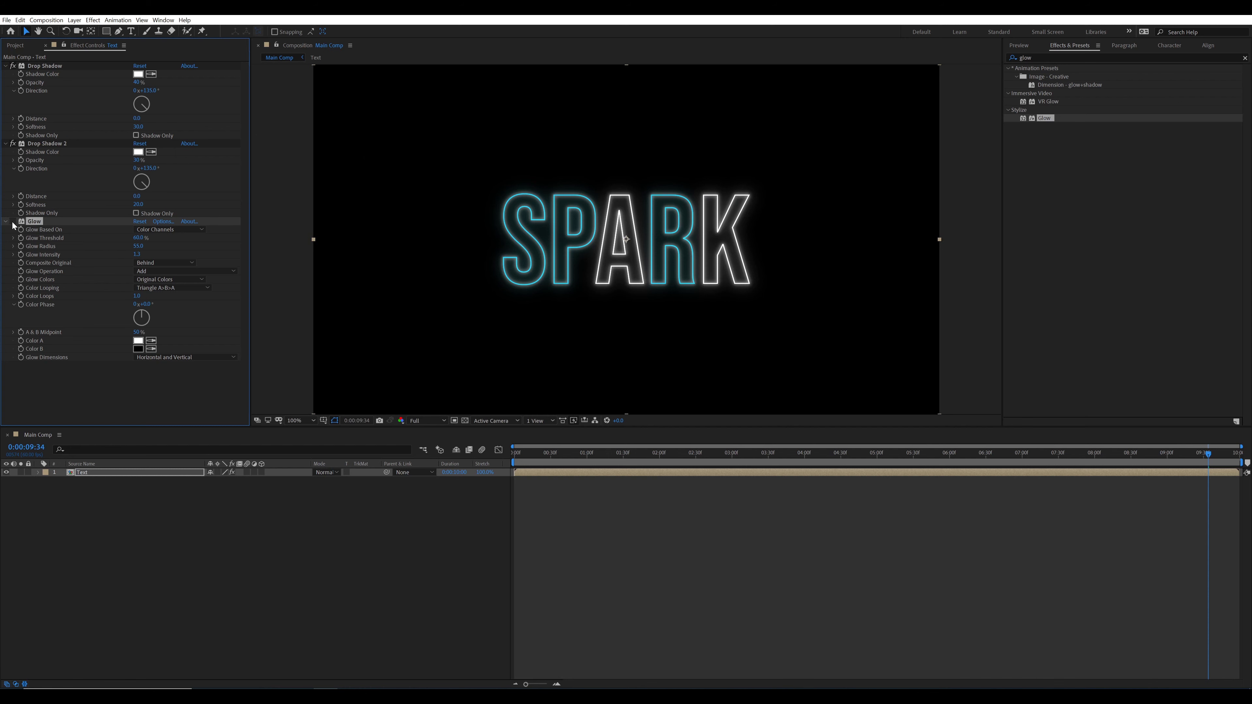
Step: Compare the text with Glow switched off and back on, and collapse the settings of all three effects
click(12, 221)
click(13, 222)
click(6, 65)
click(6, 74)
click(6, 82)
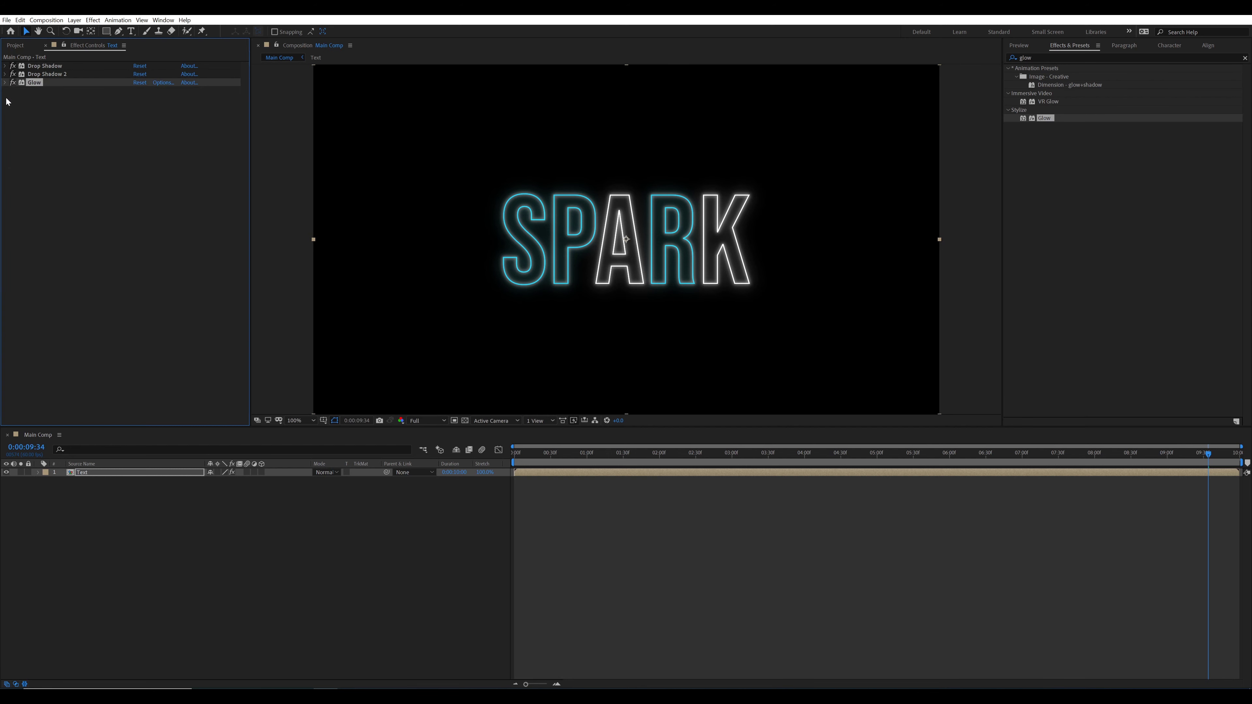
Step: Precompose the Text layer as "text with glow effect", moving all attributes into the new composition
click(85, 474)
key(ctrl+shift+c)
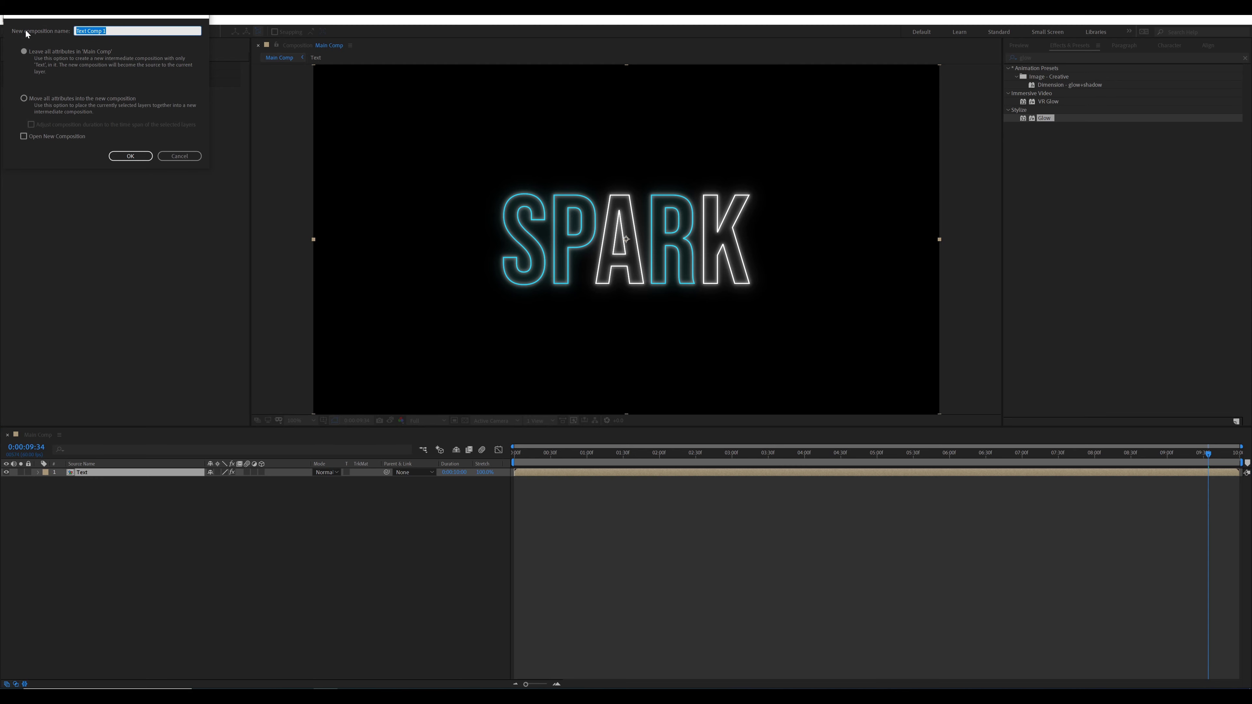
text(t)
click(28, 101)
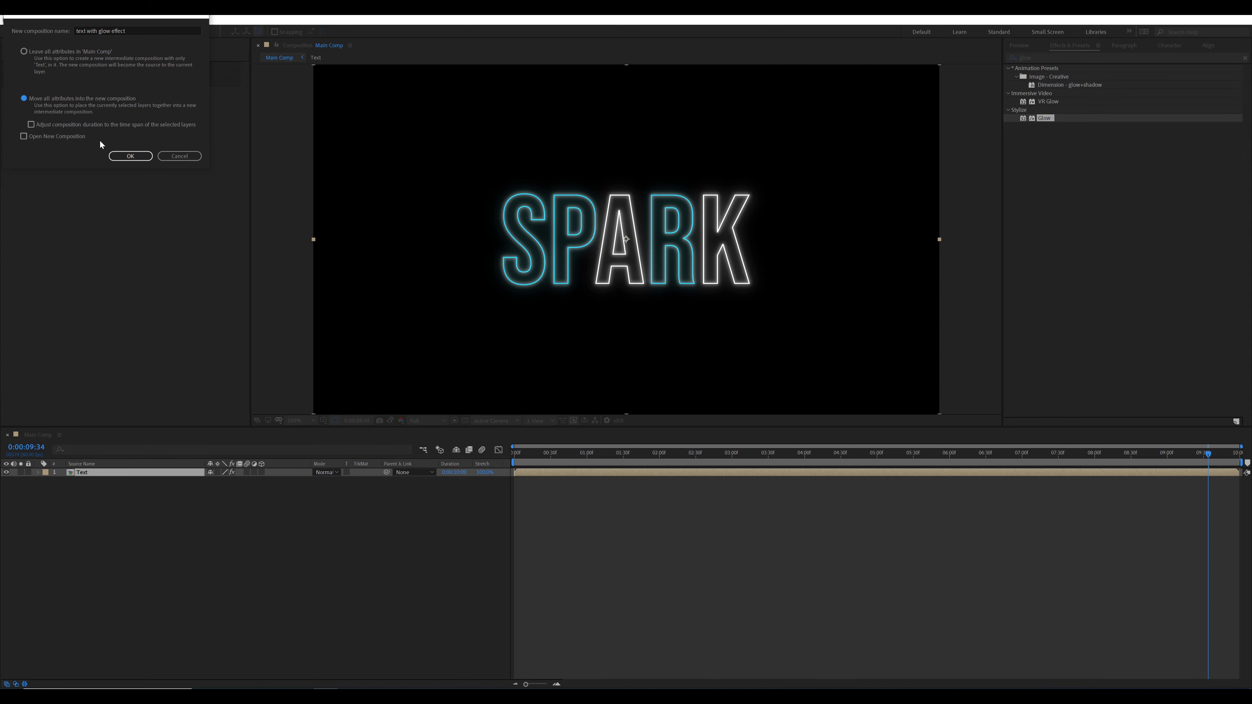
click(118, 154)
click(145, 536)
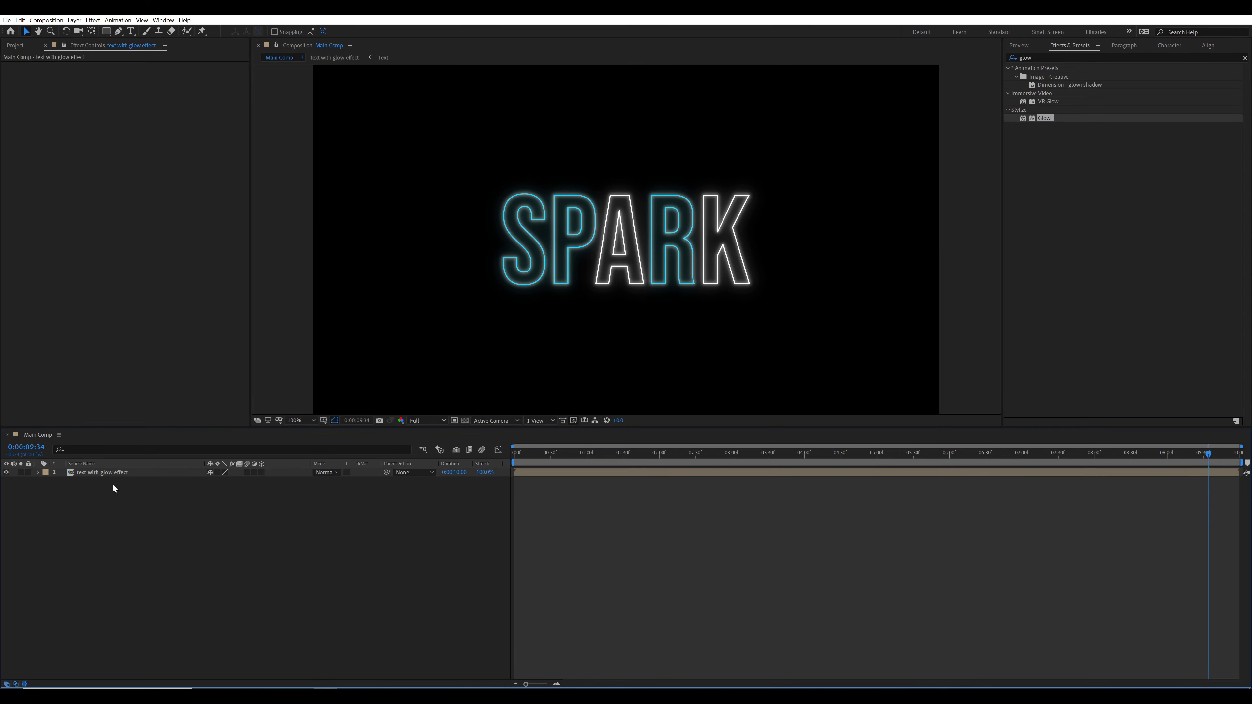
Step: Duplicate the "text with glow effect" layer and lower the opacity of the bottom copy
click(109, 475)
key(ctrl+d)
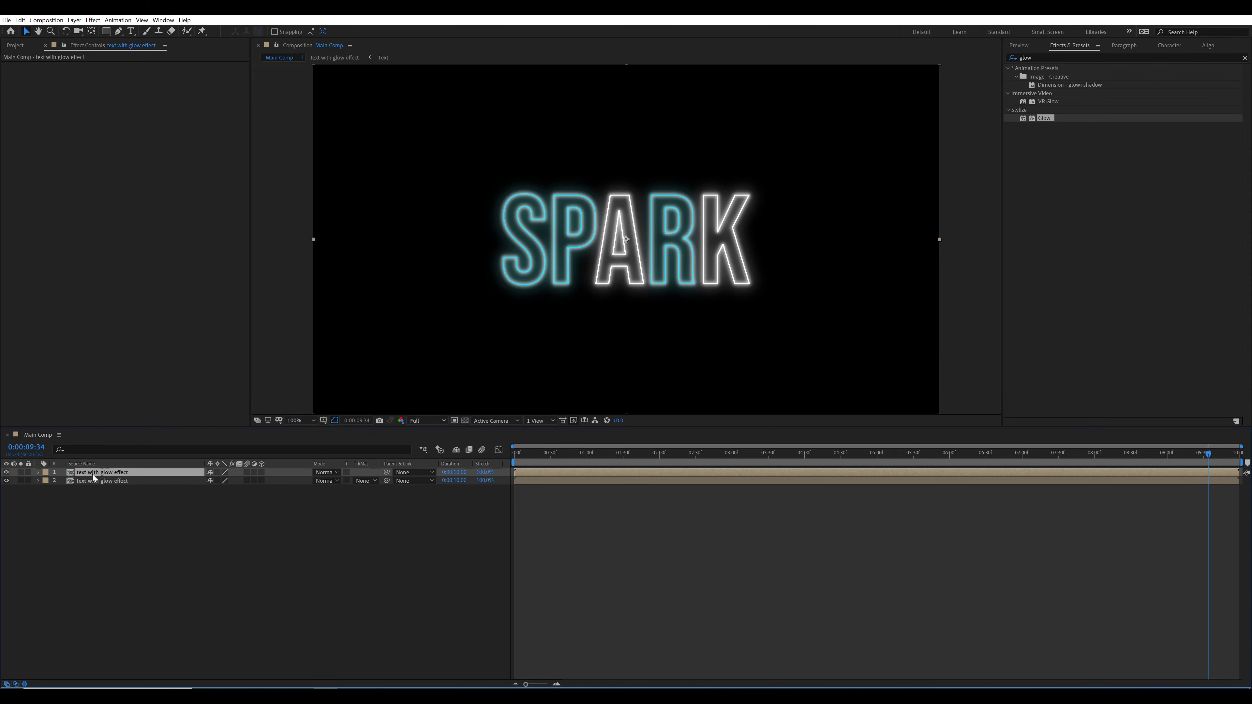
click(104, 492)
click(103, 482)
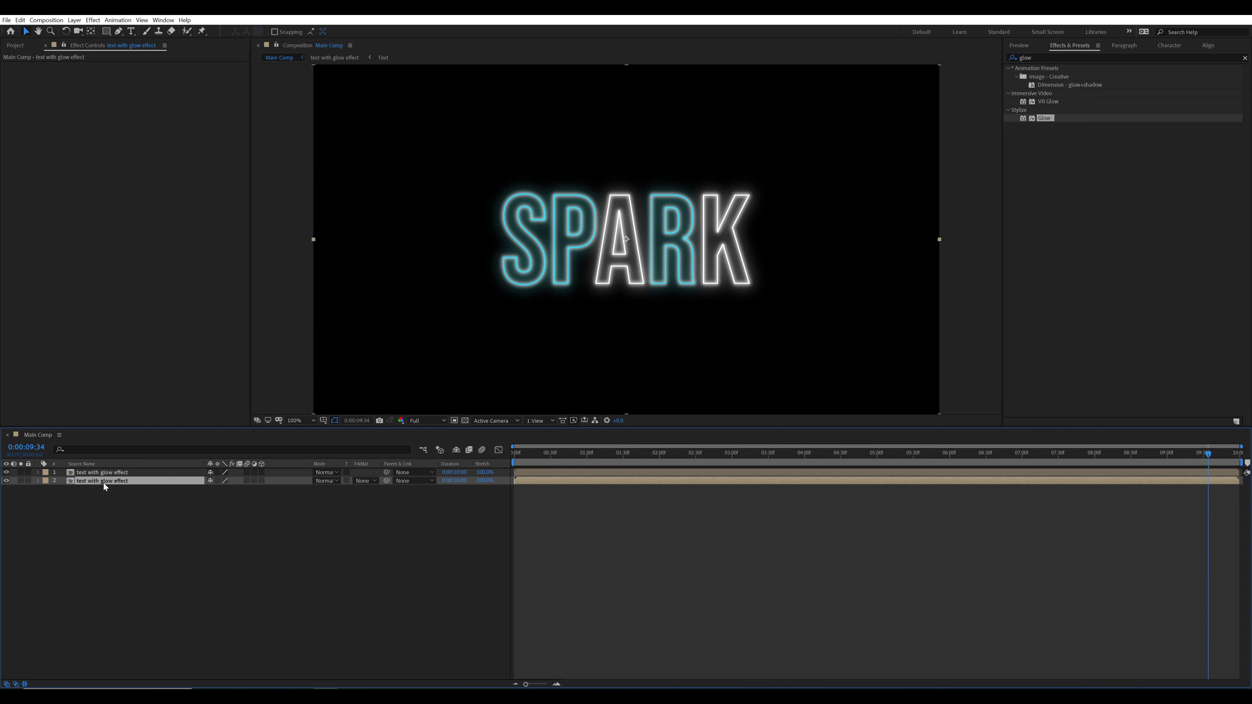
key(t)
click(215, 489)
key(Return)
click(166, 550)
Step: Apply CC Radial Fast Blur to the bottom "text with glow effect" layer with an amount of 60
click(109, 483)
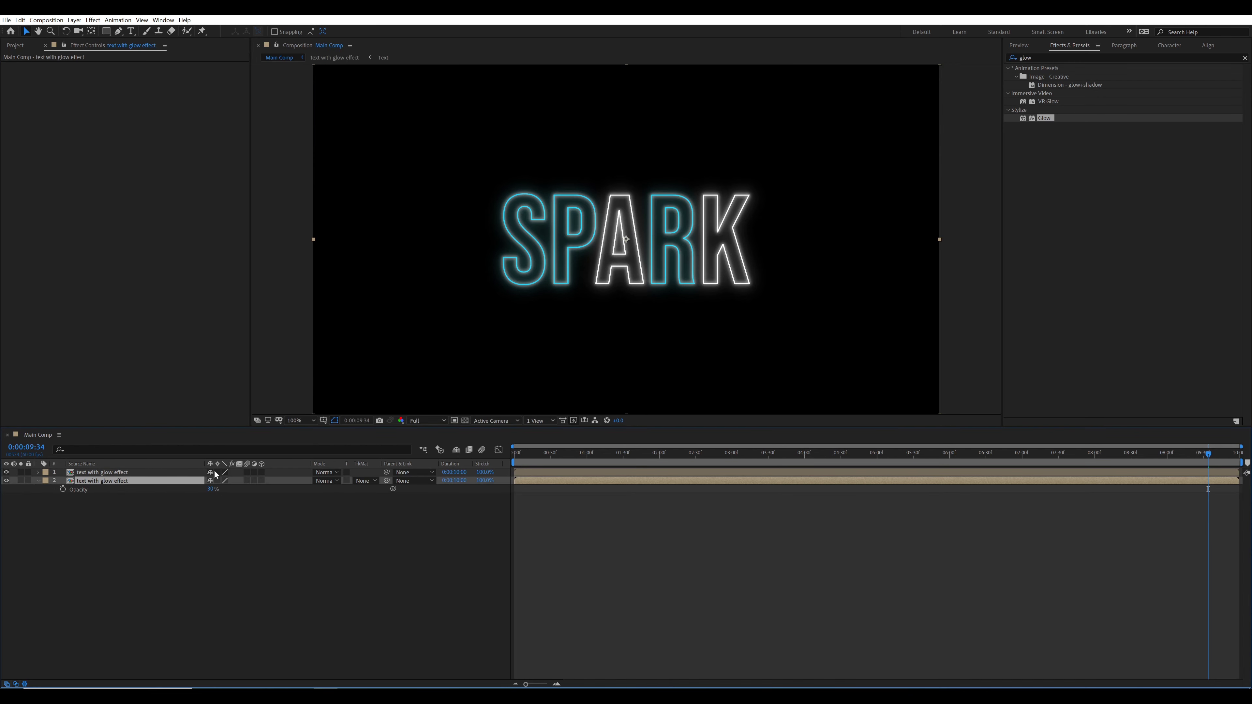
click(1055, 59)
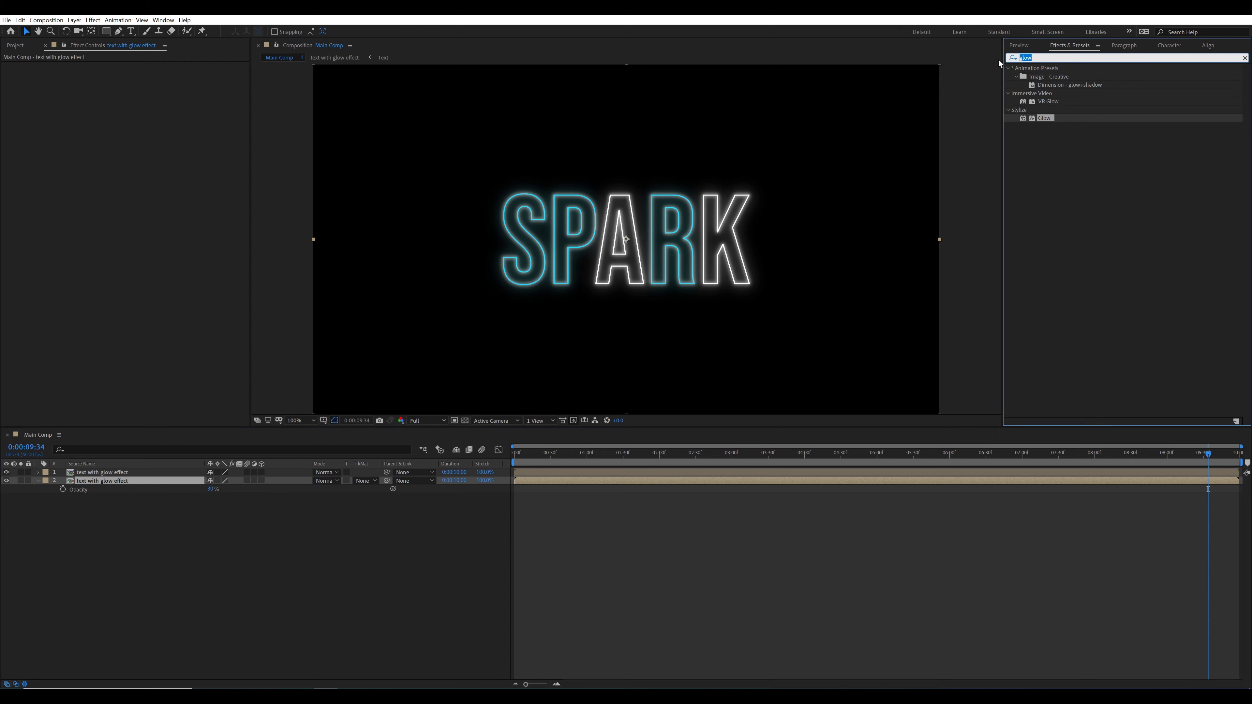
text(fas)
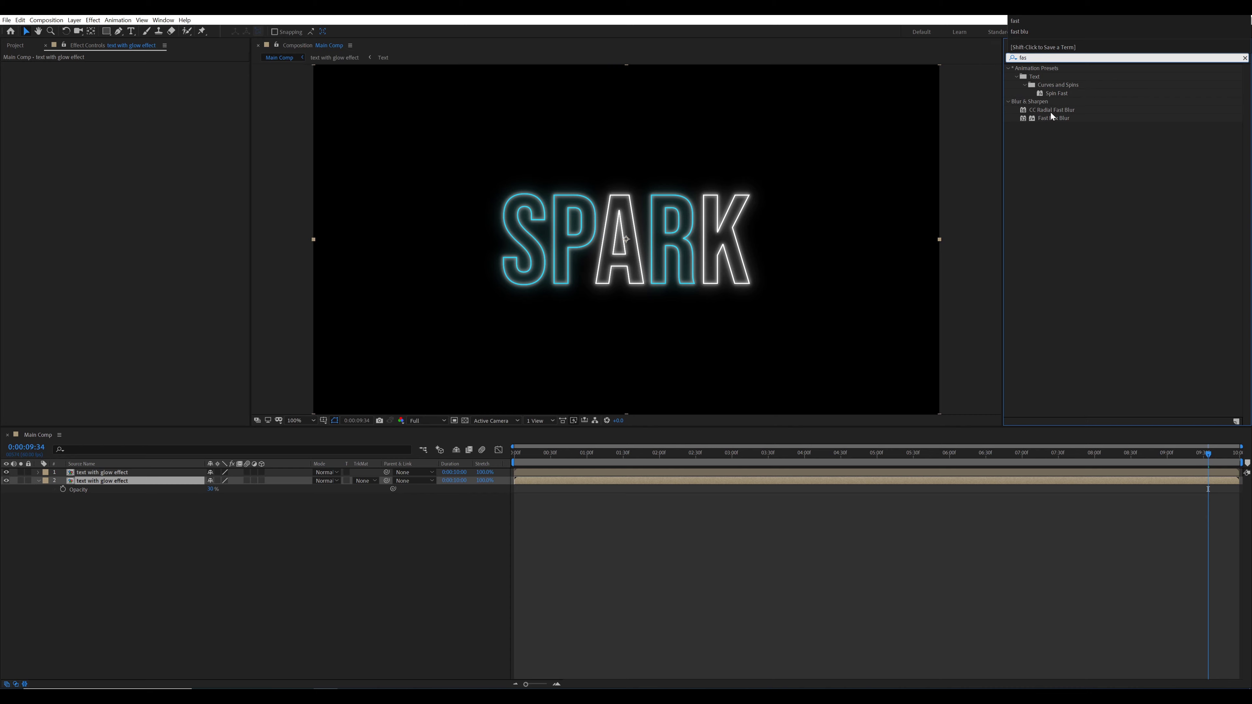
drag(1052, 110, 126, 483)
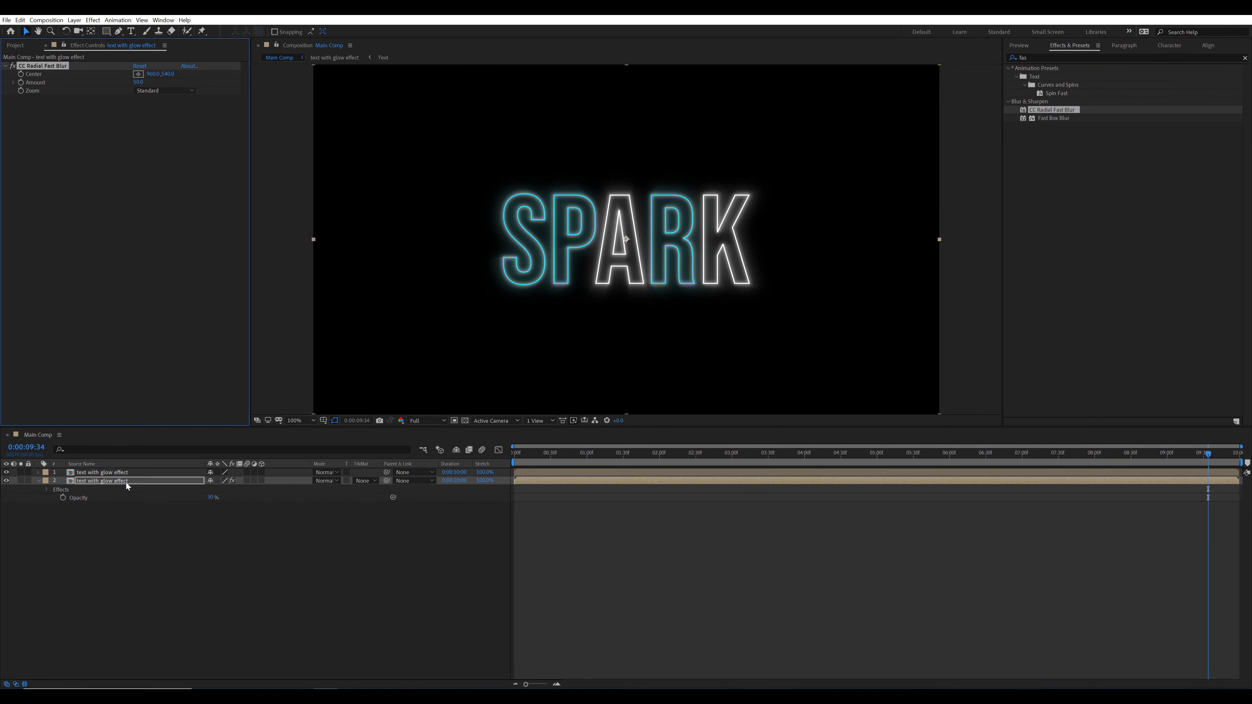
click(136, 82)
text(60)
key(Return)
Step: Duplicate the radially blurred layer, set the bottom copy's opacity to 12%, and collapse the properties of the layer above it
click(99, 480)
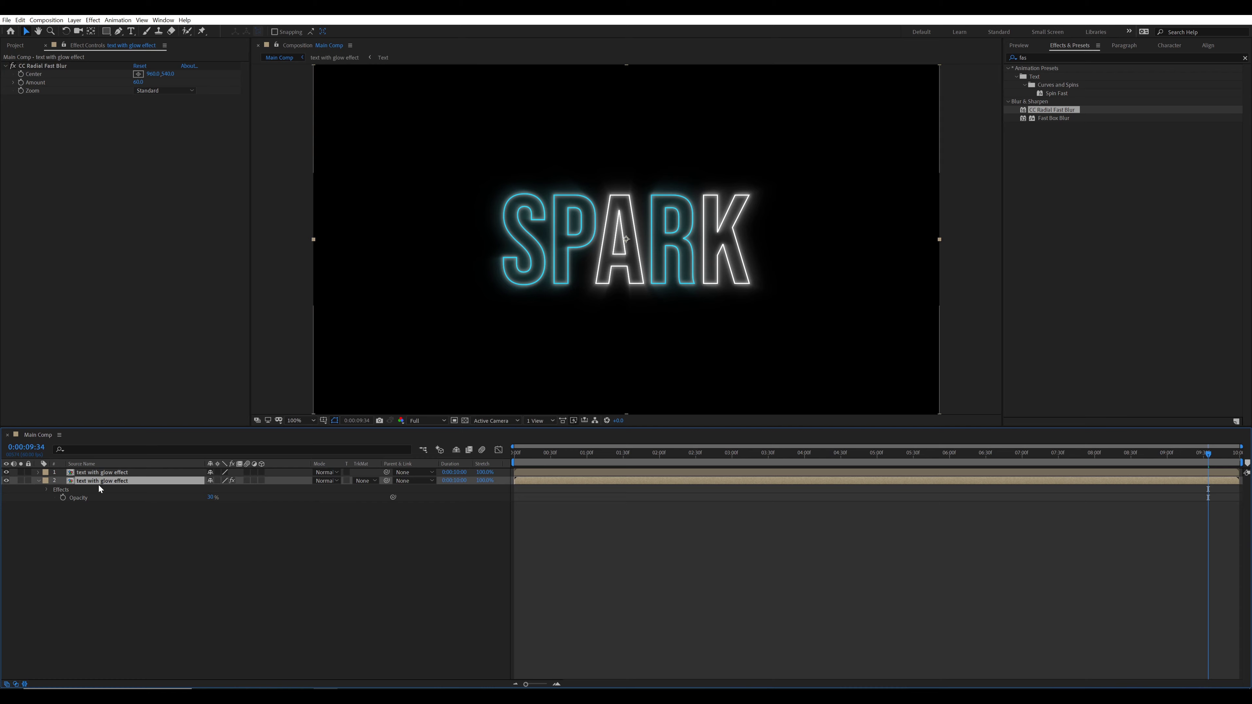
key(ctrl+d)
click(109, 505)
click(178, 518)
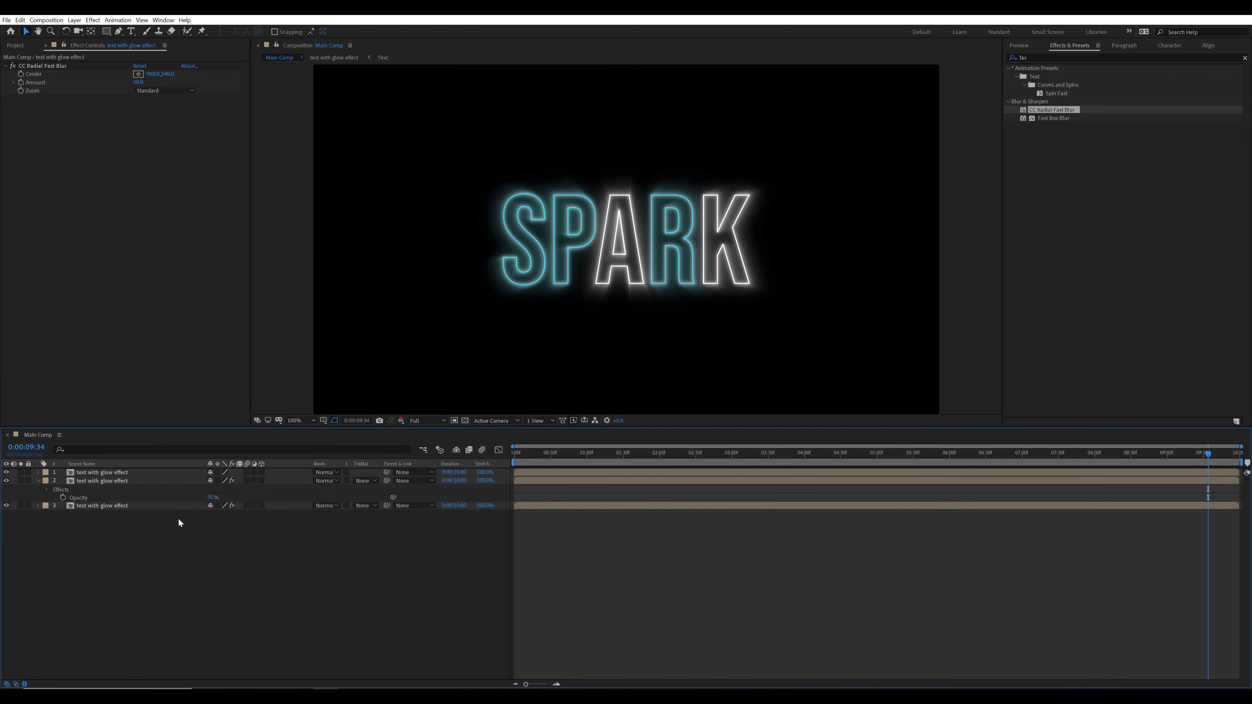
click(156, 508)
key(t)
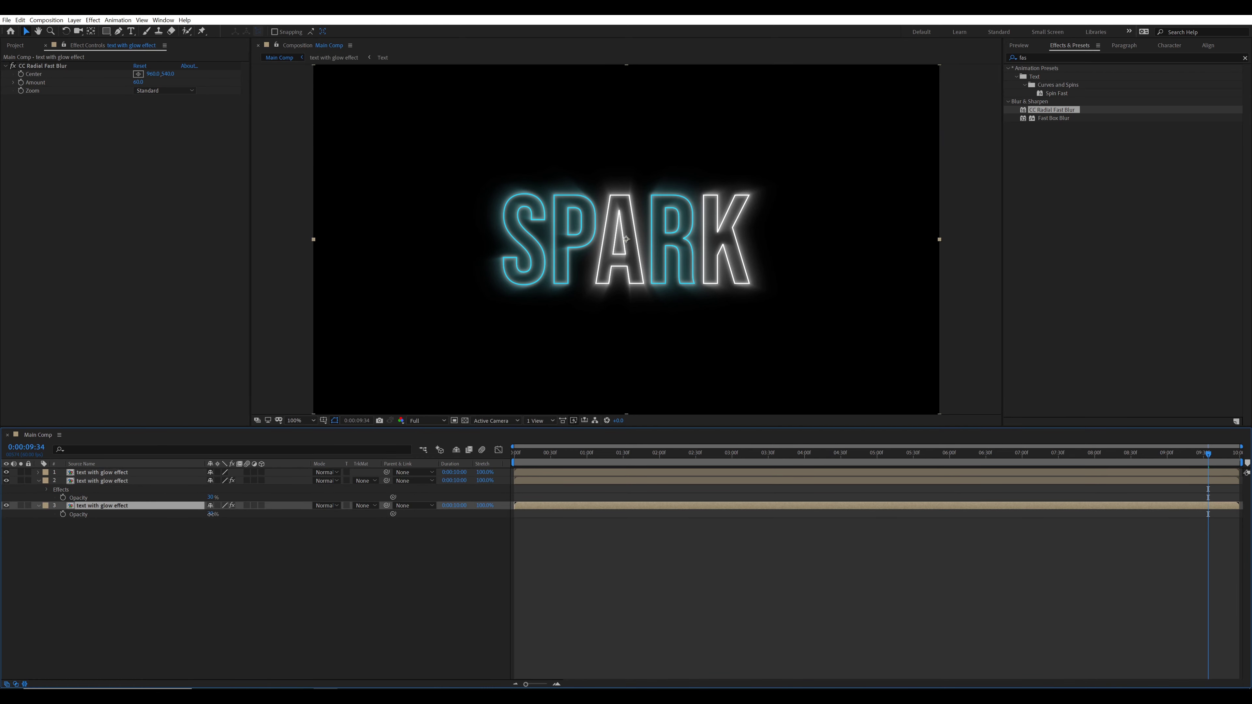
click(212, 514)
text(12)
key(Return)
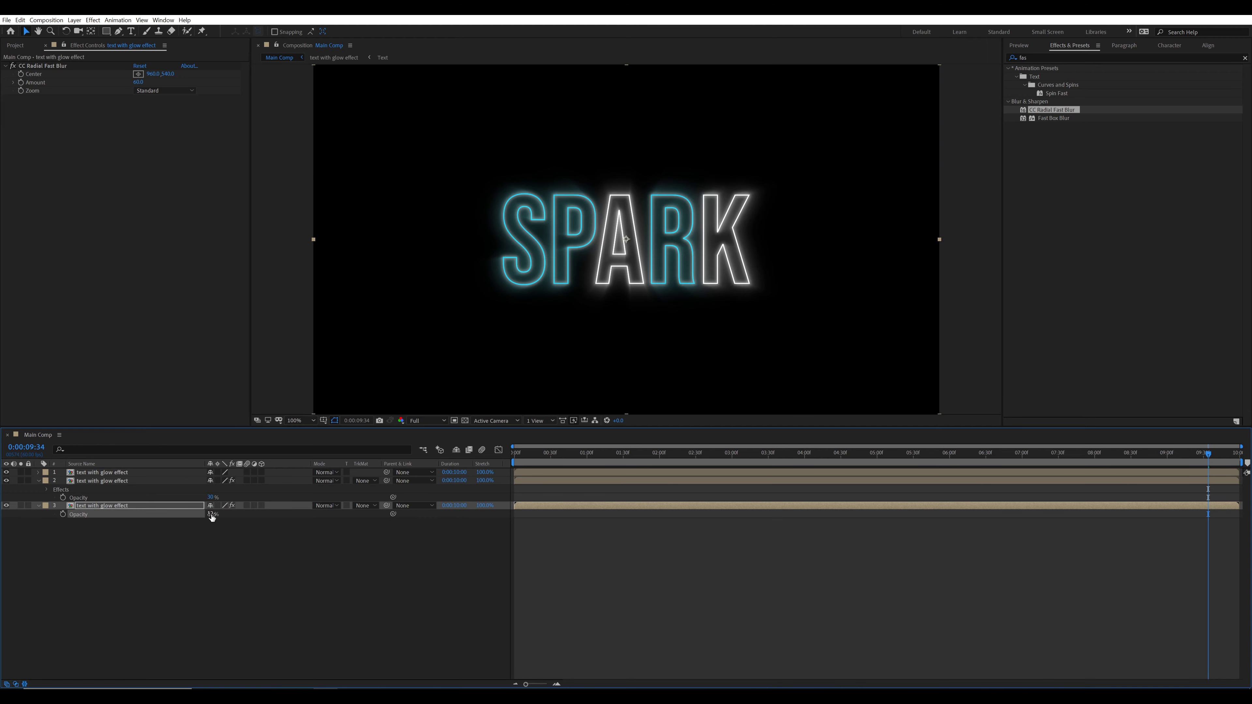
click(89, 531)
click(38, 481)
click(36, 488)
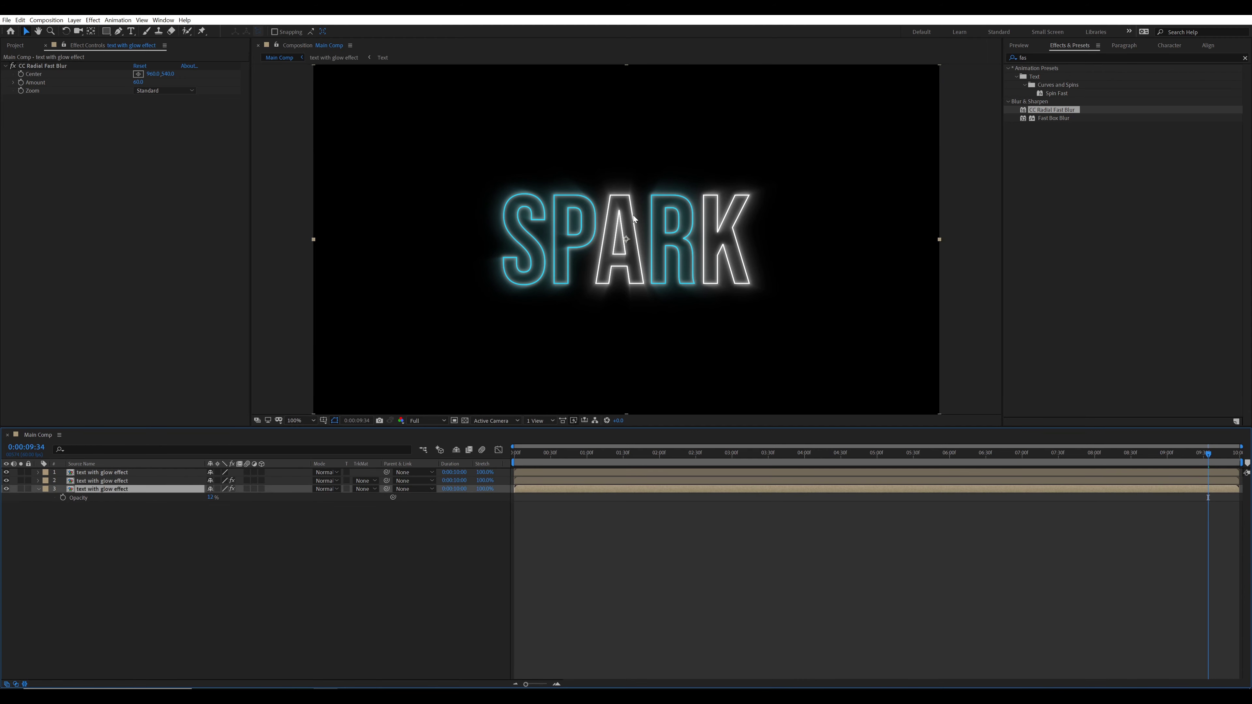
Step: Find the Gaussian Blur effect and apply it to the bottom "text with glow effect" layer
click(1080, 58)
text(blur)
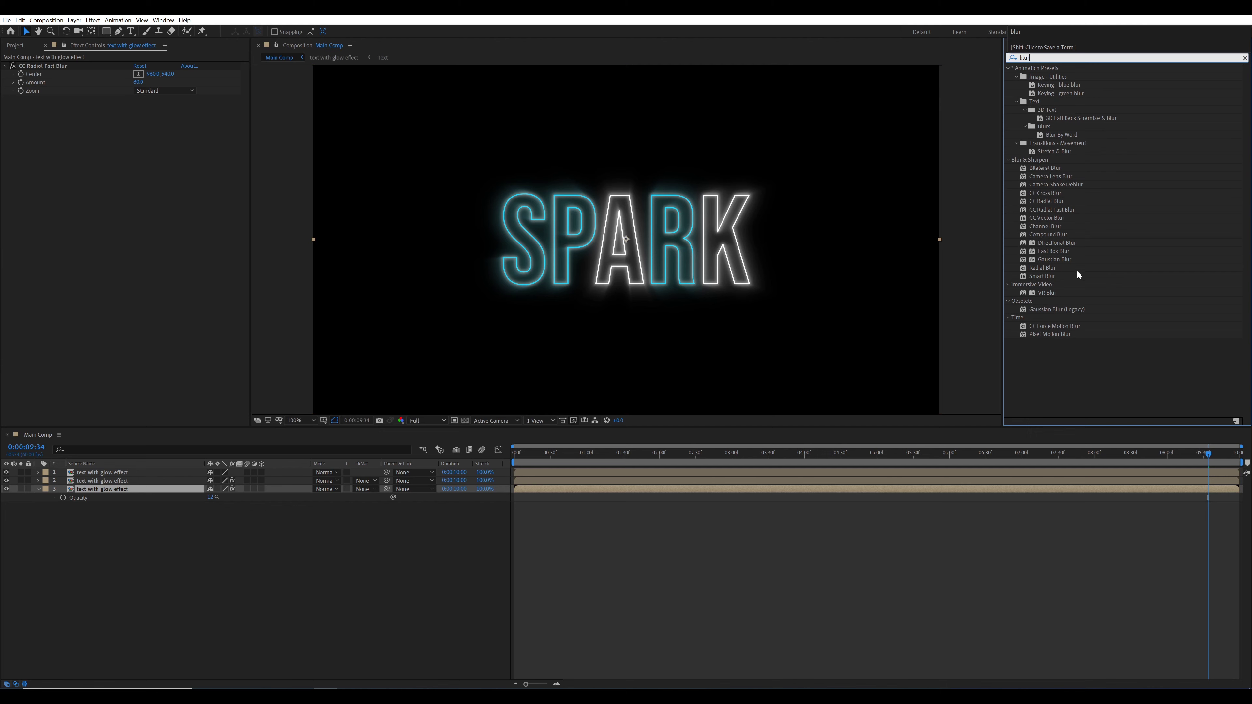
drag(1055, 262, 135, 493)
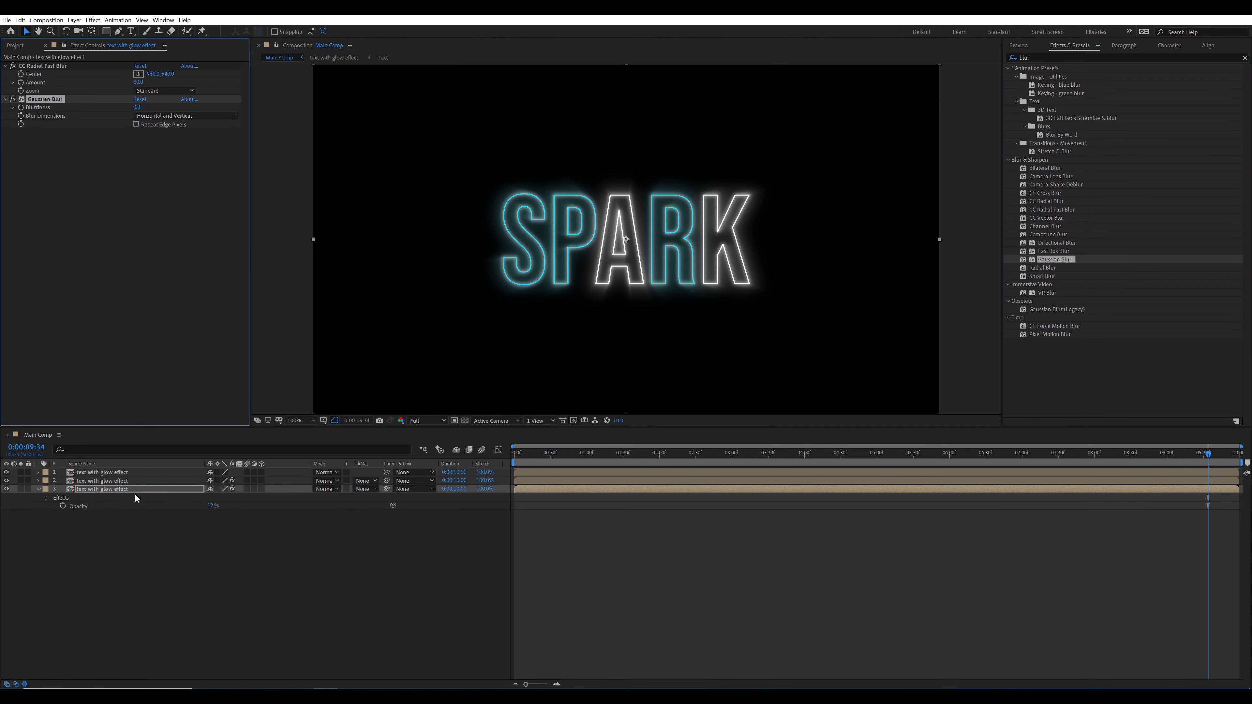
Step: Remove CC Radial Fast Blur from the bottom text layer and set its Gaussian Blur blurriness to 50
click(36, 65)
key(Delete)
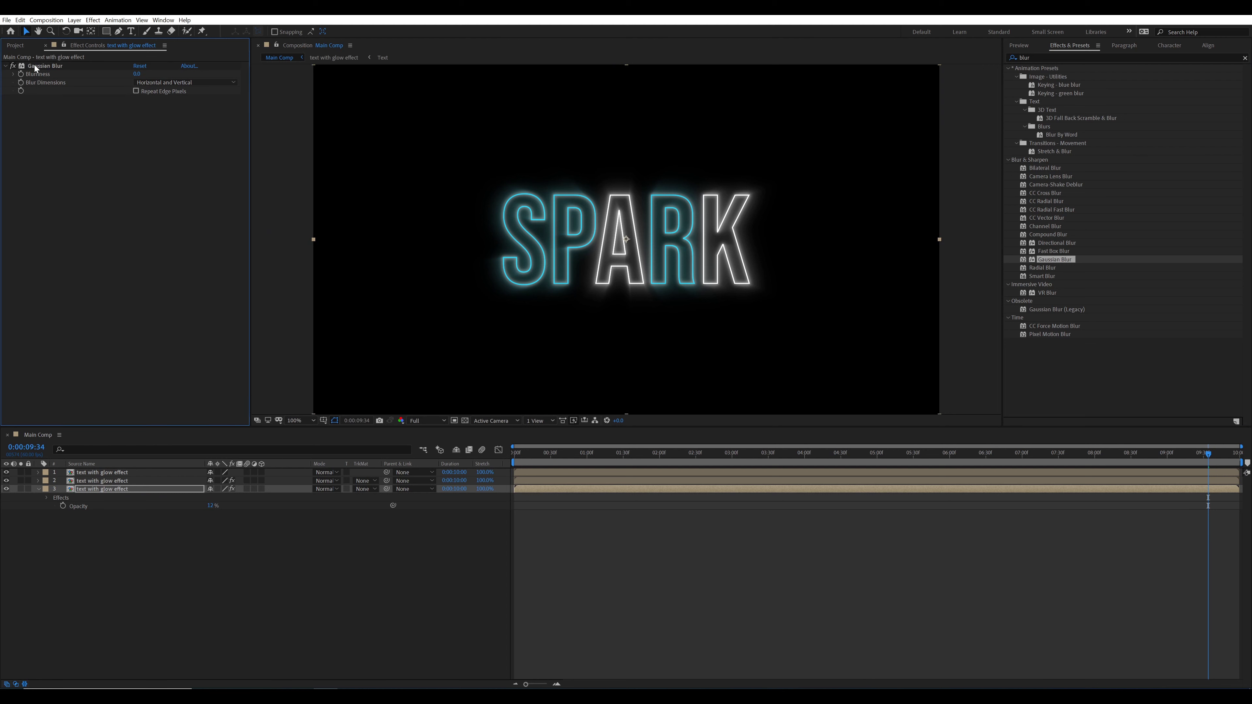
drag(135, 74, 145, 74)
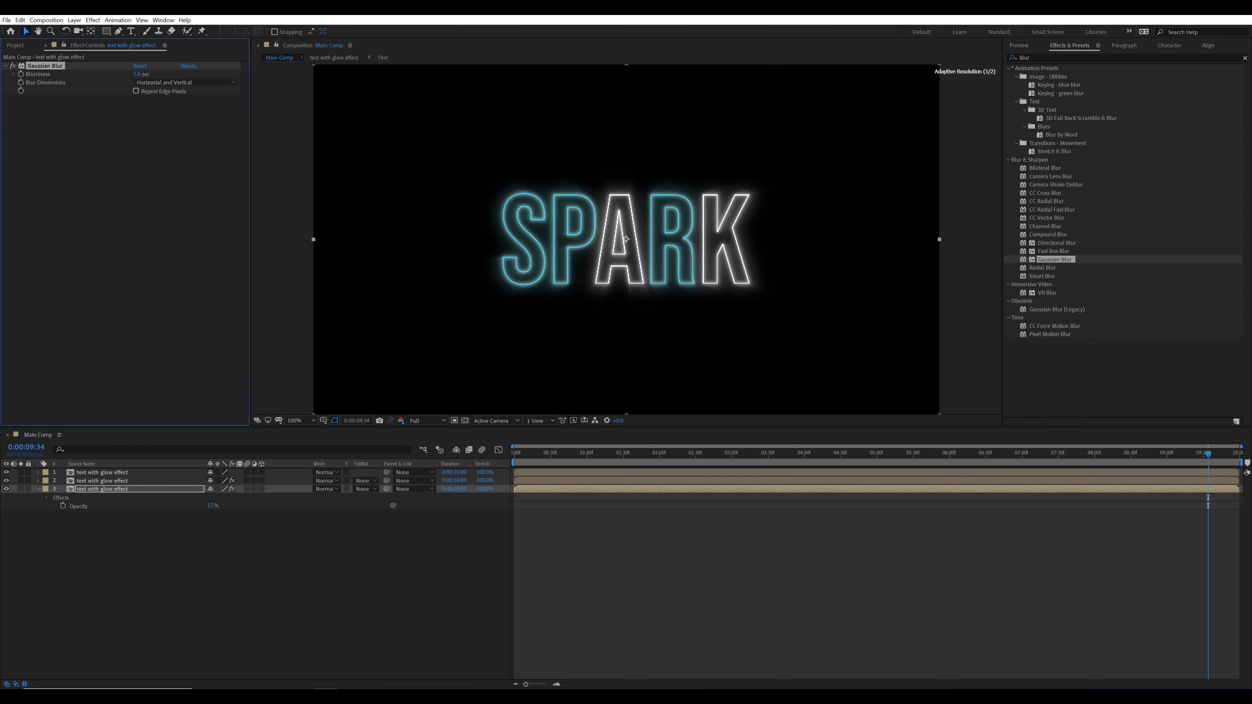
click(138, 75)
text(50)
key(Return)
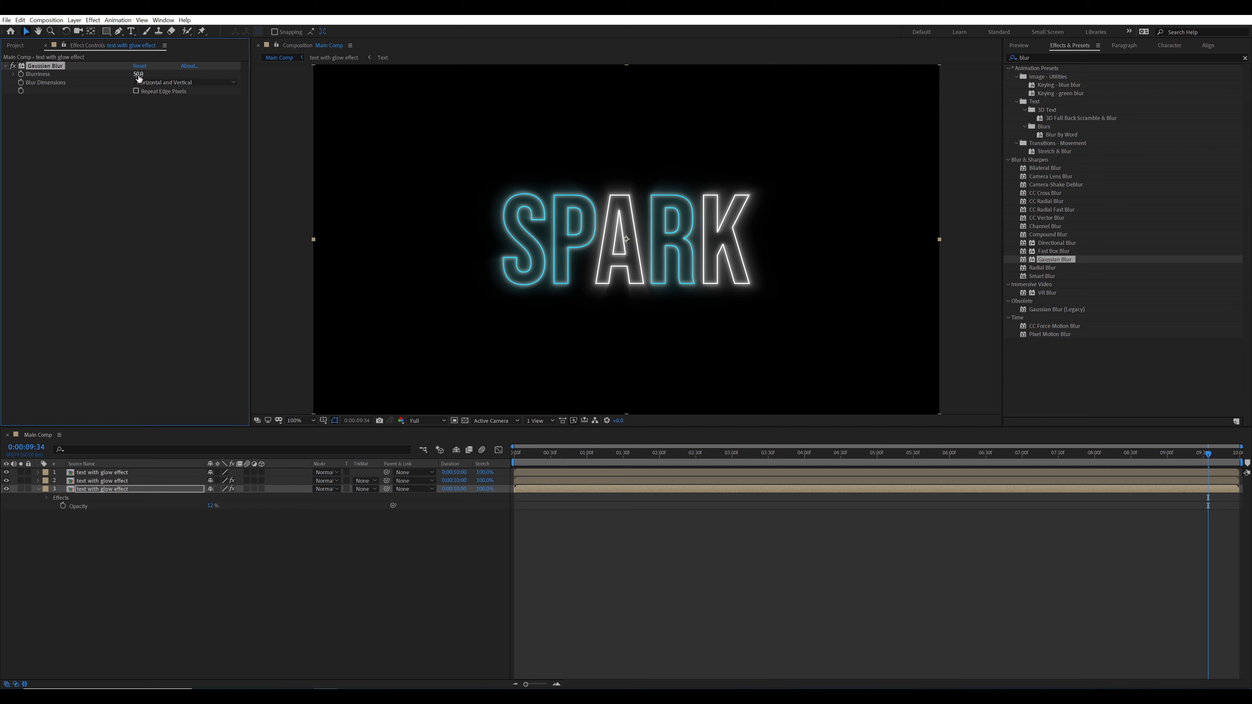
Step: Enable Repeat Edge Pixels for the Gaussian Blur and collapse the bottom text layer's properties
click(136, 91)
click(93, 548)
click(39, 490)
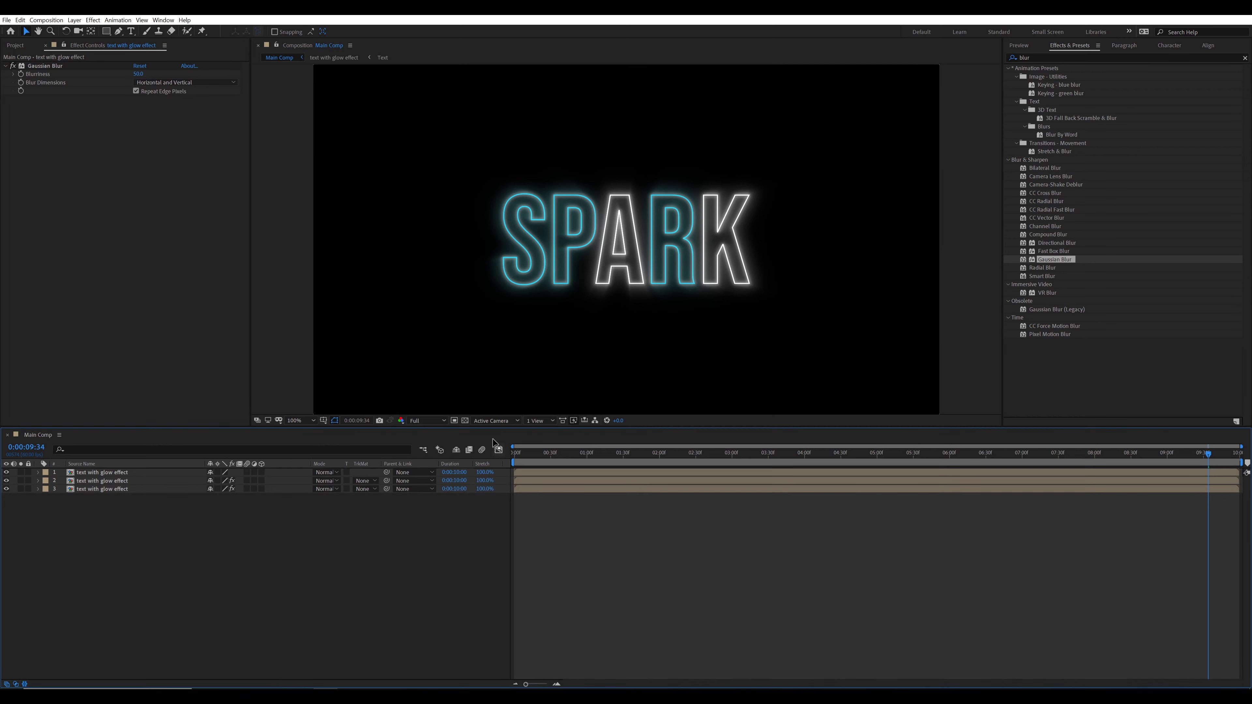
Step: Show the transparency grid and draw a straight horizontal Pen line across the upper part of the SPARK letters, from S to K
click(465, 421)
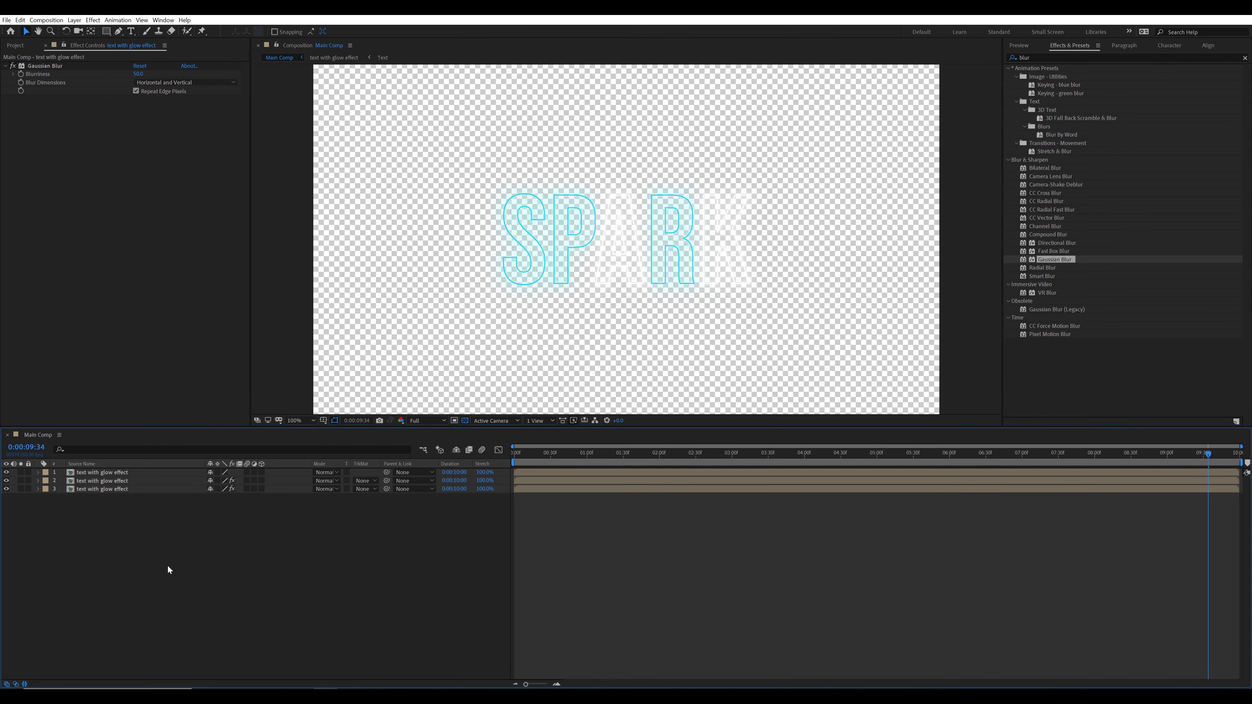
click(120, 31)
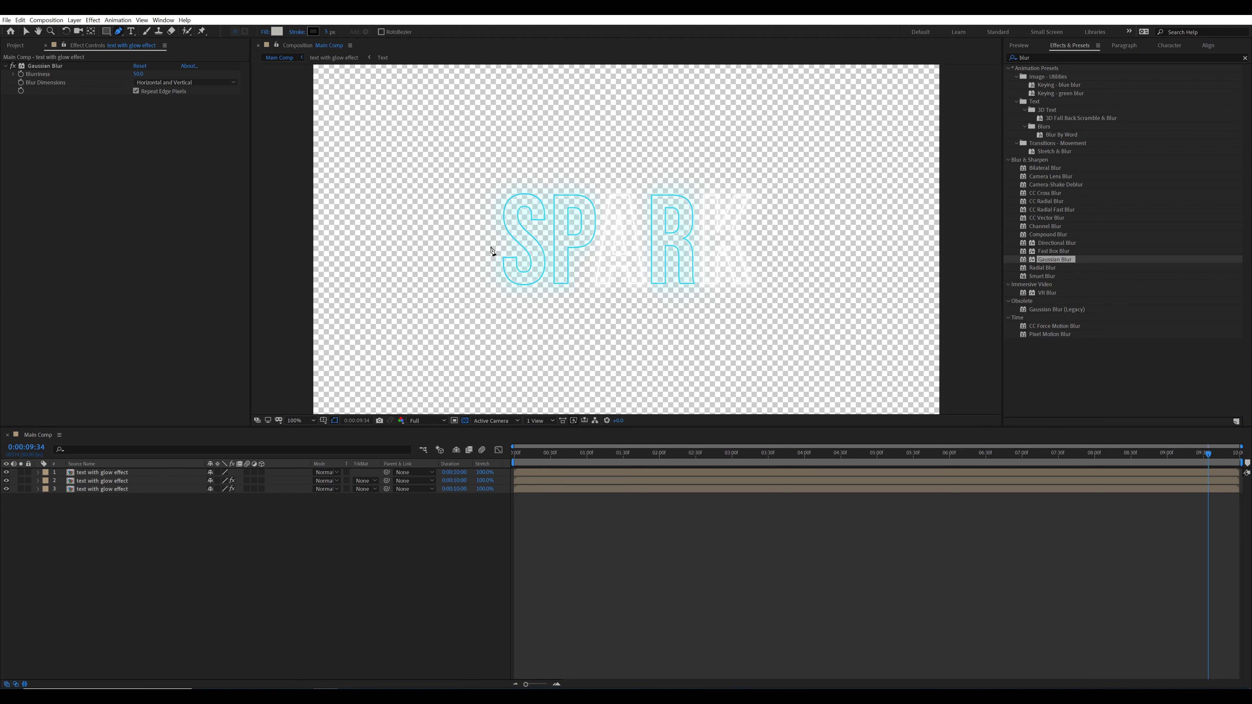
key(period)
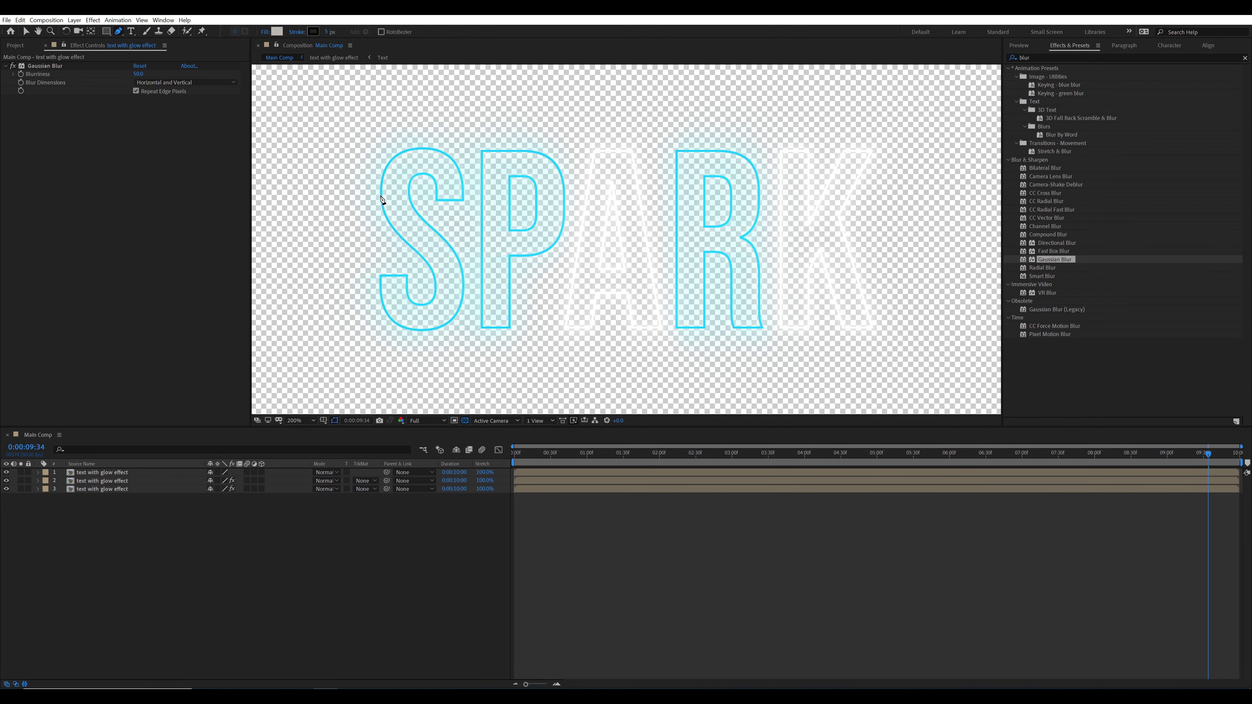
click(381, 195)
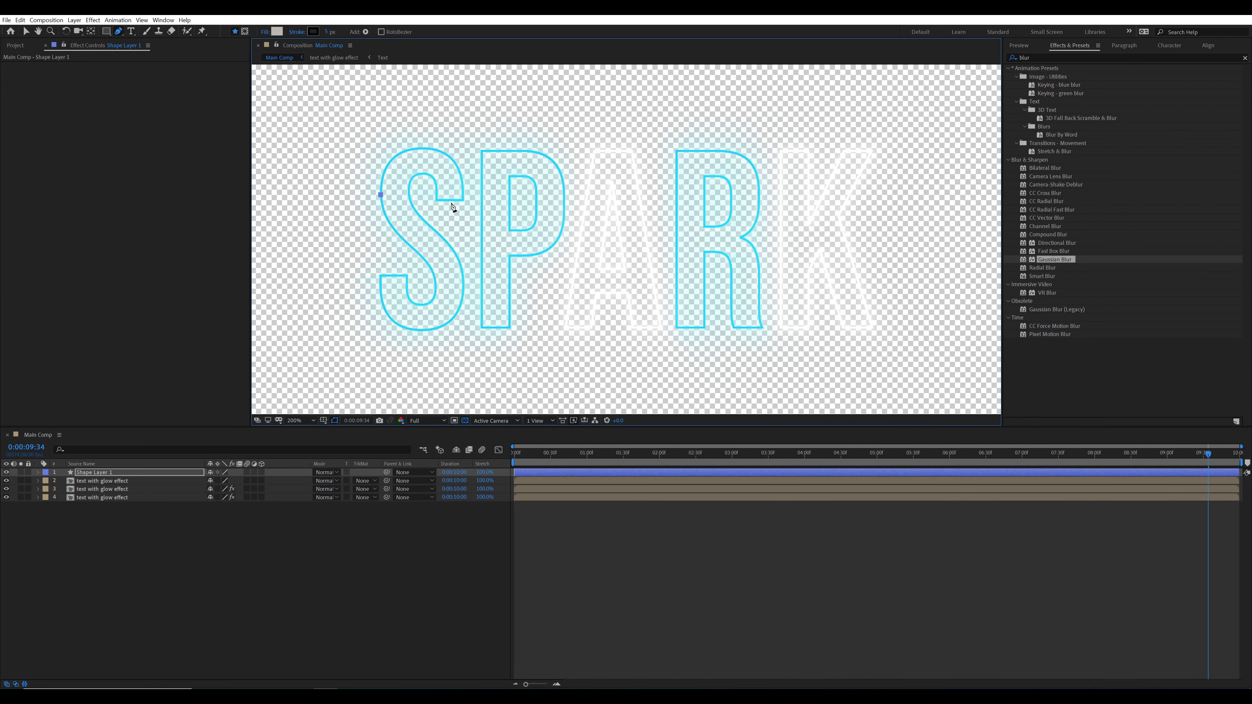
click(854, 194)
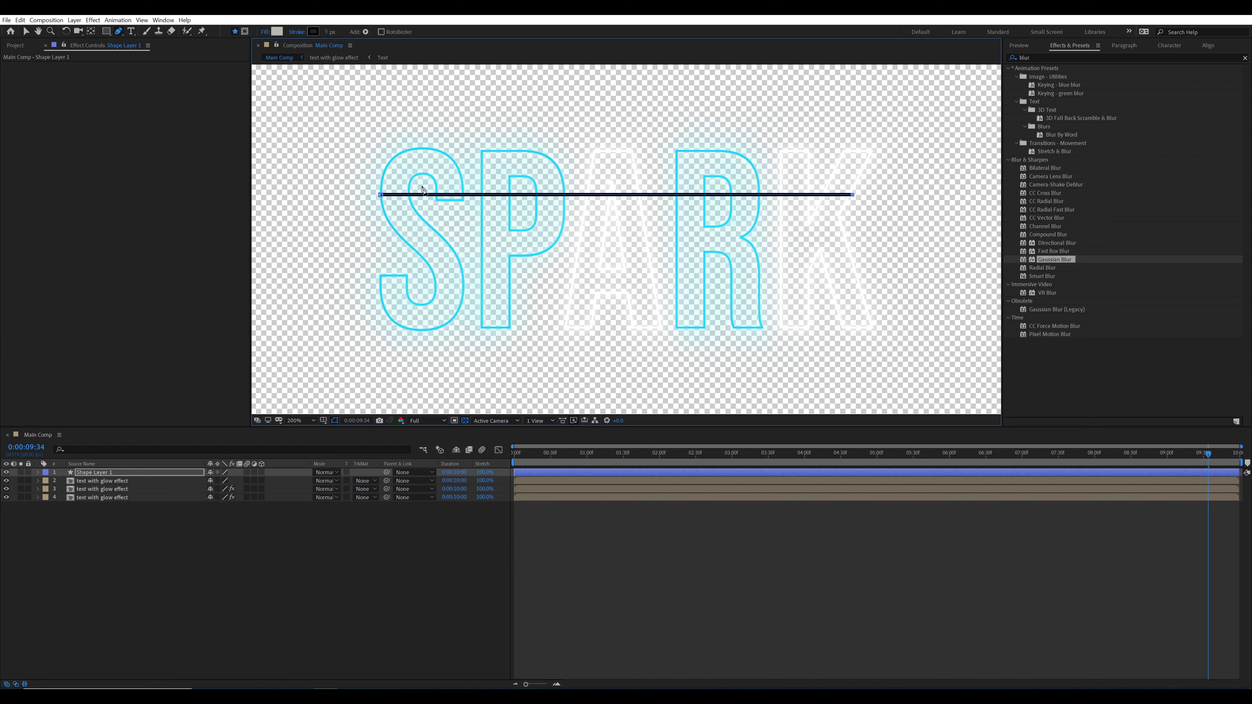
click(149, 558)
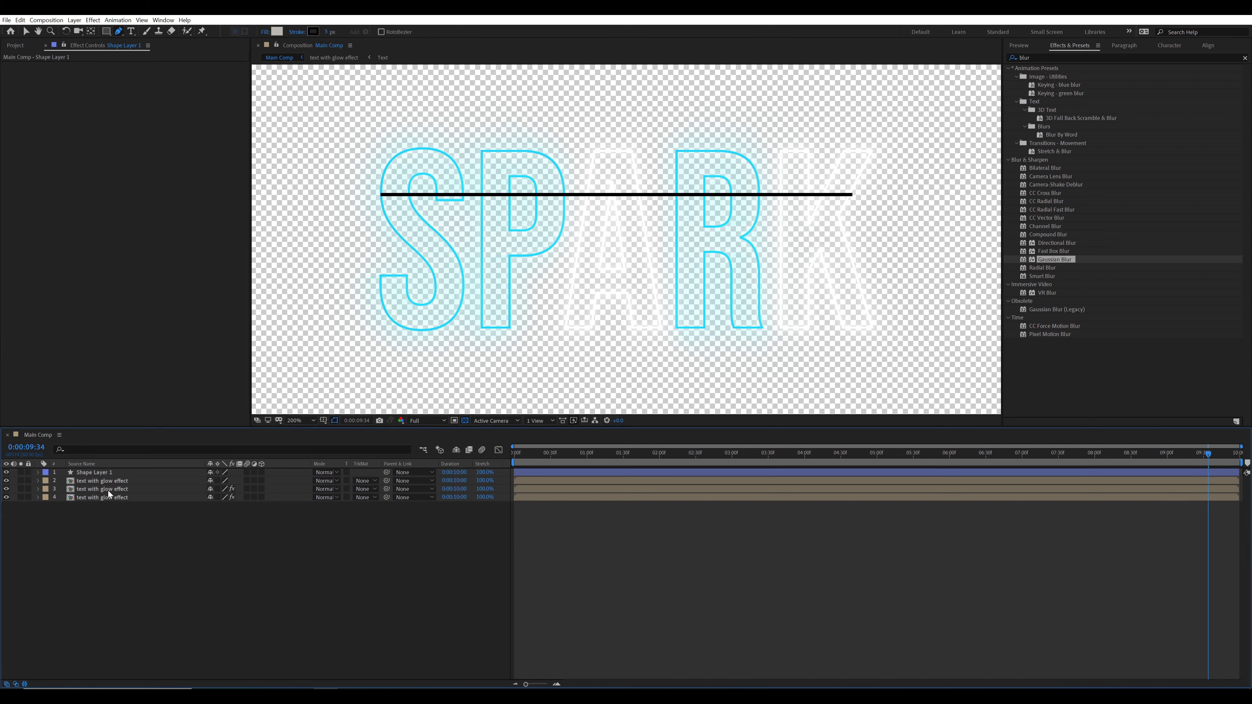
Step: Move the line's shape layer below the three "text with glow effect" layers
drag(95, 475, 109, 529)
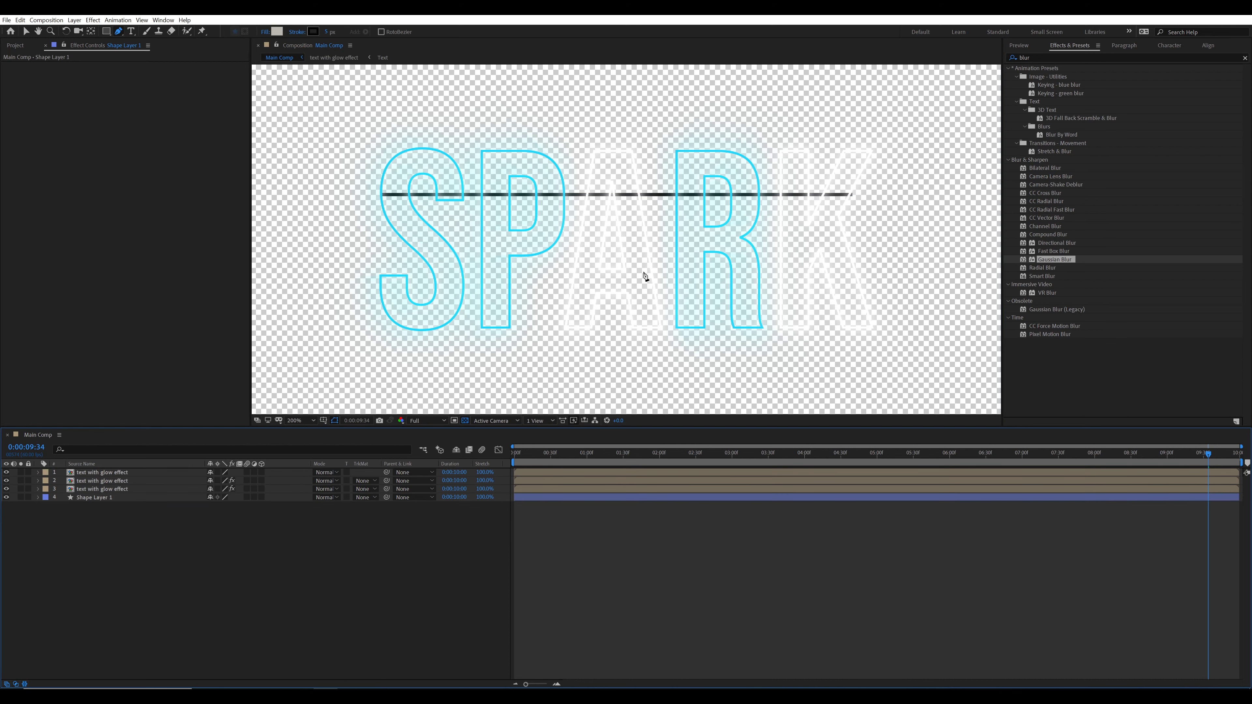
scroll(643, 276, up, 2)
scroll(645, 277, down, 2)
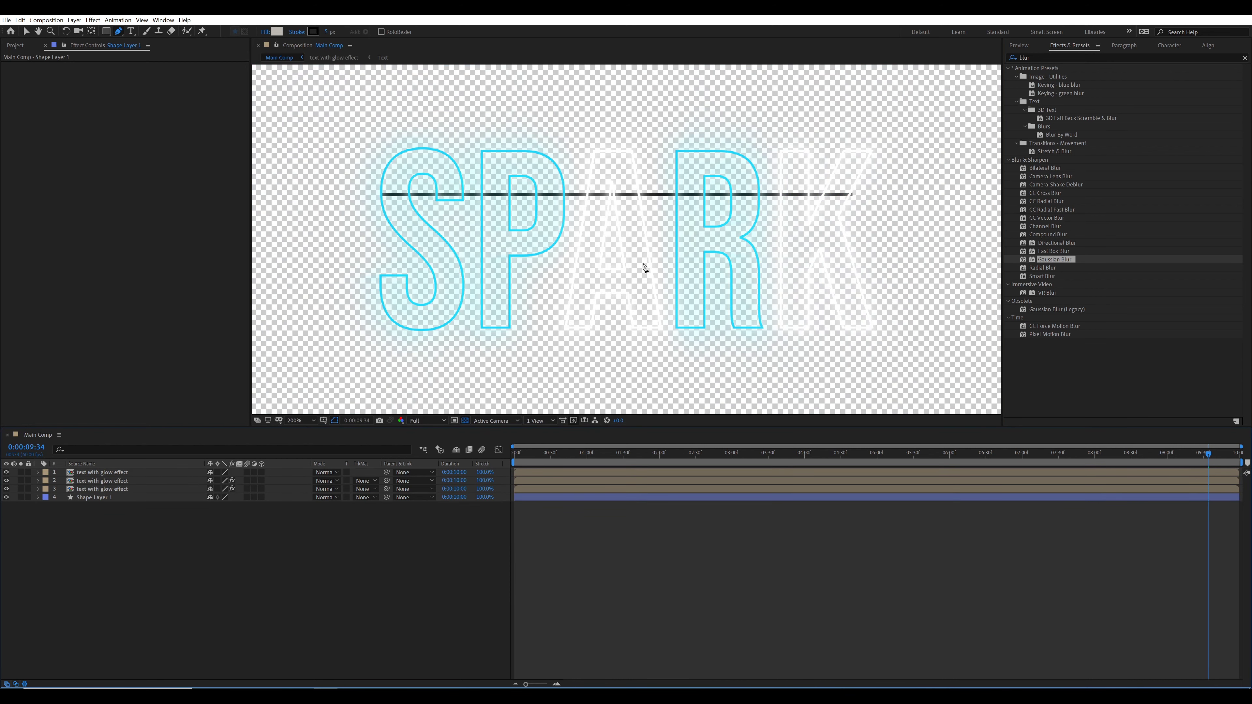
Step: Duplicate the horizontal line and move the copy down to cross the lower part of the SPARK letters
click(113, 499)
scroll(626, 241, up, 1)
drag(626, 241, 305, 296)
click(751, 208)
scroll(888, 228, down, 1)
click(114, 513)
click(113, 499)
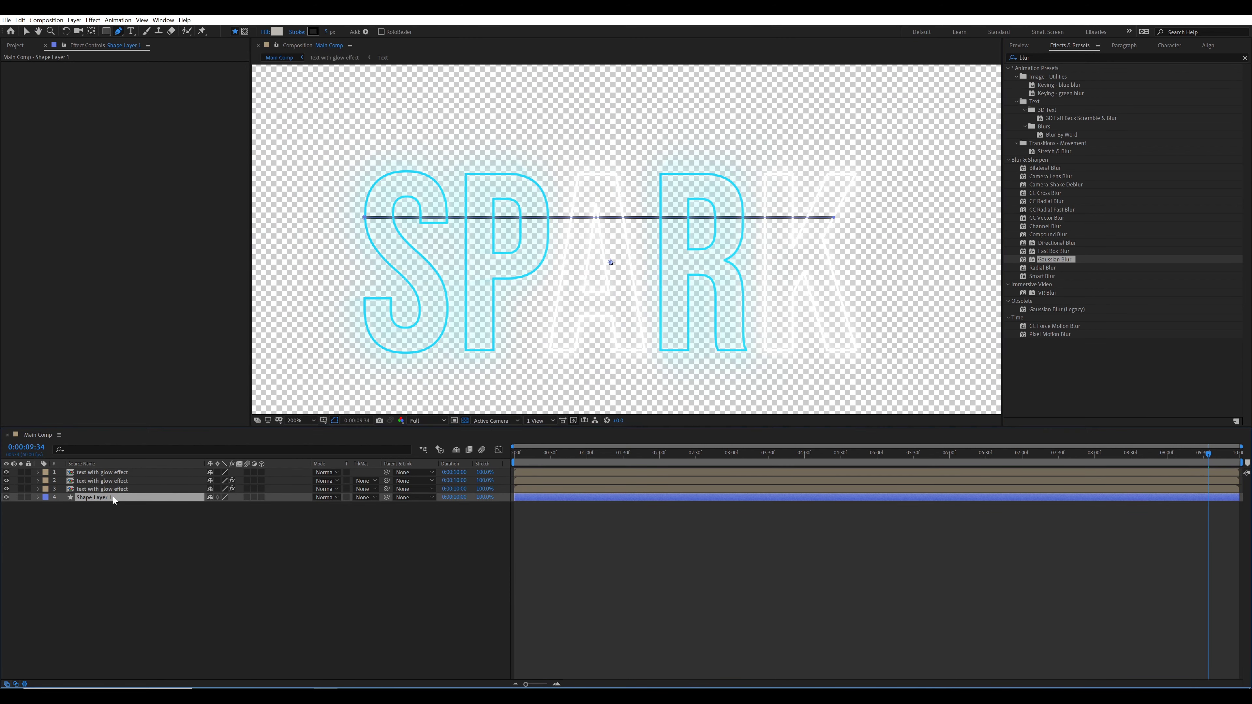
key(ctrl+d)
key(shift+Down)
key(shift+Down)
key(shift+Down)
key(shift+Down)
key(shift+Down)
key(shift+Down)
key(shift+Down)
key(shift+Down)
key(shift+Down)
key(shift+Down)
key(shift+Down)
key(shift+Down)
key(shift+Down)
key(shift+Down)
Step: Adjust the right end of the lower horizontal line to reach the edge of the K
click(416, 569)
drag(833, 310, 593, 350)
scroll(810, 324, up, 2)
click(110, 506)
click(111, 498)
click(722, 292)
scroll(723, 293, down, 2)
click(415, 563)
drag(301, 356, 459, 330)
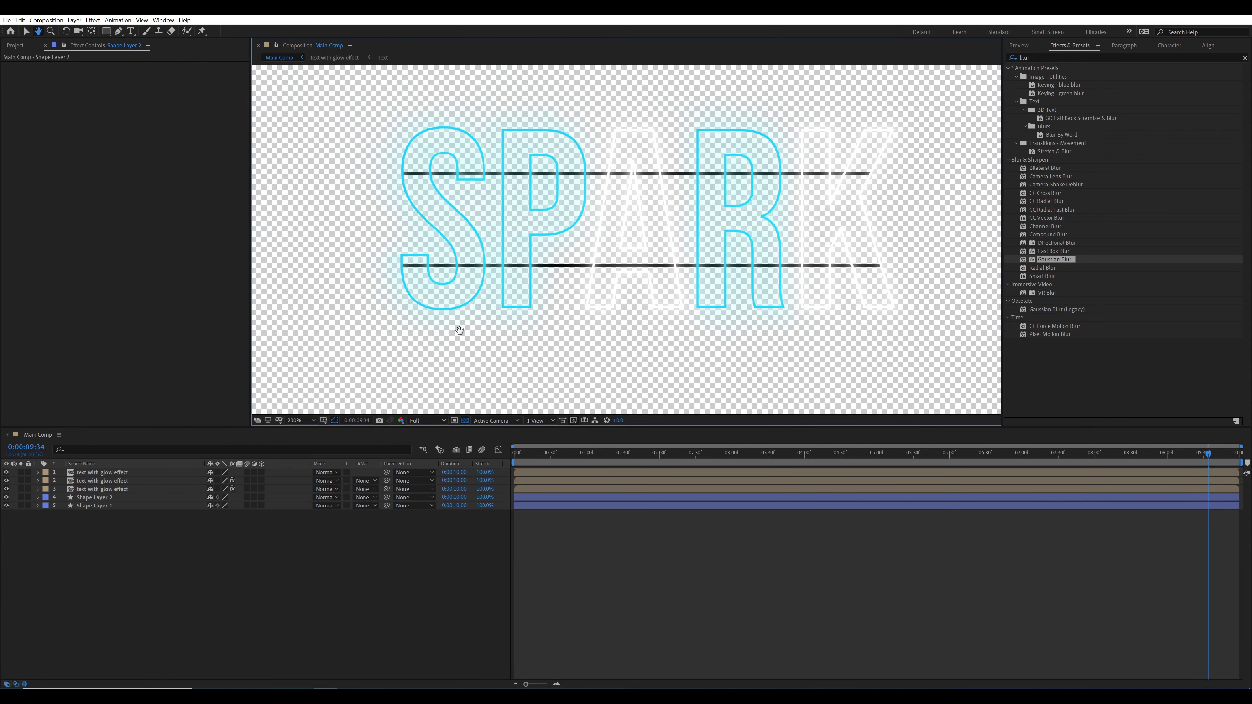
Step: Draw a vertical Pen line inside the S, connecting the upper and lower horizontal lines
scroll(370, 221, up, 2)
key(g)
click(527, 128)
click(527, 312)
key(F2)
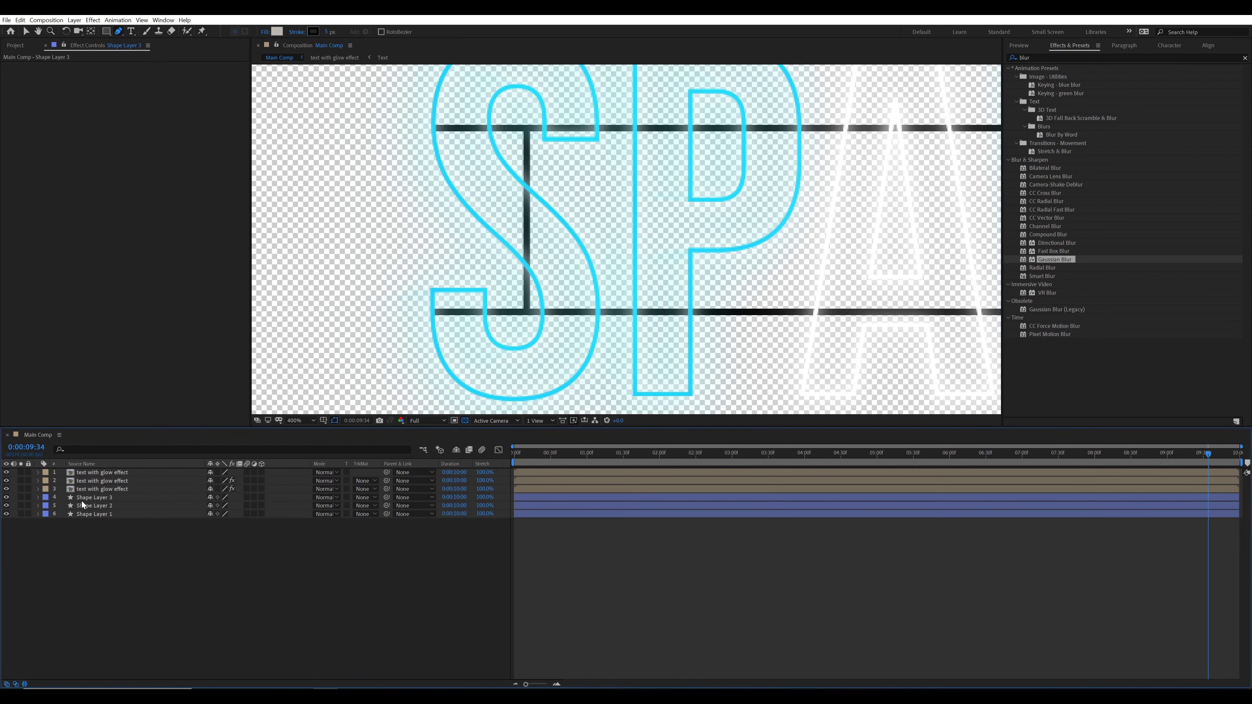
Step: Duplicate the vertical line in the S and move the copy across to the P
click(83, 499)
scroll(375, 290, down, 2)
key(ctrl+d)
key(shift+Right)
key(shift+Right)
key(shift+Right)
key(shift+Right)
key(shift+Right)
key(shift+Right)
key(shift+Right)
key(shift+Right)
key(shift+Right)
key(shift+Right)
key(shift+Right)
key(shift+Right)
Step: Duplicate the vertical line in the P and move the copy to the A's edge, just before the R
key(ctrl+d)
key(shift+Right)
key(shift+Right)
key(shift+Right)
key(shift+Right)
key(shift+Right)
key(shift+Right)
key(shift+Right)
key(shift+Right)
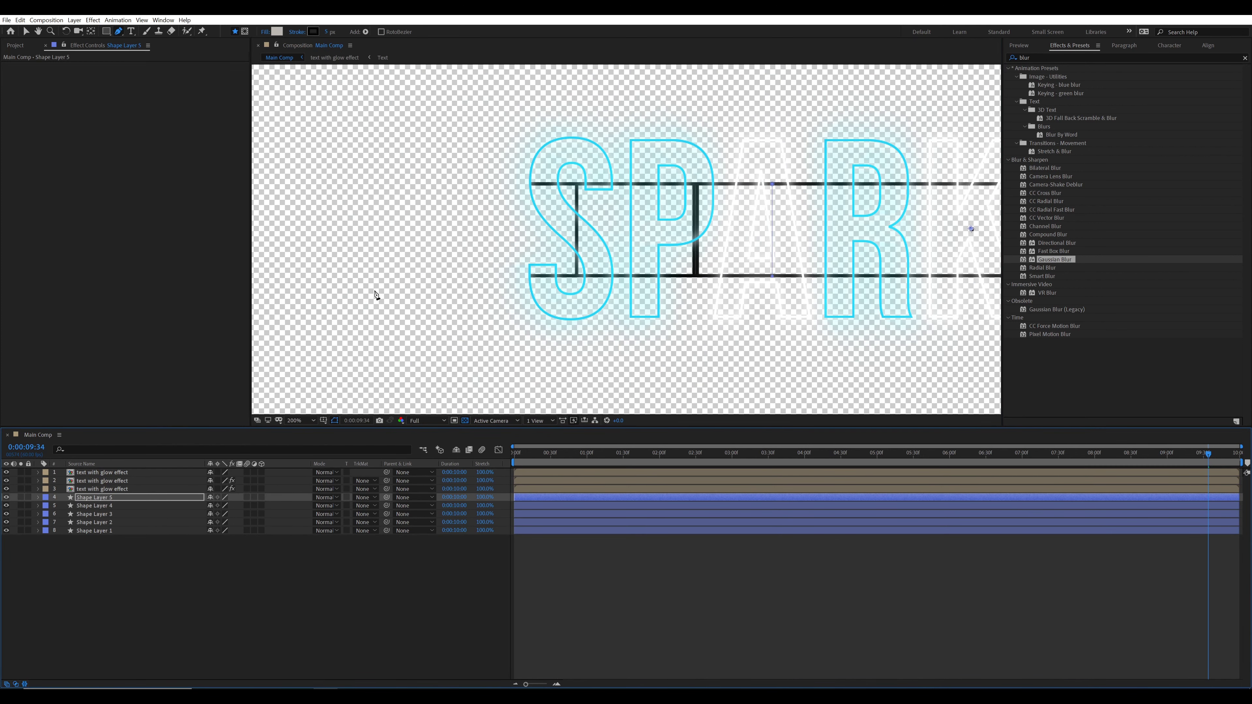
key(shift+Right)
key(shift+Right)
key(shift+Right)
key(shift+Right)
Step: Duplicate the vertical line beside the A and move the copy across to the K
key(ctrl+d)
key(shift+Right)
key(shift+Right)
key(shift+Right)
key(shift+Right)
key(shift+Right)
key(shift+Right)
key(shift+Right)
key(shift+Right)
key(shift+Right)
key(shift+Right)
key(shift+Right)
key(shift+Right)
key(shift+Right)
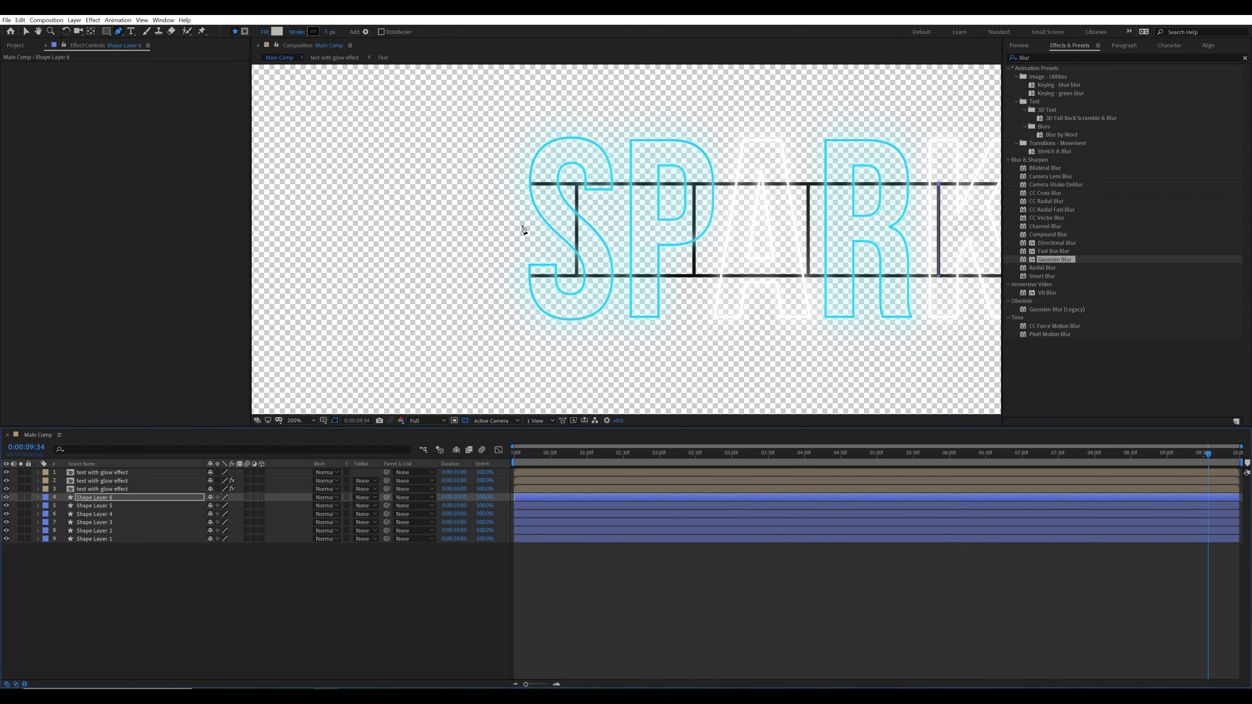
key(F2)
scroll(748, 319, down, 1)
scroll(749, 319, up, 1)
scroll(749, 318, down, 1)
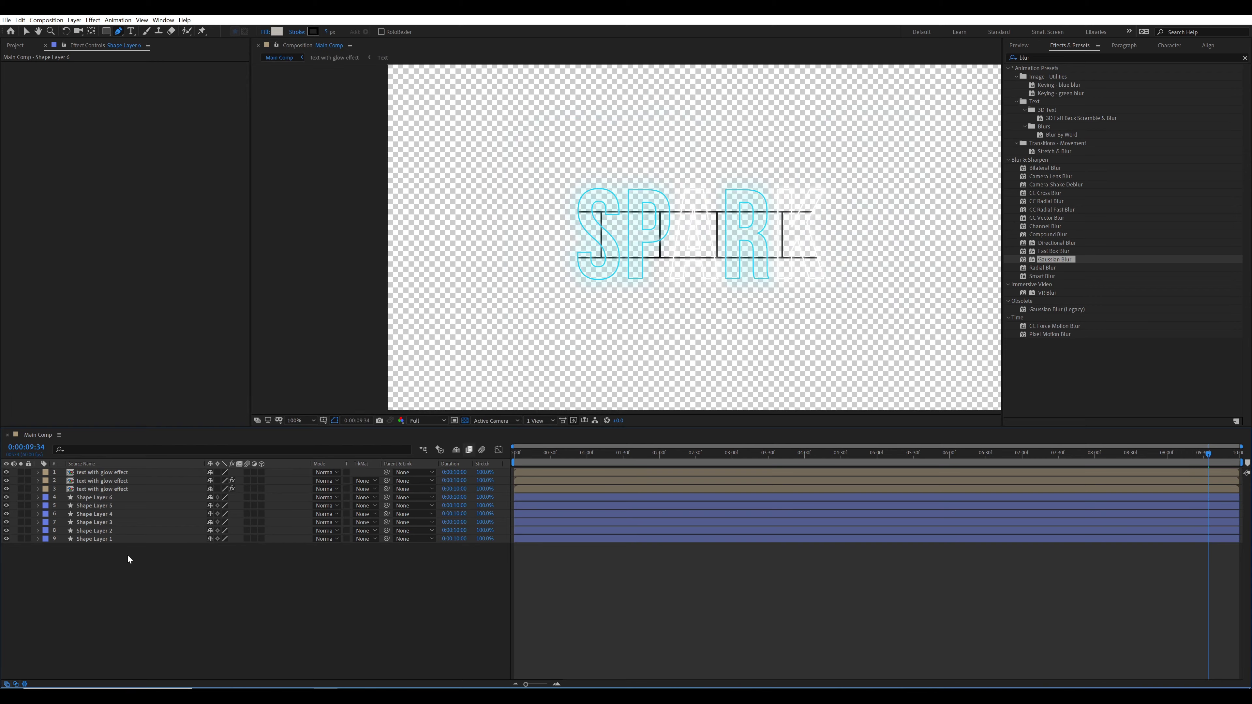
Step: Precompose all six shape layers into a composition named "lines"
drag(127, 559, 100, 496)
key(ctrl+shift+c)
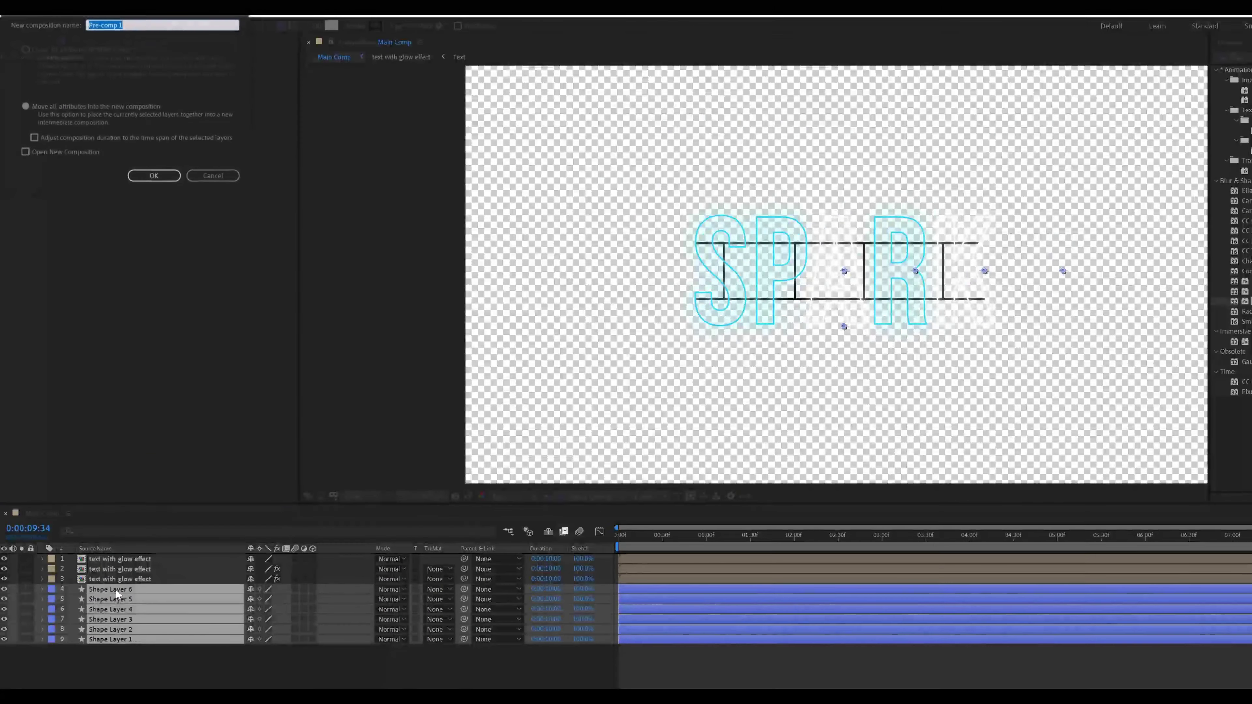
text(lines)
key(Return)
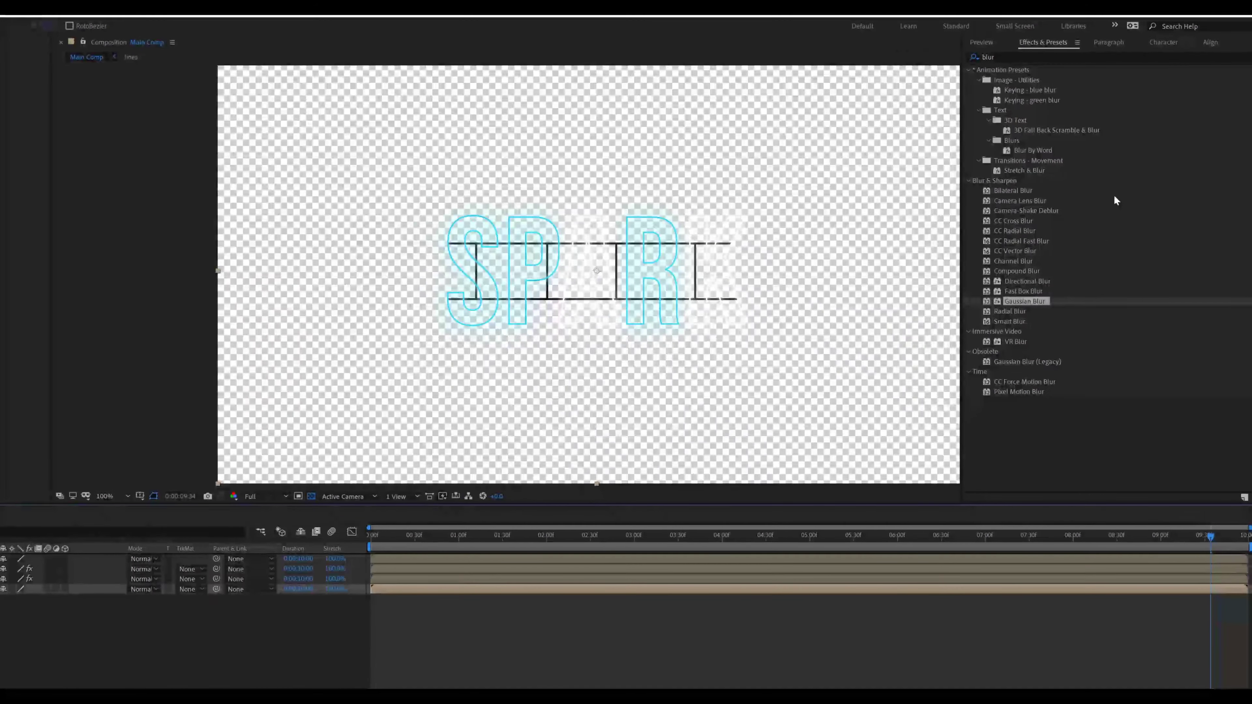
Step: Apply a Drop Shadow effect to the lines layer with distance 0 and softness 40
click(1049, 58)
text(drop s)
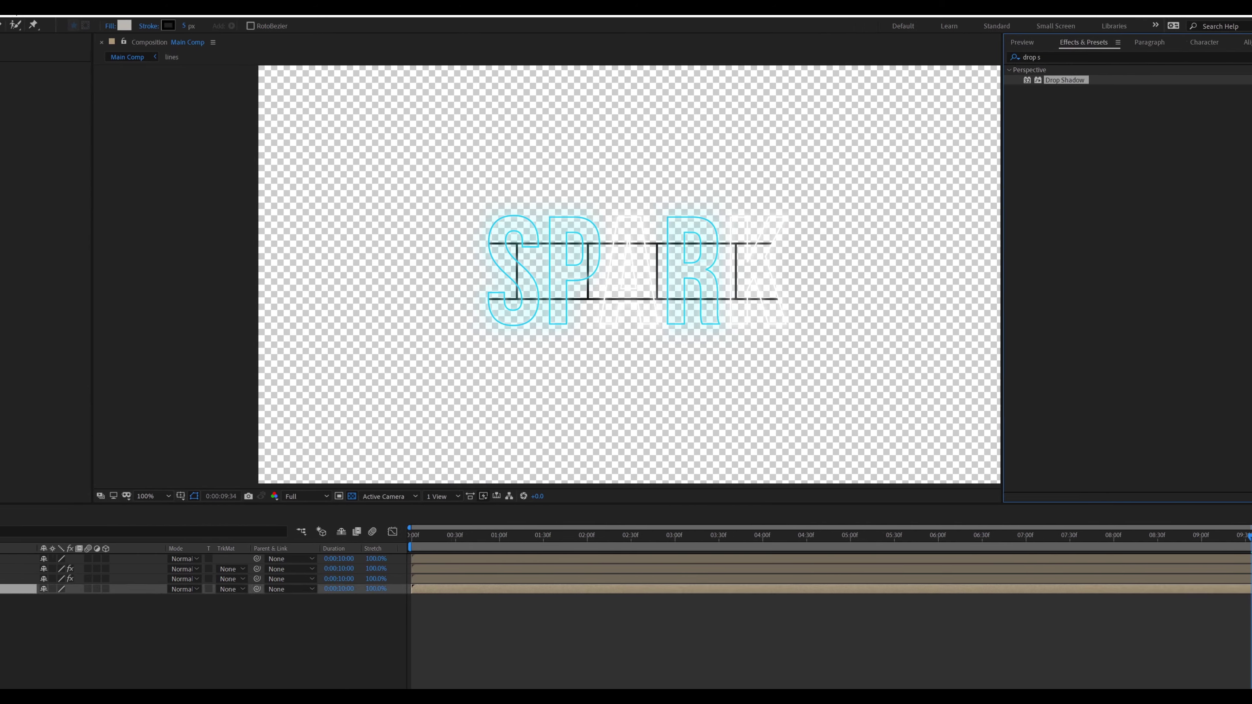
double_click(1058, 82)
scroll(719, 251, up, 2)
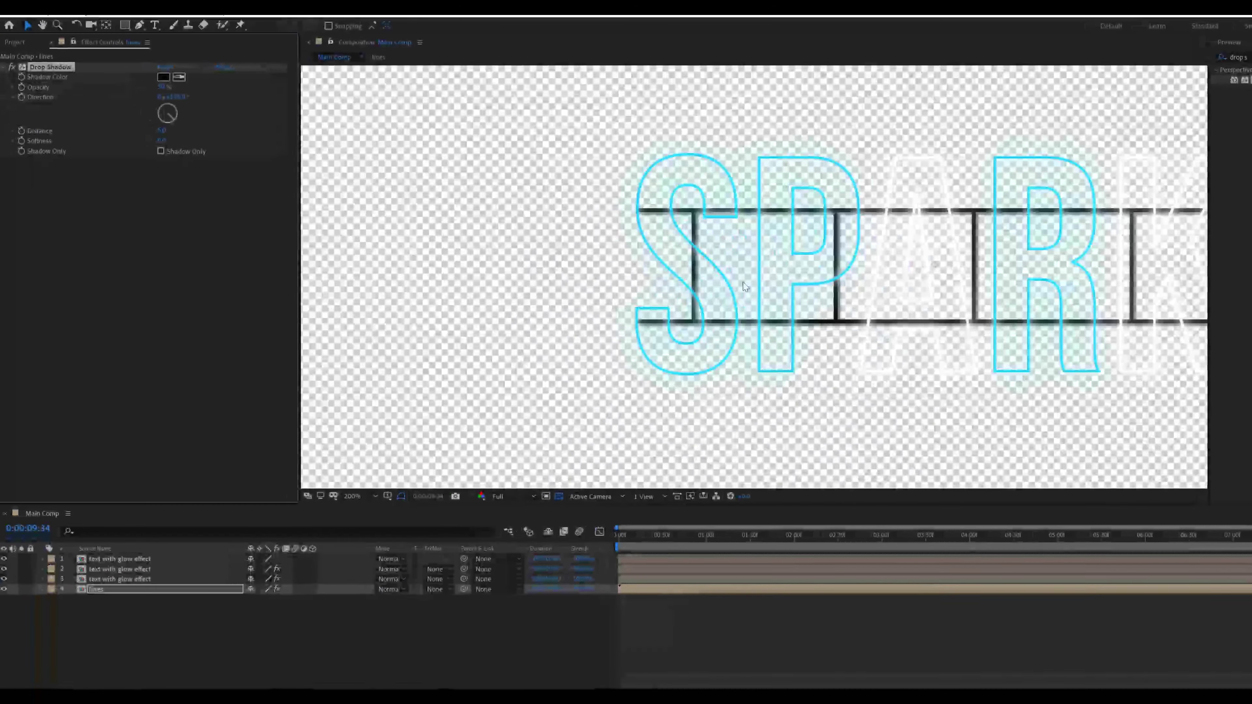
drag(719, 251, 681, 221)
click(162, 131)
text(0)
key(Return)
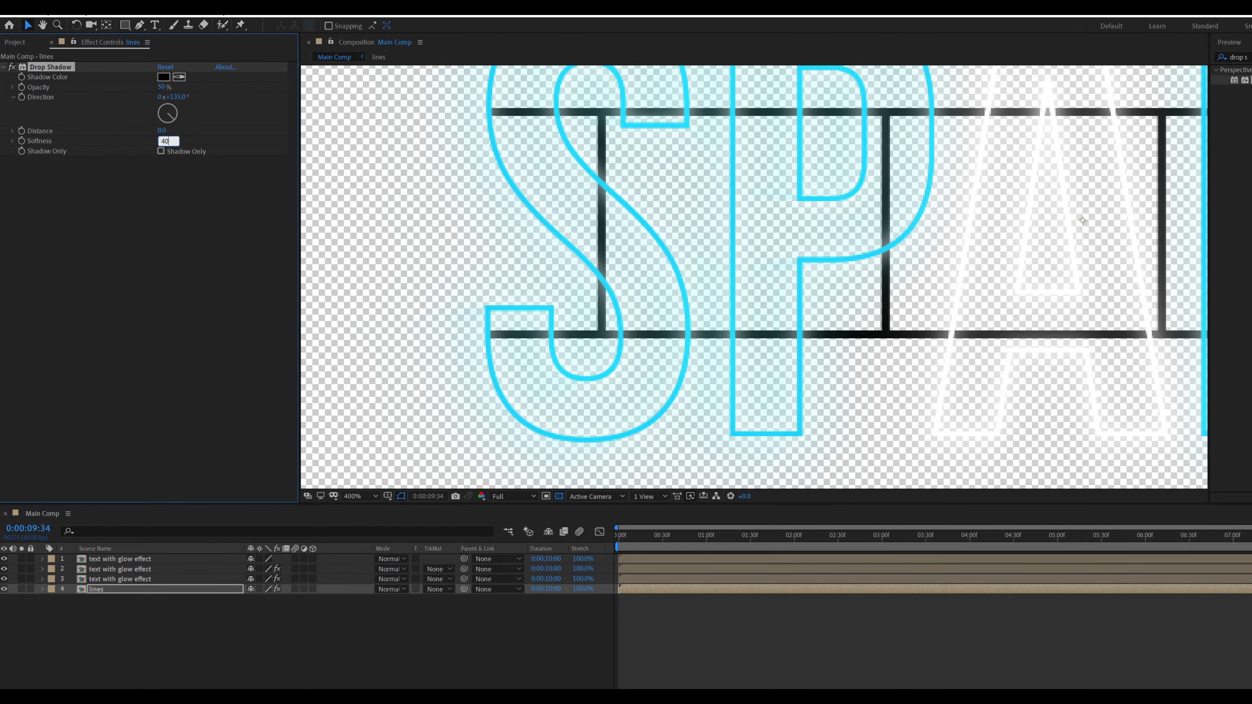
Step: Precompose the three text layers and the lines layer into a composition named "Inside Text"
key(slash)
drag(132, 630, 103, 559)
key(ctrl+shift+c)
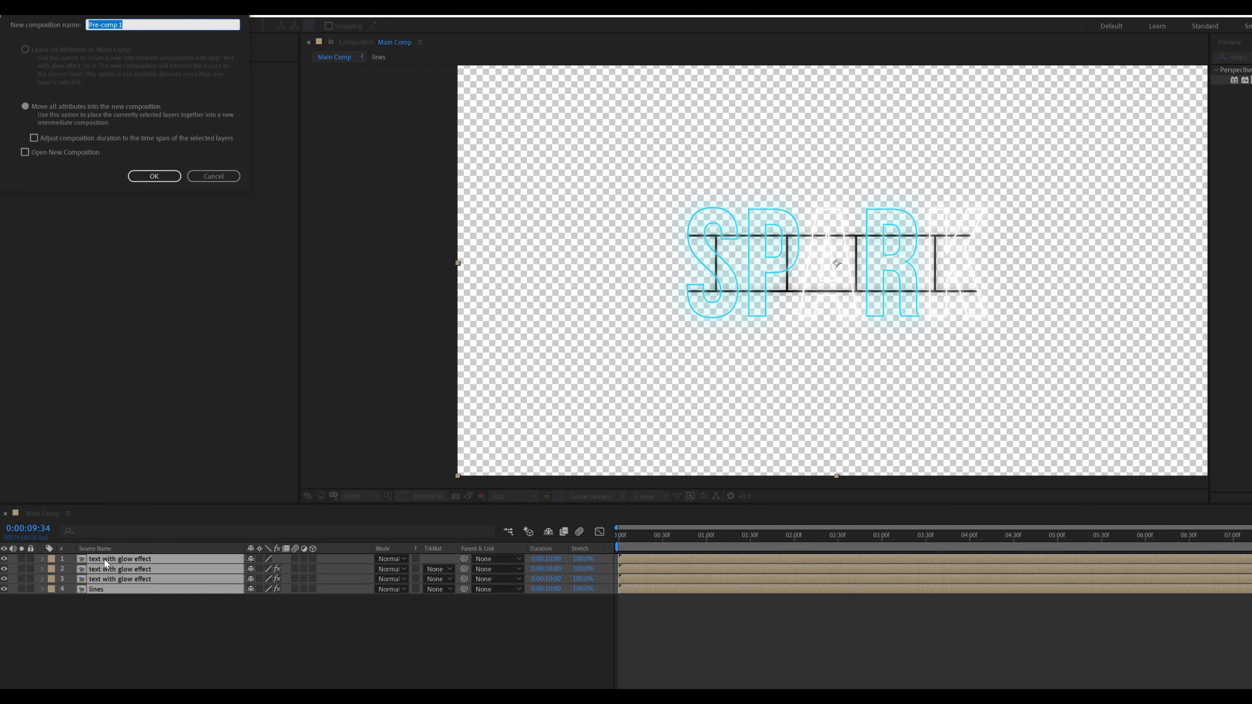
text(inside Text)
key(Return)
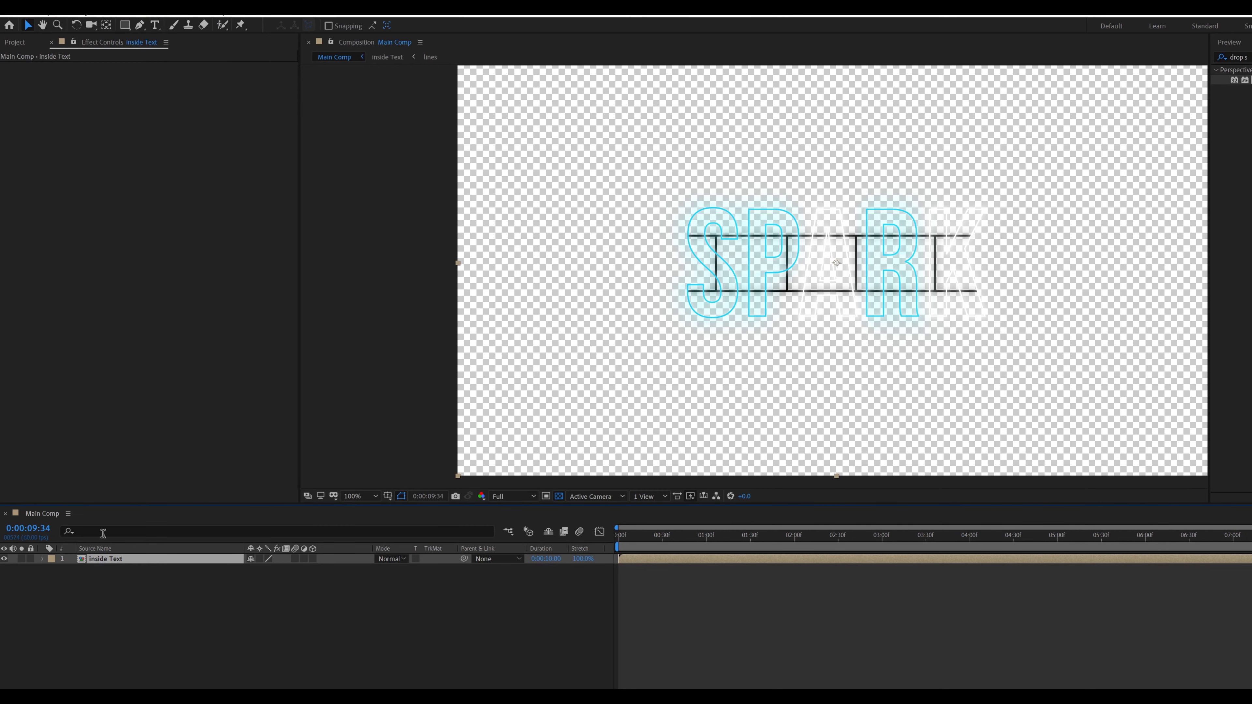
Step: Turn off the transparency grid and move the current time to 0:00:02:54
click(121, 593)
click(109, 565)
click(559, 497)
click(553, 597)
drag(631, 542, 873, 534)
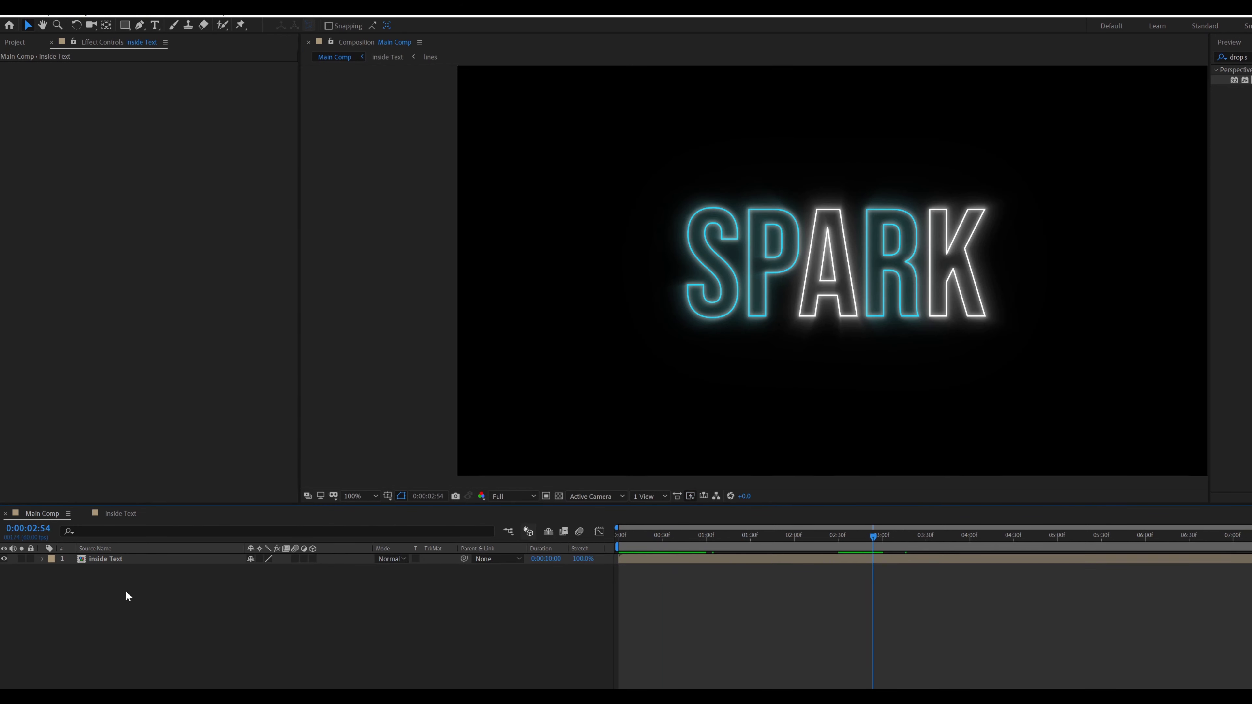
Step: Create a solid named "Bg" at 1920 x 1080 px and place it below the Inside Text layer
right_click(101, 576)
mouse_move(122, 595)
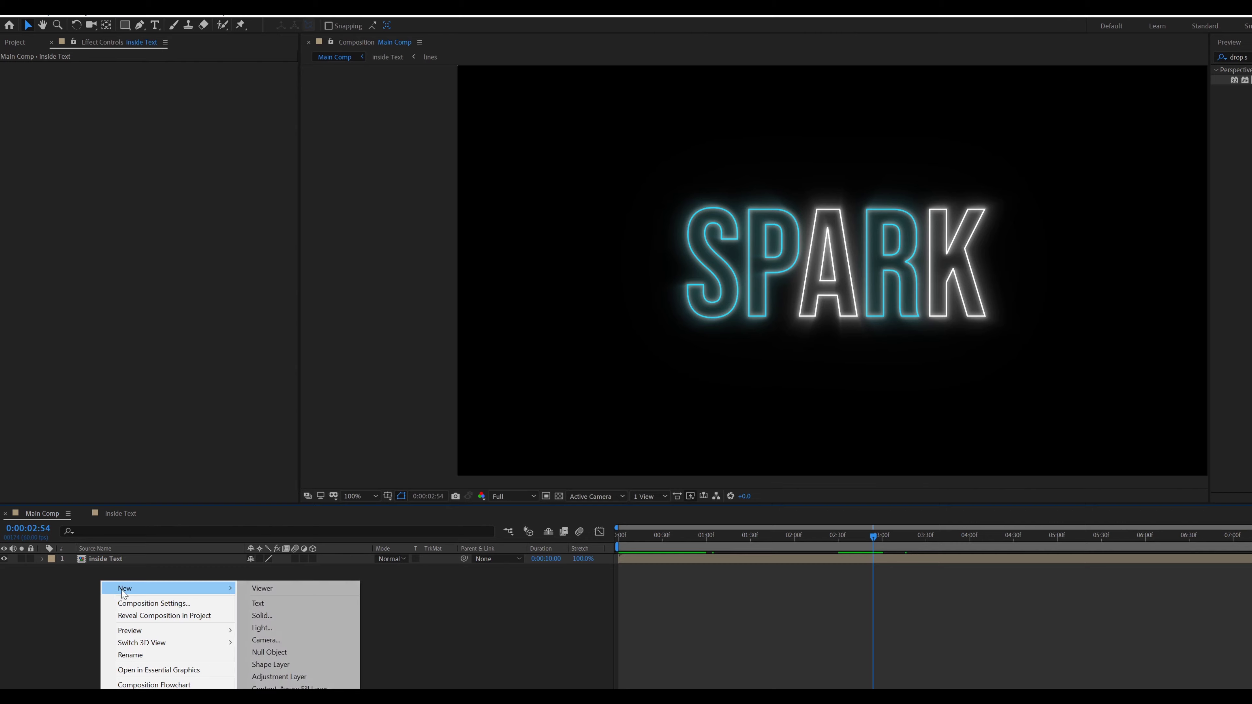
click(259, 615)
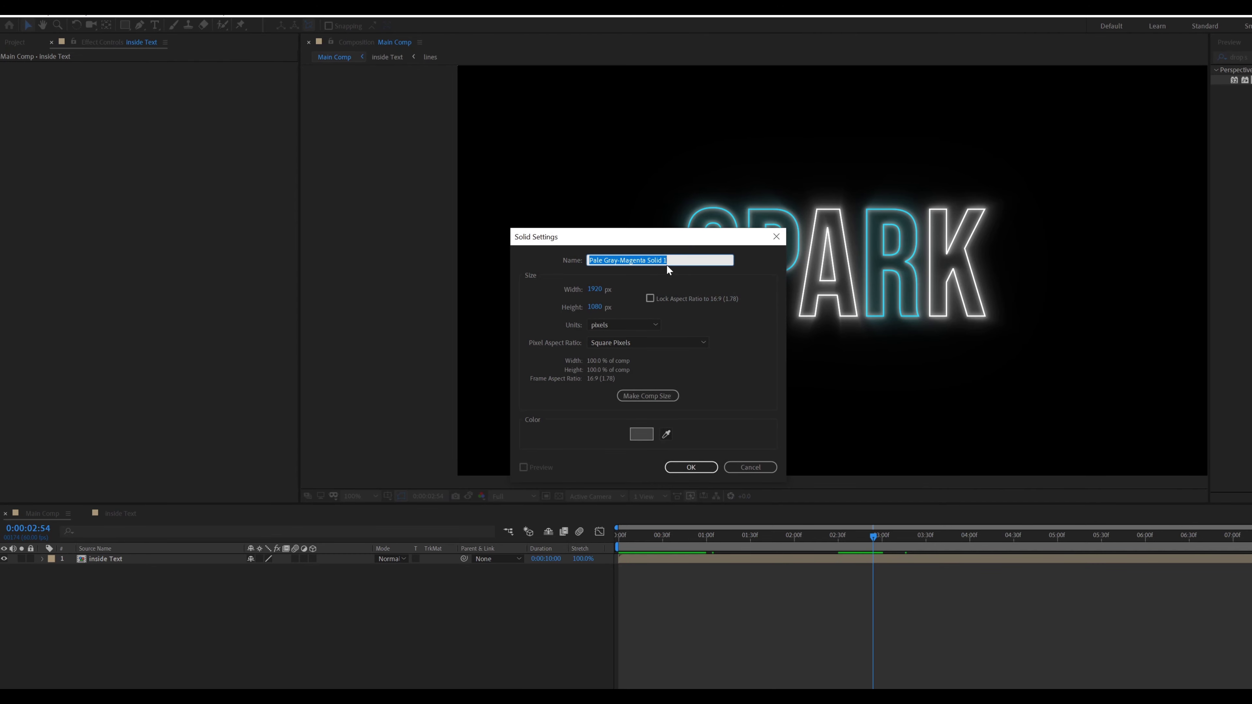
text(bg)
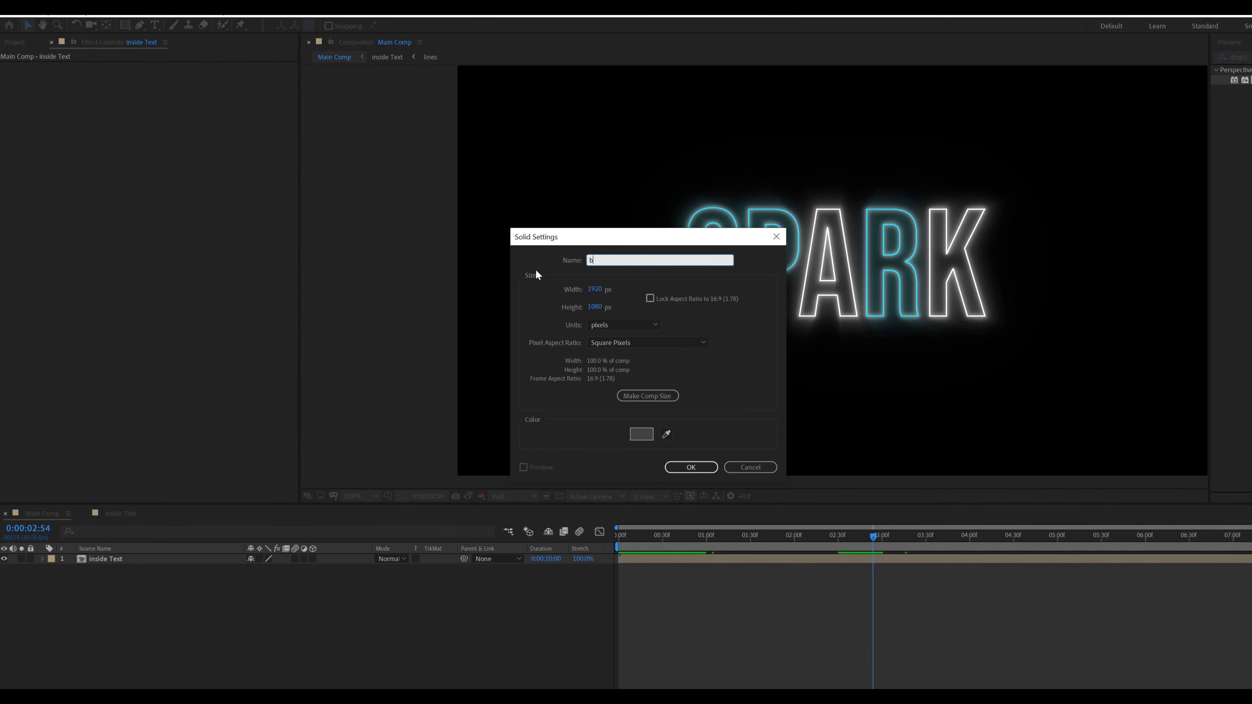
key(Return)
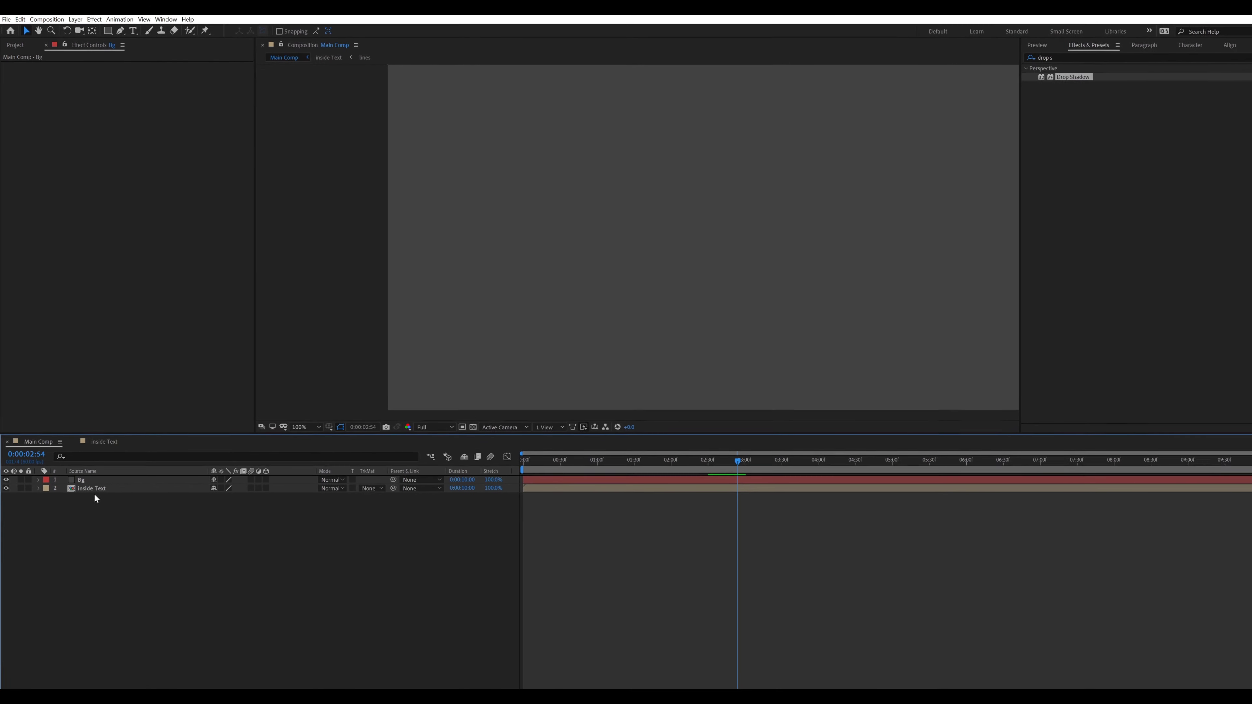
drag(81, 480, 85, 506)
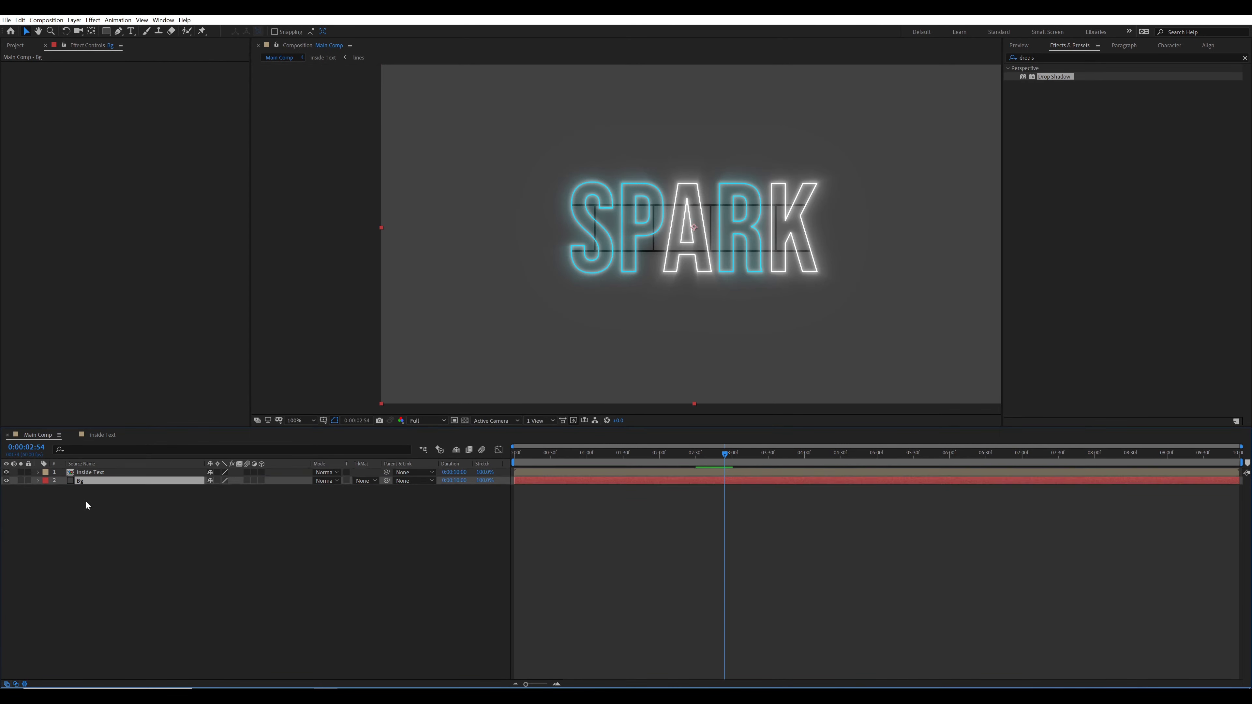
Step: Find the Gradient Ramp effect and apply it to the Bg layer
click(1056, 59)
text(gradient)
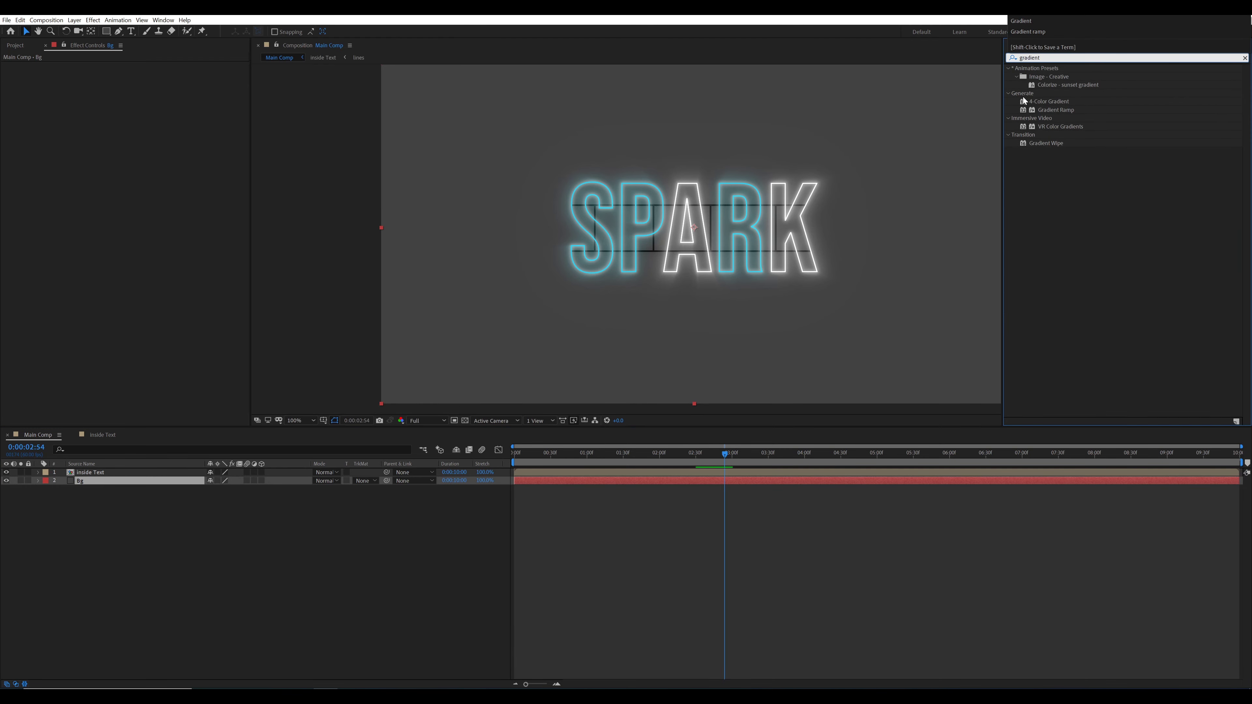
drag(1059, 109, 106, 481)
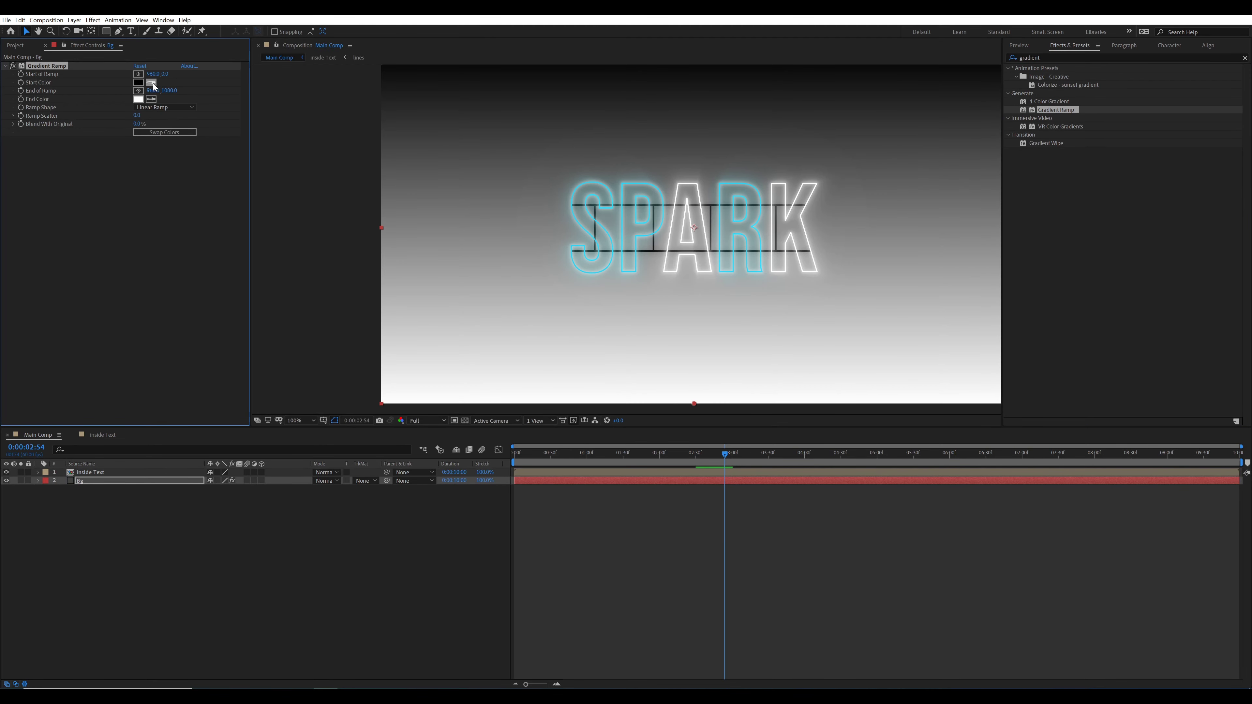
Step: Set the Gradient Ramp's start color to dark blue 012B99 and its end color to black
click(138, 83)
click(313, 487)
click(300, 487)
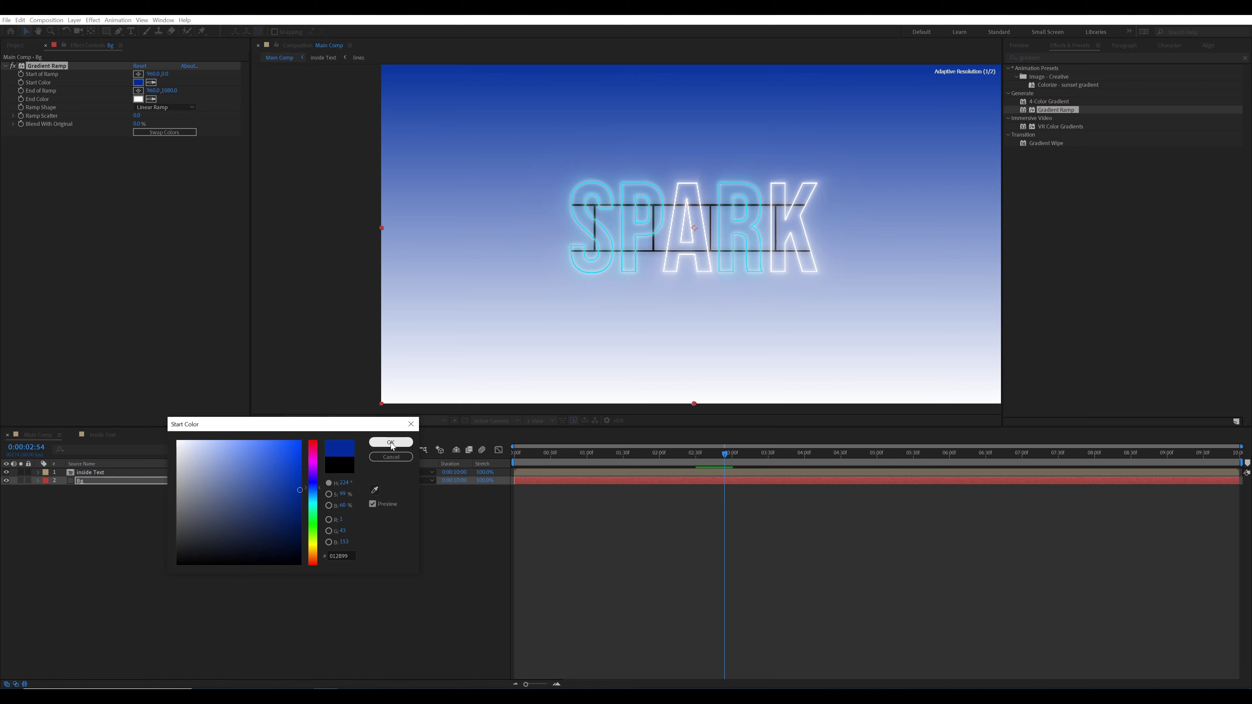
click(391, 445)
click(138, 100)
drag(192, 540, 126, 583)
click(391, 442)
Step: Set the Gradient Ramp's shape to Radial Ramp and its start color to dark teal-blue 013658
click(164, 107)
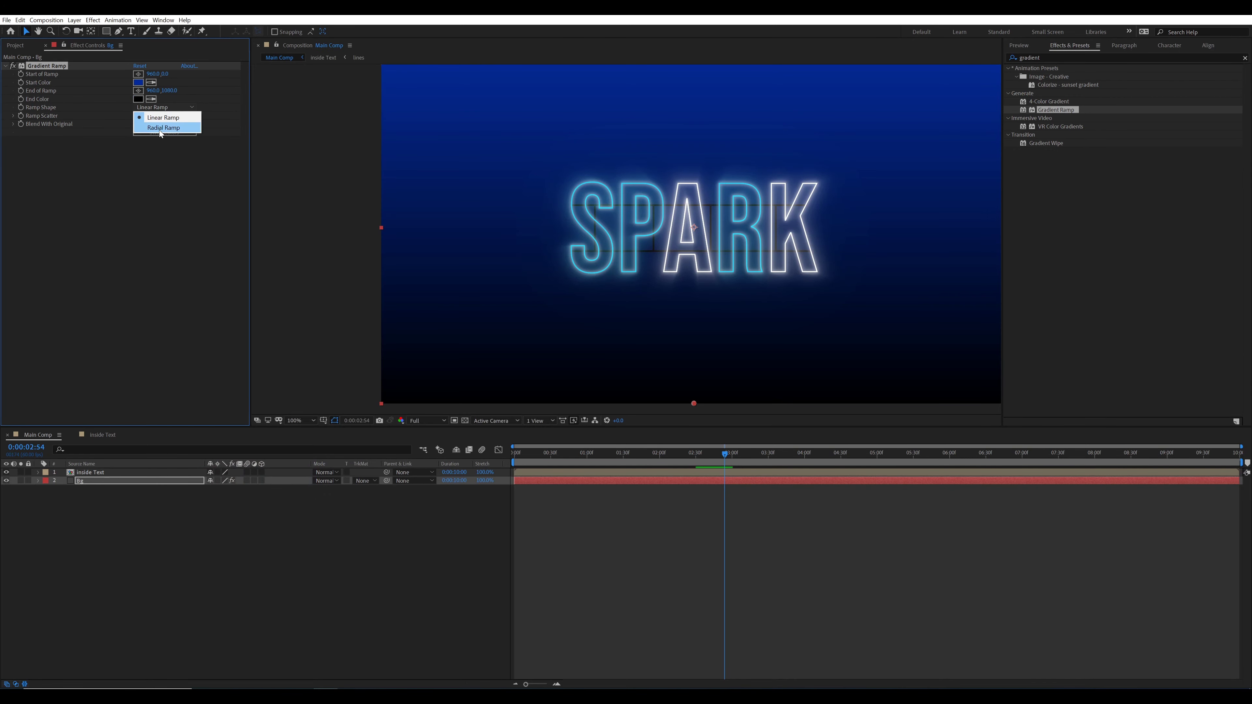
click(156, 123)
click(138, 83)
drag(300, 491, 301, 516)
click(312, 494)
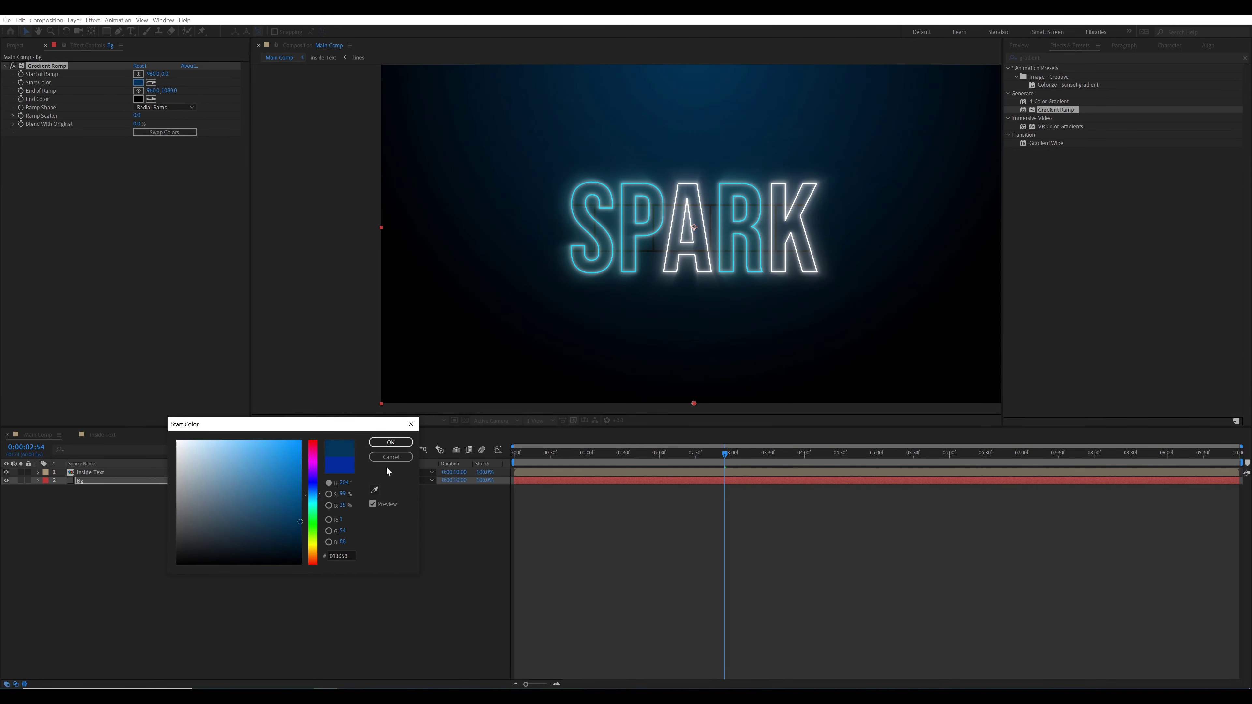
click(391, 443)
Step: Move the Gradient Ramp's end point below the frame to widen the radial gradient, and scrub the timeline to 0:00:02:20
scroll(644, 276, down, 2)
drag(643, 280, 644, 292)
click(673, 296)
scroll(673, 295, up, 2)
drag(631, 453, 684, 453)
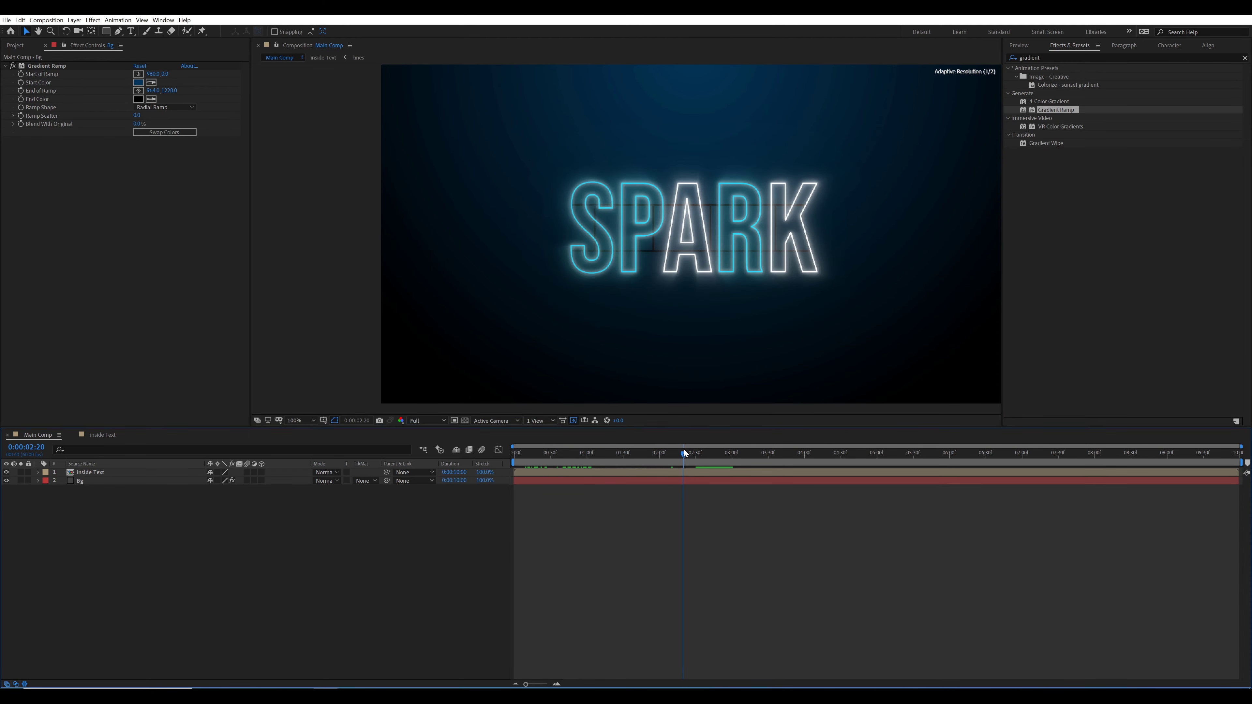
Step: Add the Text composition above the Inside Text layer in Main Comp and hide Inside Text
click(100, 473)
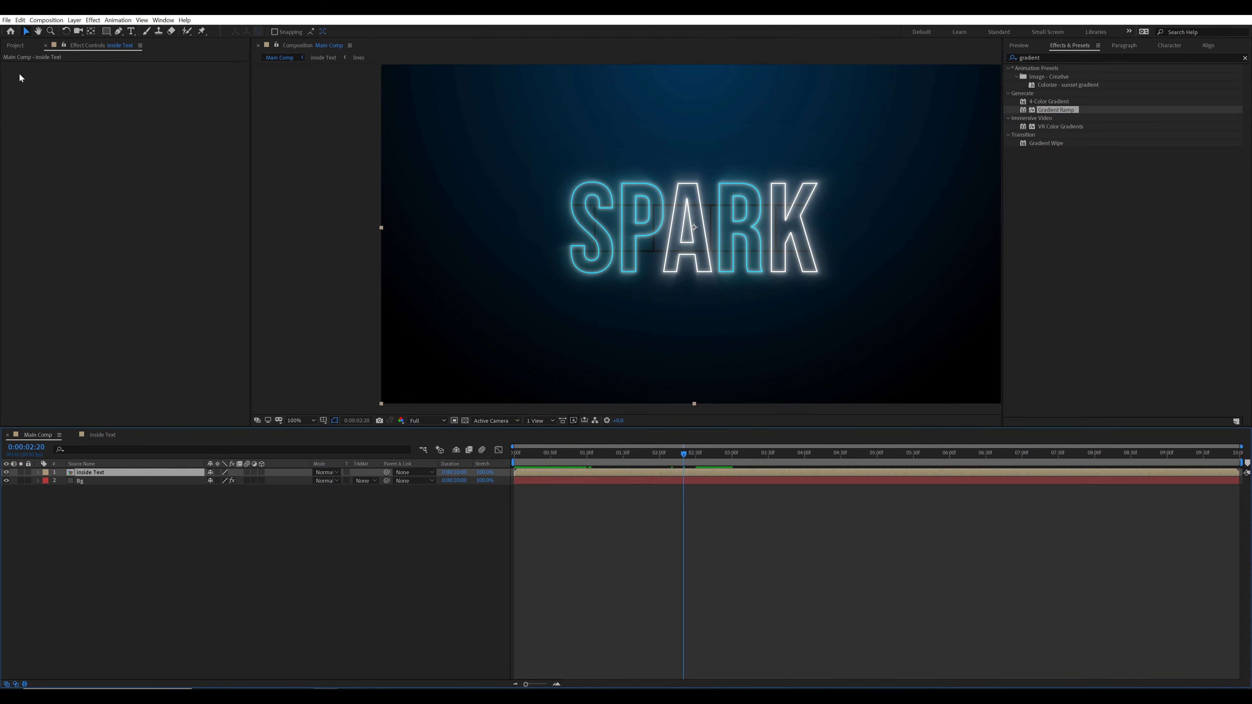
click(18, 48)
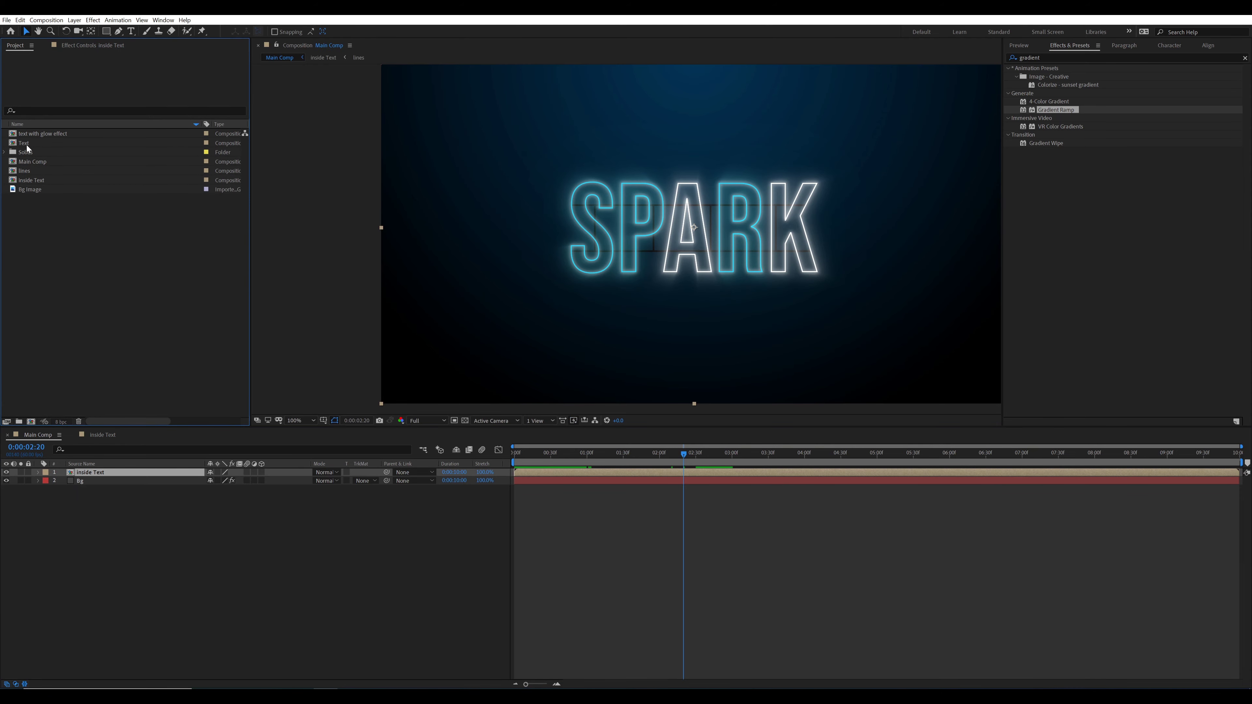
drag(28, 148, 95, 471)
click(613, 504)
click(6, 481)
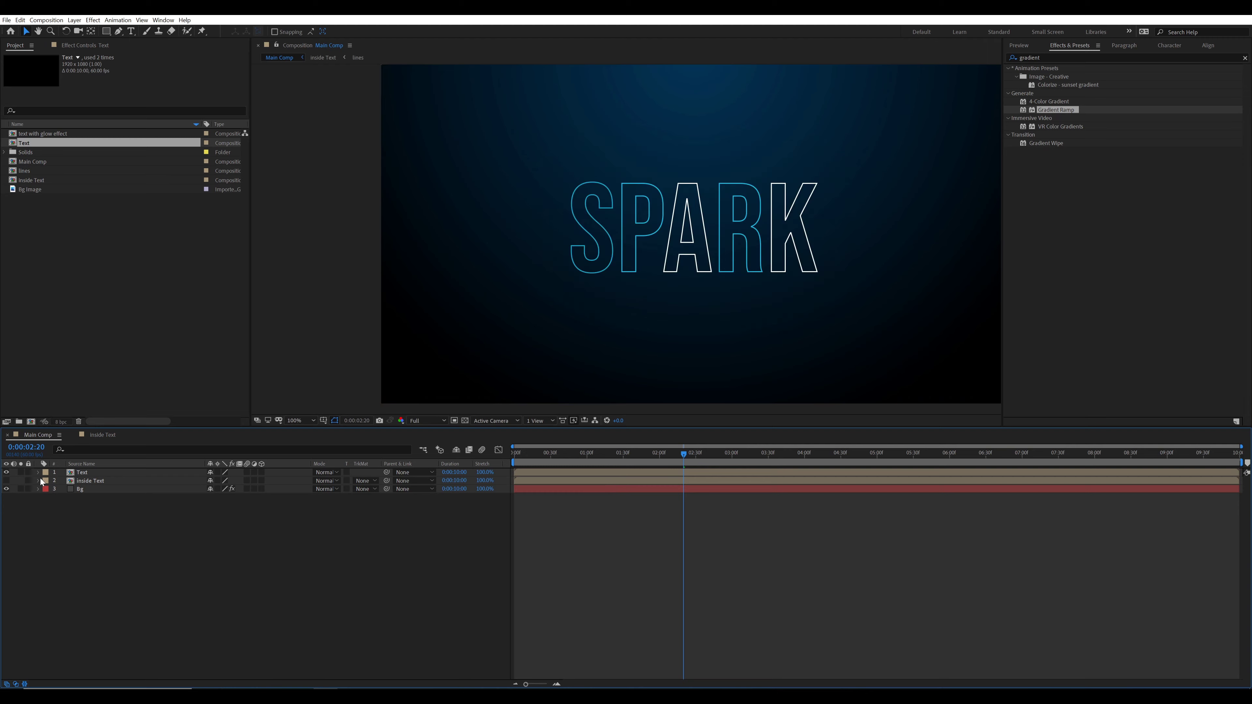
Step: Freeze the Text layer on its frame at 0:00:02:50 and scrub back to 0:00:00:36
drag(594, 457, 630, 456)
drag(679, 455, 720, 453)
right_click(716, 473)
mouse_move(740, 276)
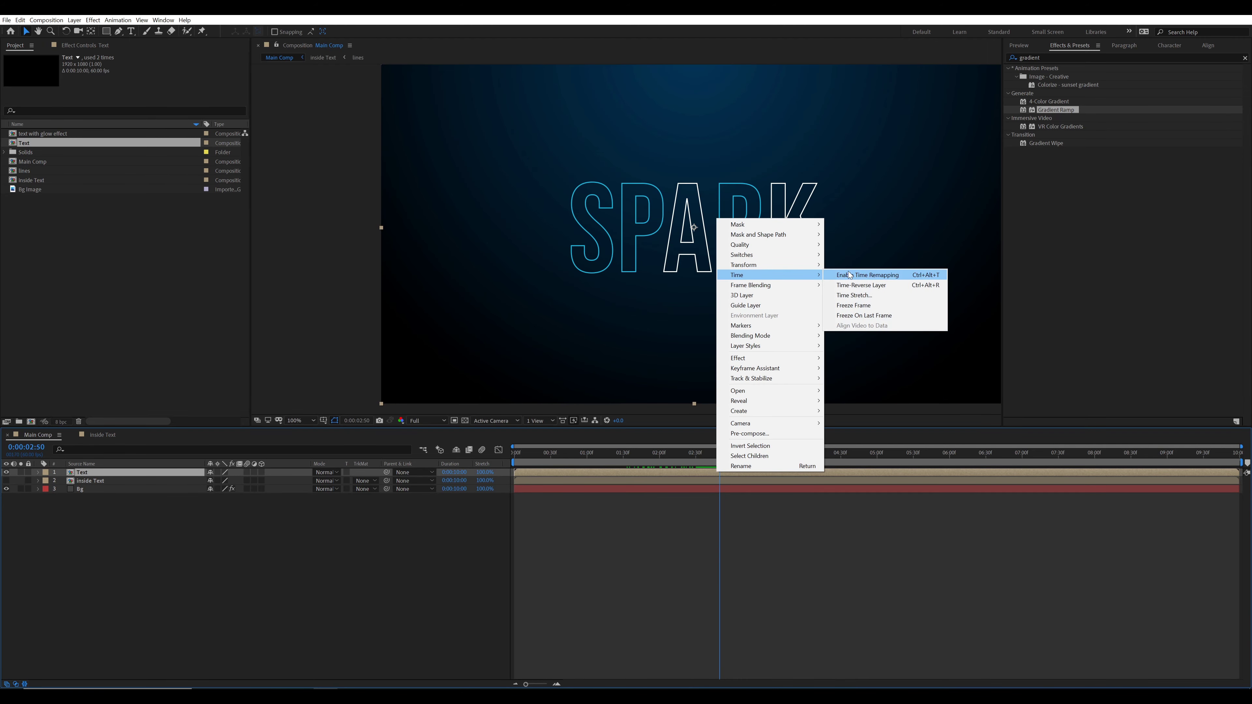
click(850, 306)
drag(706, 455, 559, 455)
Step: Find the Fill effect and apply it to the Text layer
click(1062, 56)
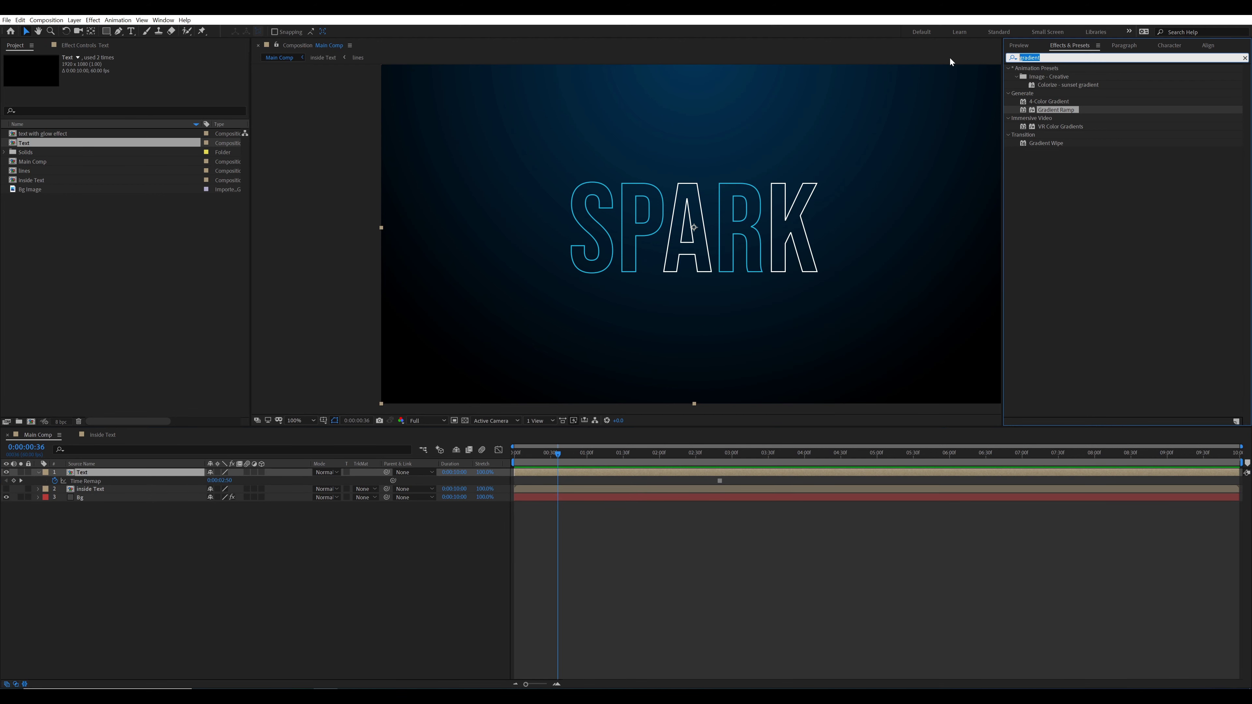
text(fill)
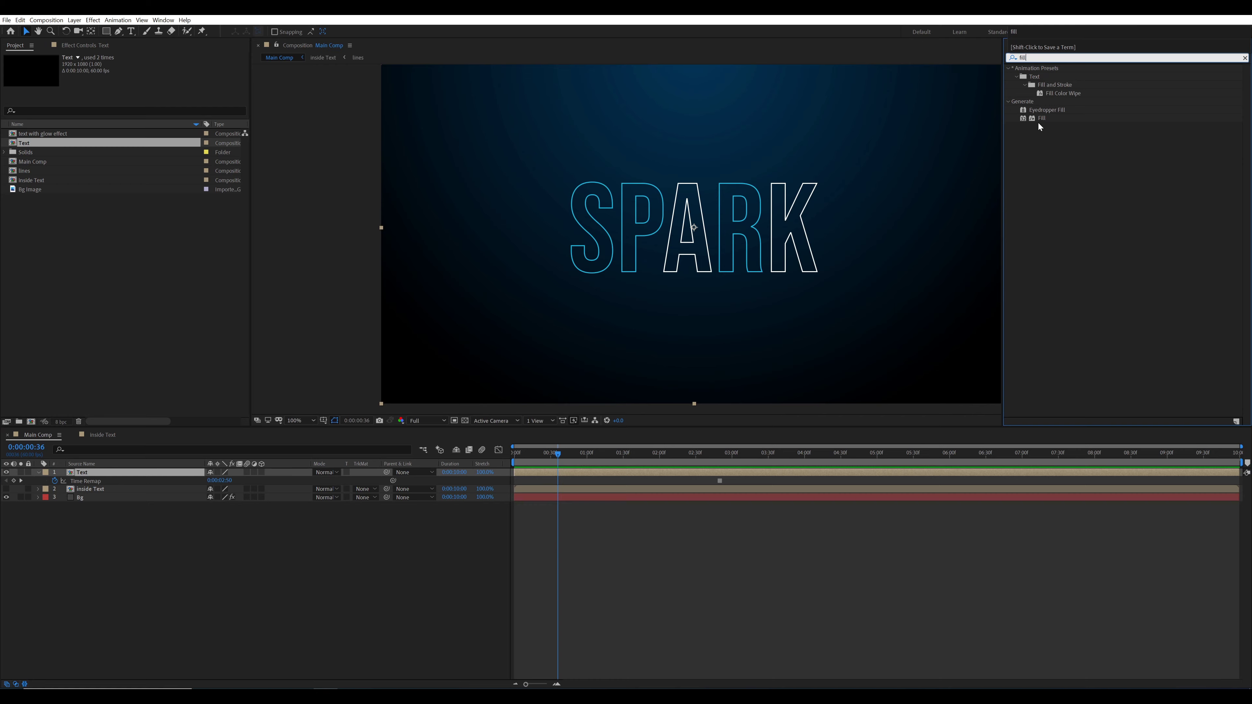
drag(1041, 118, 845, 217)
drag(720, 241, 721, 241)
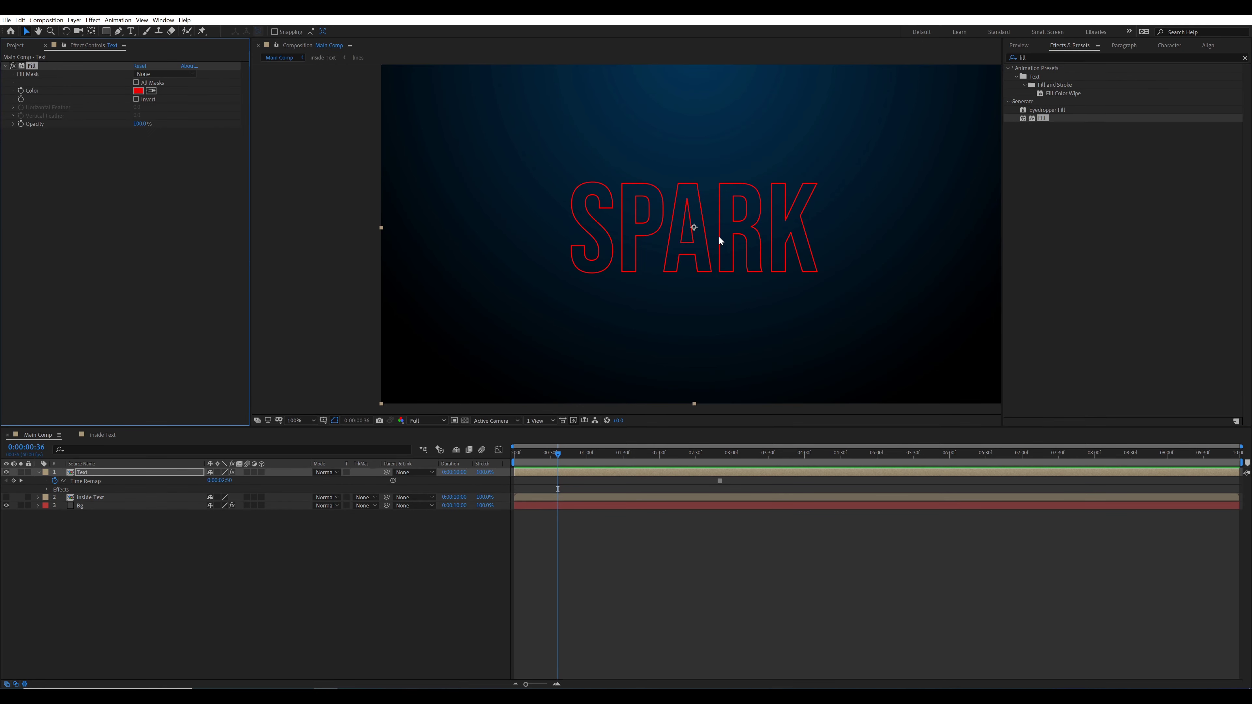
Step: Set the Text layer's Fill color to black 000000
click(137, 91)
drag(188, 552, 135, 604)
click(388, 444)
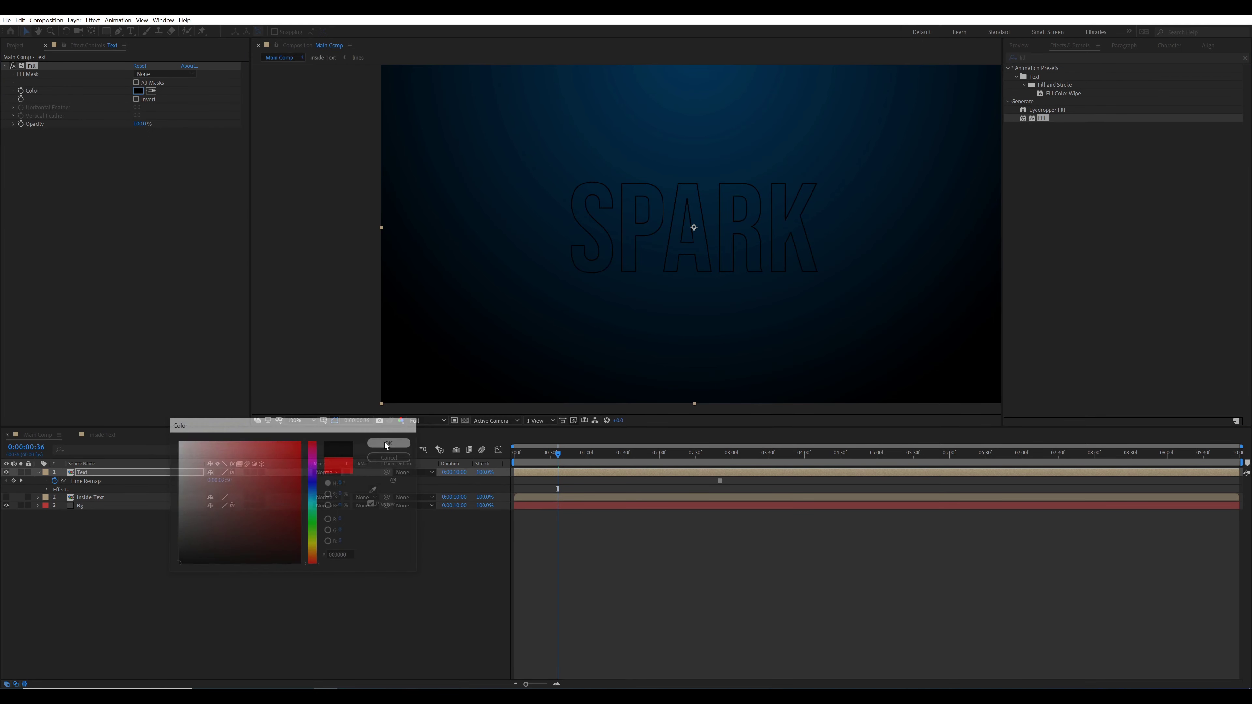
Step: Move the Text layer below Inside Text and preview the animation up to 0:00:02:15
drag(86, 475, 88, 502)
mouse_move(558, 453)
mouse_down()
mouse_move(689, 454)
mouse_move(574, 454)
mouse_up()
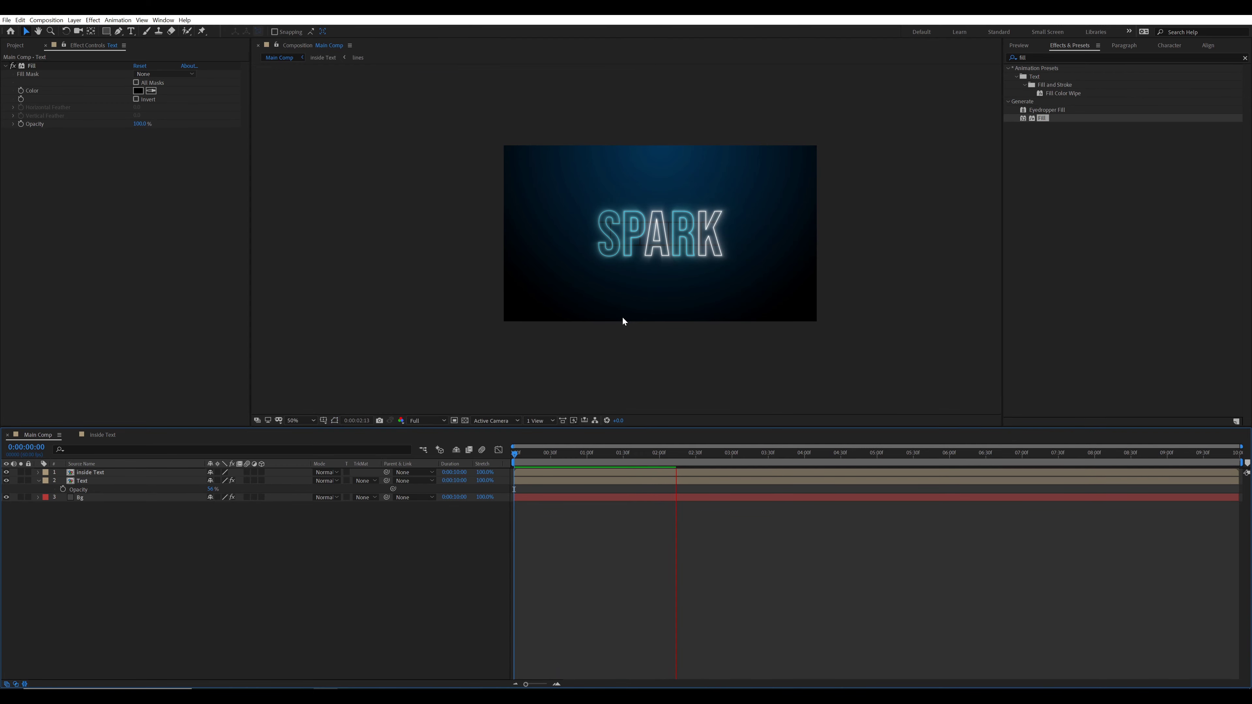
key(space)
scroll(622, 319, up, 1)
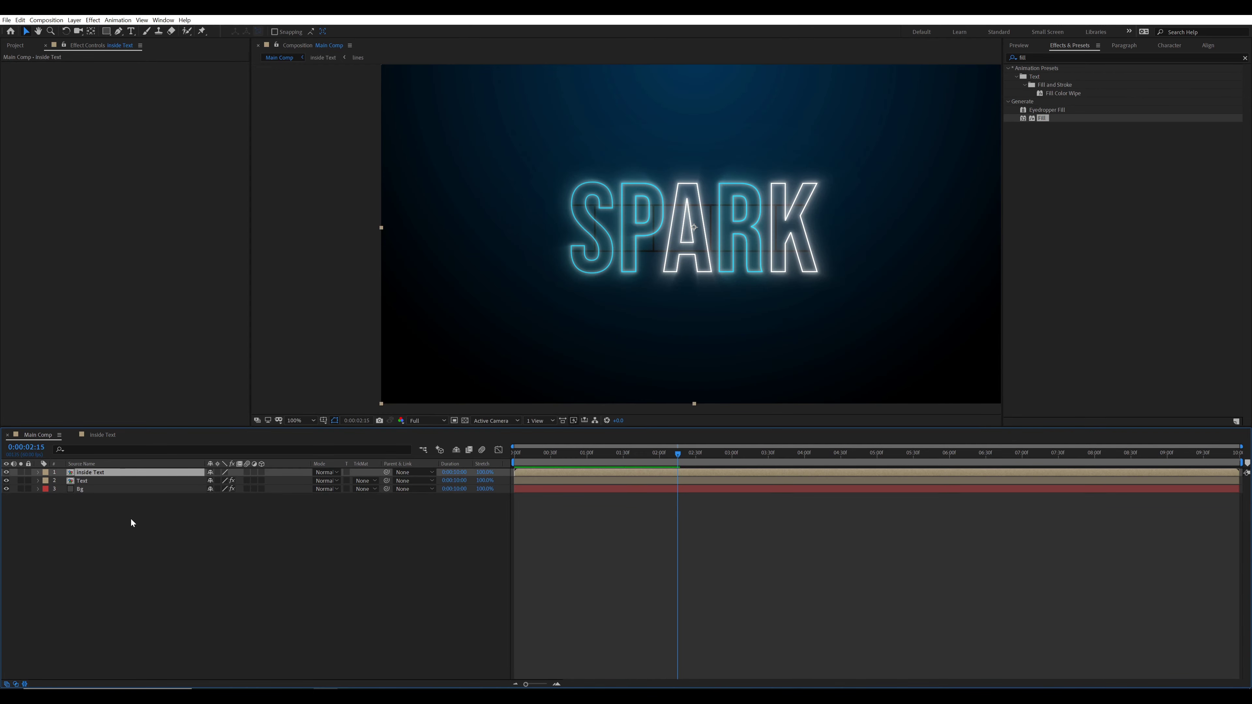
Step: Duplicate the Inside Text layer and flip the copy vertically
click(130, 518)
click(87, 474)
key(ctrl+d)
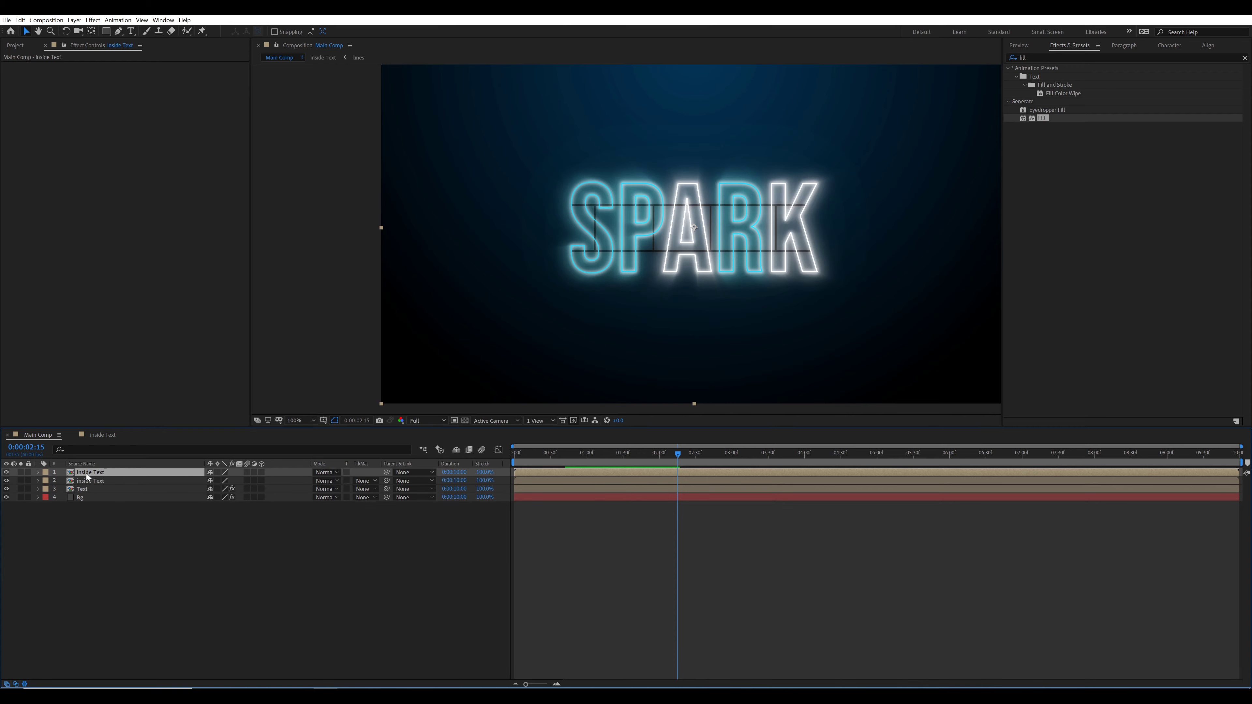
right_click(86, 474)
mouse_move(114, 265)
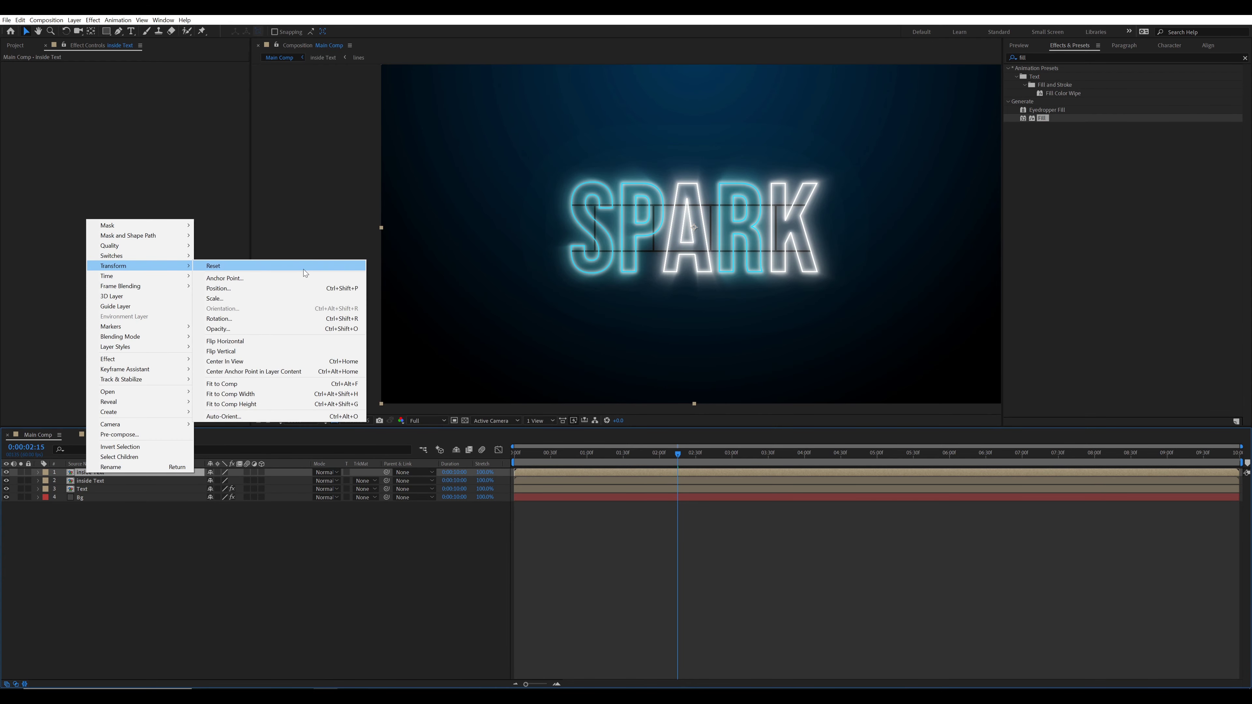
click(251, 351)
Step: Nudge the flipped Inside Text copy straight down until it sits directly beneath the original SPARK text as a mirror reflection
key(shift+Down)
key(shift+Down)
key(shift+Down)
key(shift+Down)
key(shift+Down)
key(shift+Down)
key(shift+Down)
key(shift+Down)
key(shift+Down)
key(shift+Down)
key(shift+Down)
key(shift+Down)
key(shift+Down)
key(shift+Down)
key(shift+Down)
key(shift+Down)
key(shift+Down)
key(shift+Down)
key(shift+Down)
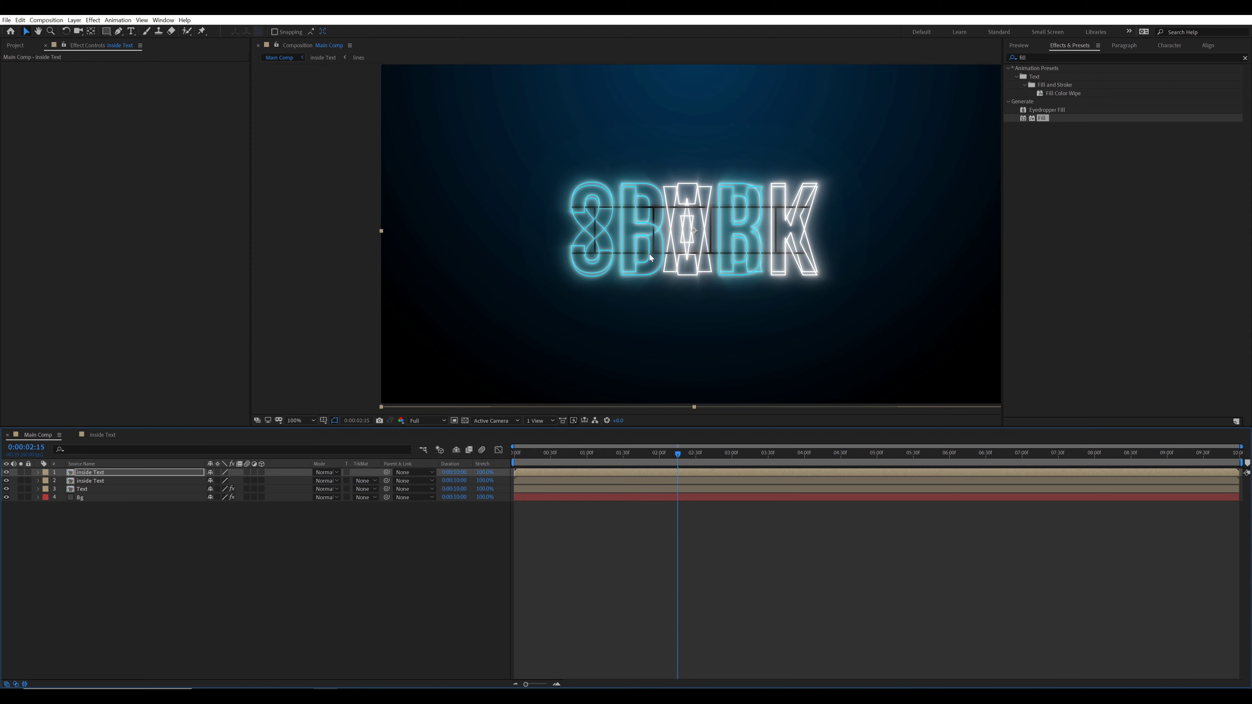
key(shift+Down)
key(shift+Down)
key(shift+Down)
key(shift+Down)
key(shift+Down)
key(shift+Down)
key(shift+Down)
key(shift+Down)
key(shift+Down)
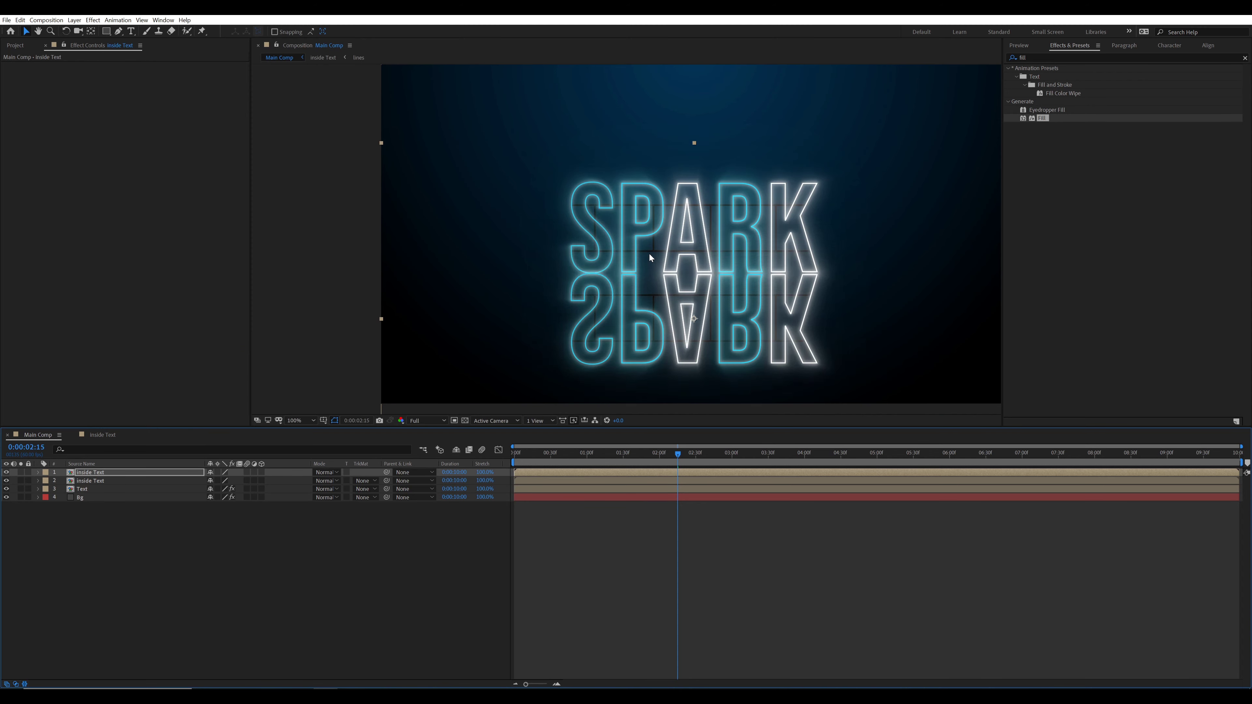
key(Down)
key(Down)
key(Down)
Step: Move the flipped Inside Text layer below the Text layer and above Bg
drag(90, 474, 92, 493)
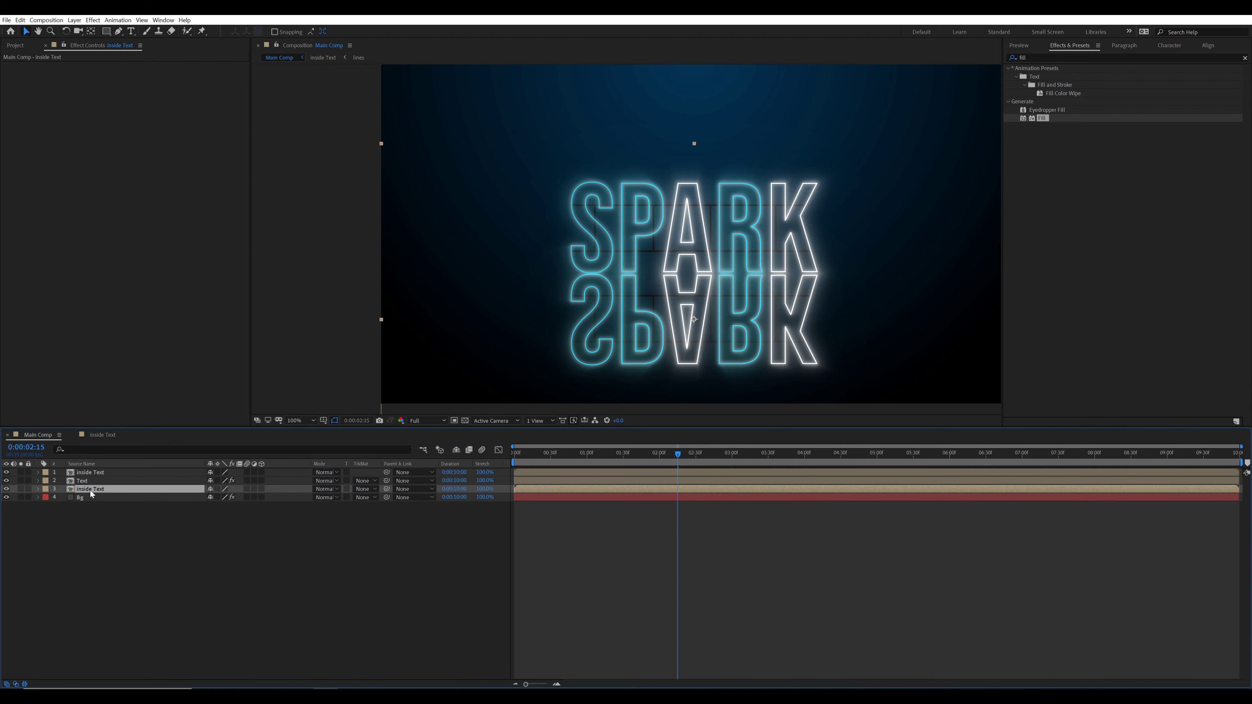
click(110, 529)
click(93, 489)
click(94, 532)
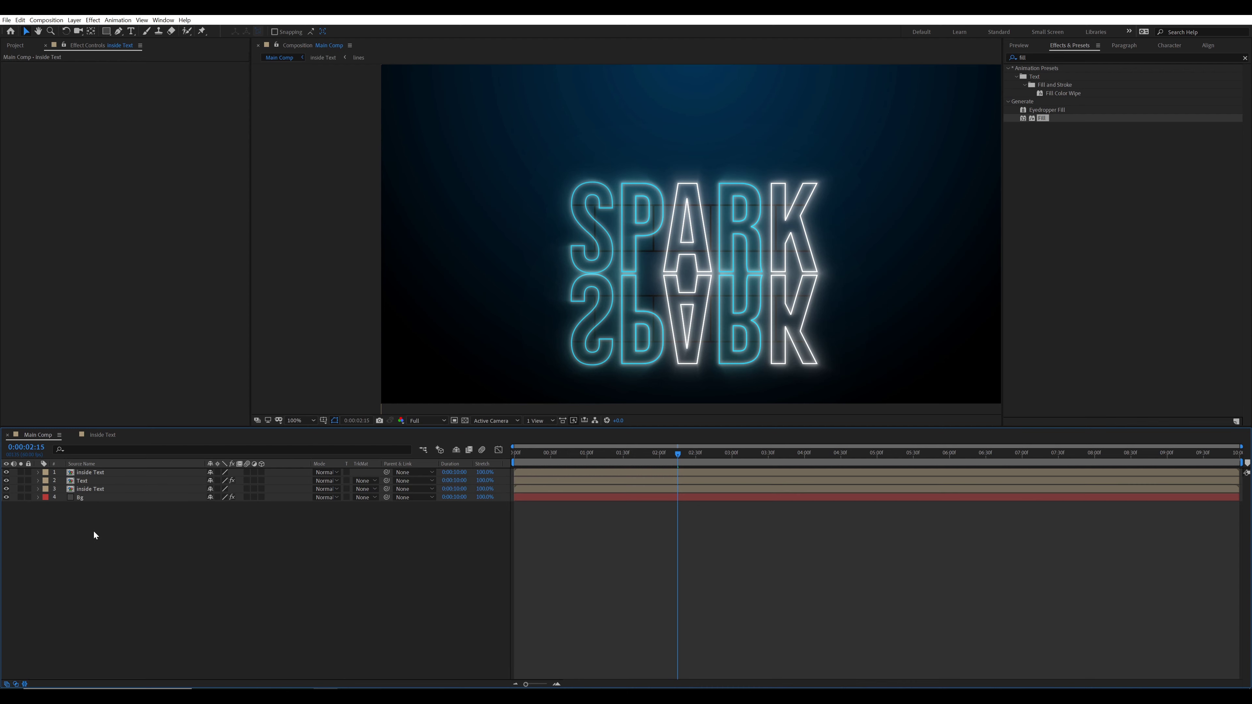
Step: Add the Bg Image footage to Main Comp, between the Text layer and the flipped Inside Text layer
click(91, 243)
click(16, 48)
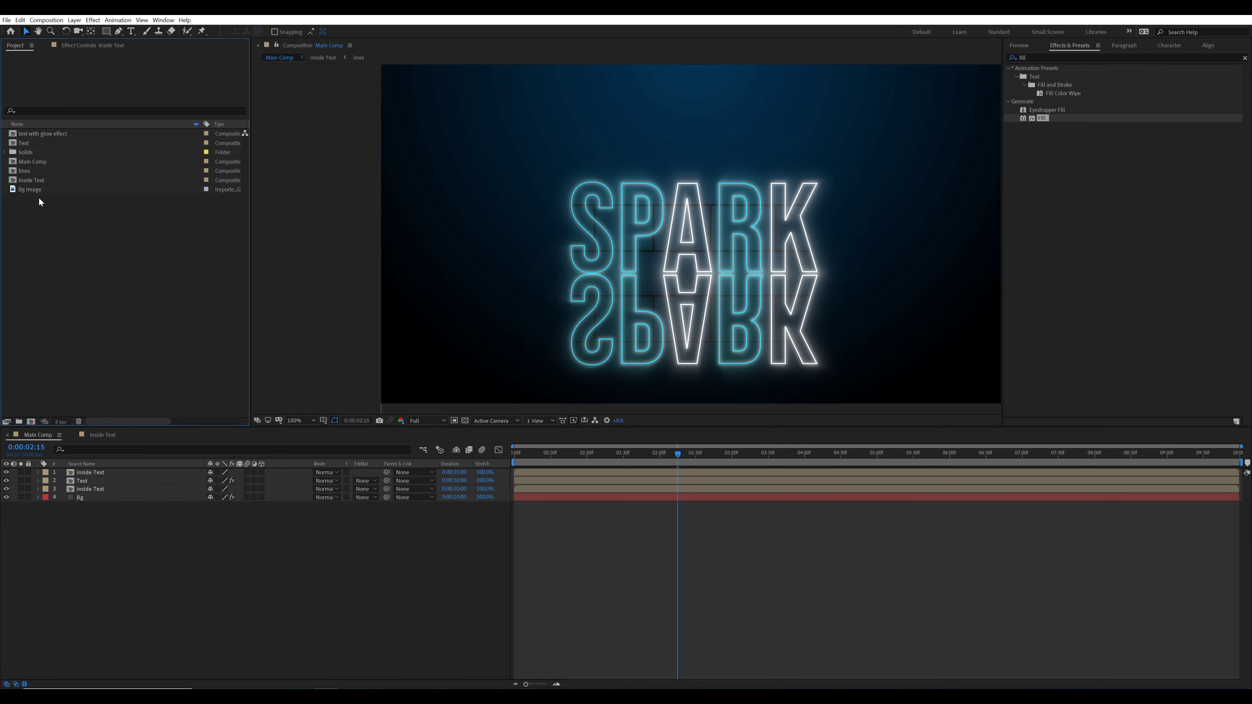
click(29, 191)
drag(83, 452, 88, 487)
click(99, 514)
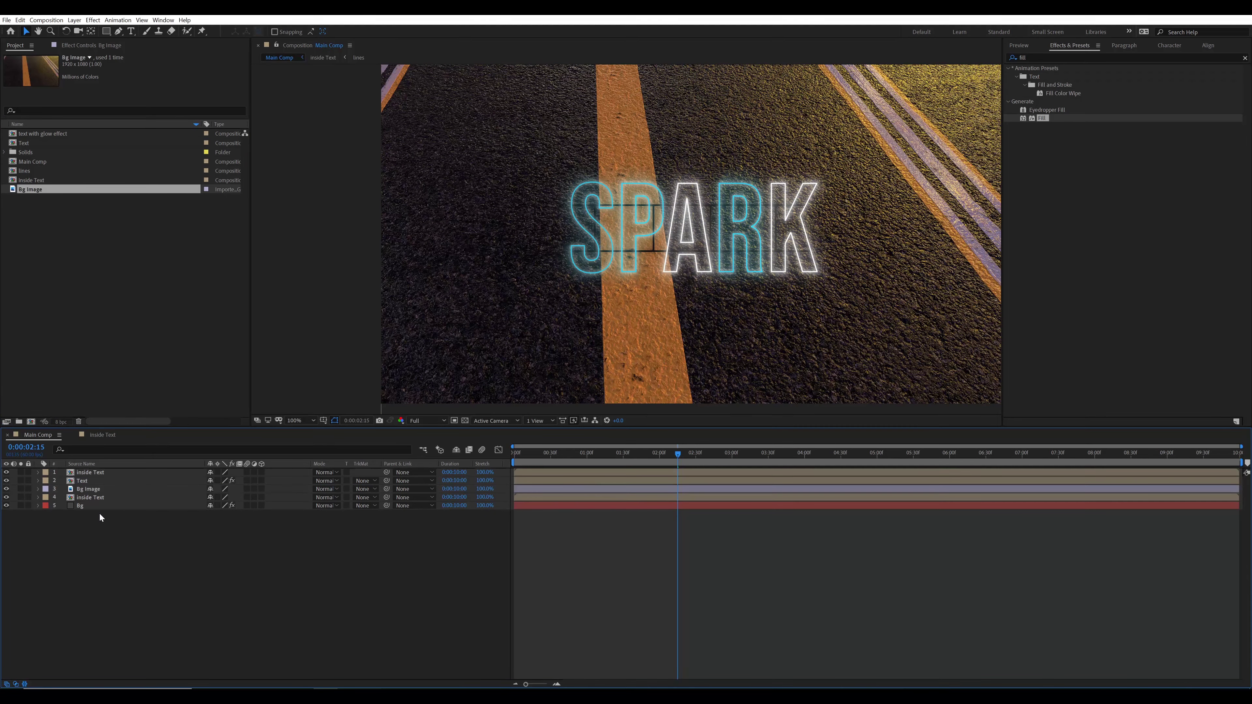
Step: Make the Bg Image layer 3D and tilt it back around its X axis to lie like a road surface
click(92, 489)
click(262, 489)
key(r)
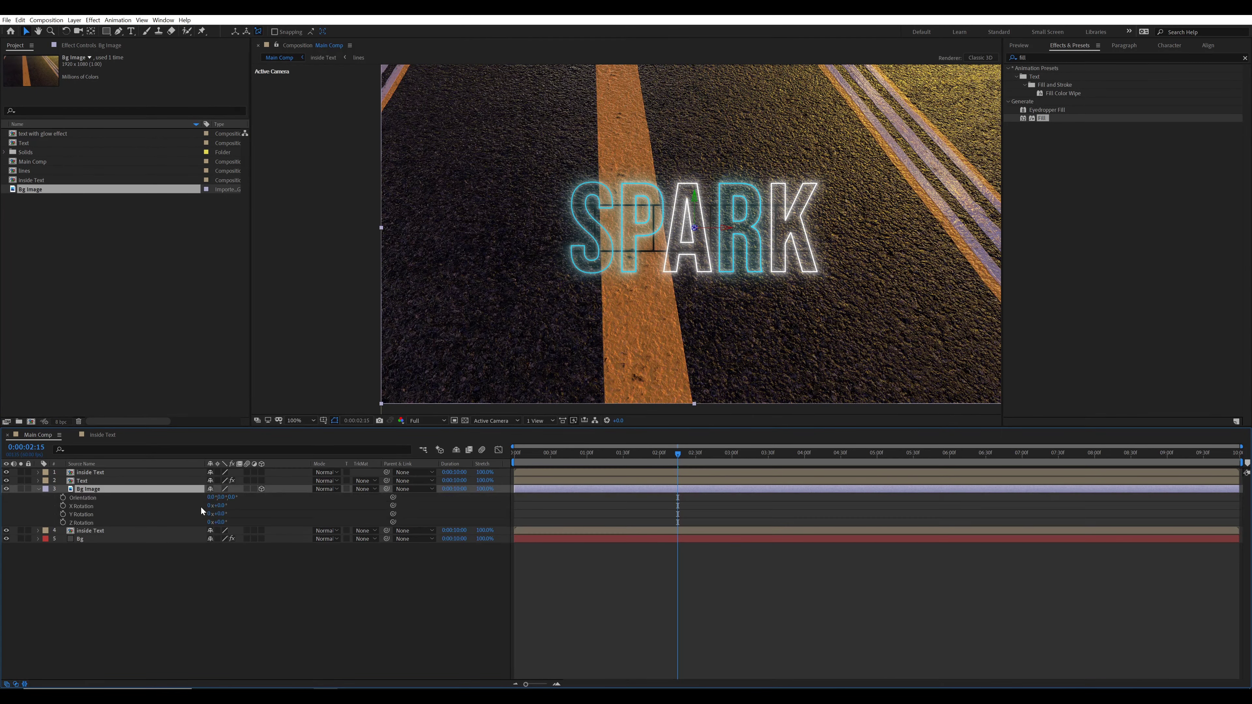
drag(212, 506, 188, 499)
scroll(756, 237, down, 1)
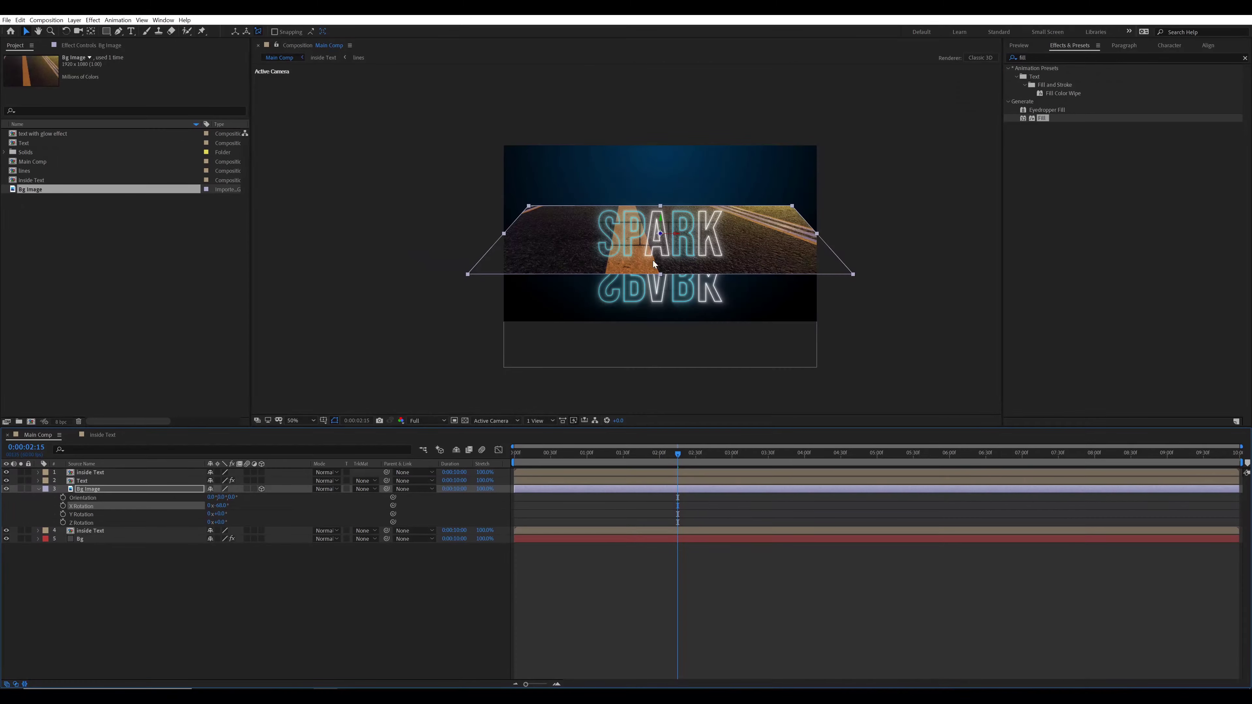
Step: Lower the Bg Image and scale it to about 142% so it fills the lower half of the frame as a floor
drag(755, 237, 744, 278)
key(s)
drag(222, 498, 242, 498)
mouse_move(745, 280)
mouse_down()
mouse_move(733, 307)
mouse_move(734, 295)
mouse_up()
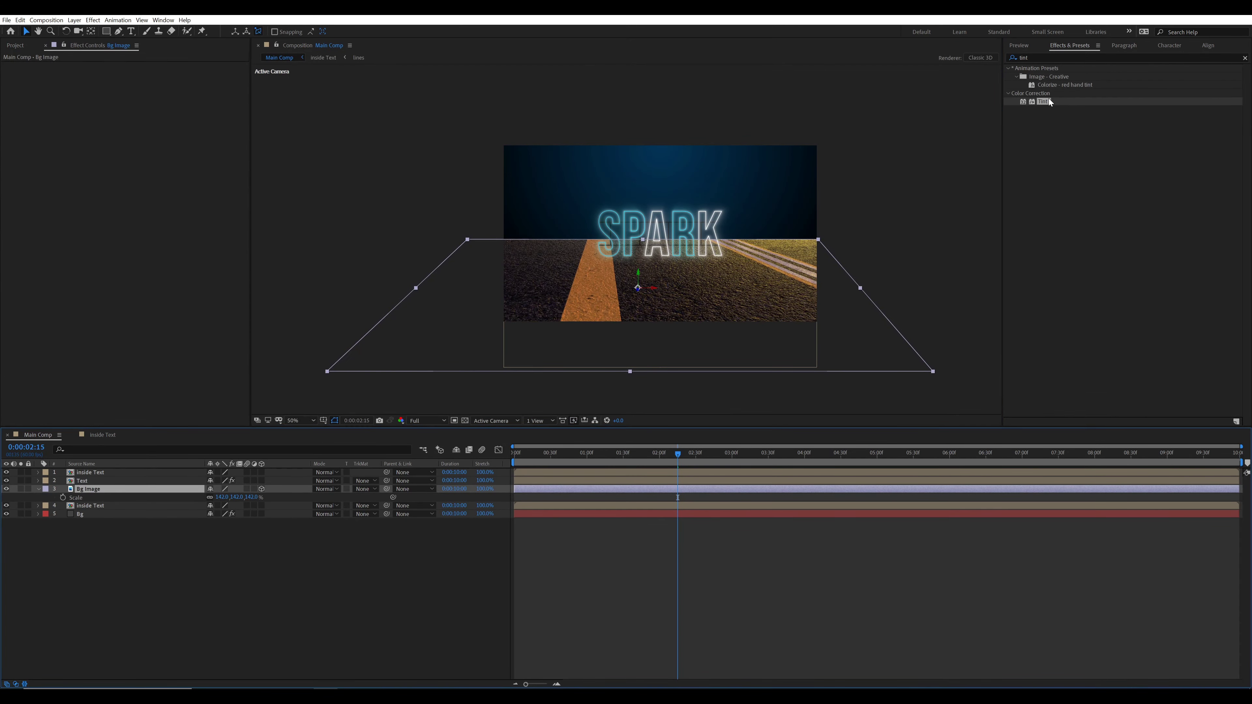
Step: Apply the Tint effect and the Curves effect to the Bg Image layer
drag(1044, 102, 124, 490)
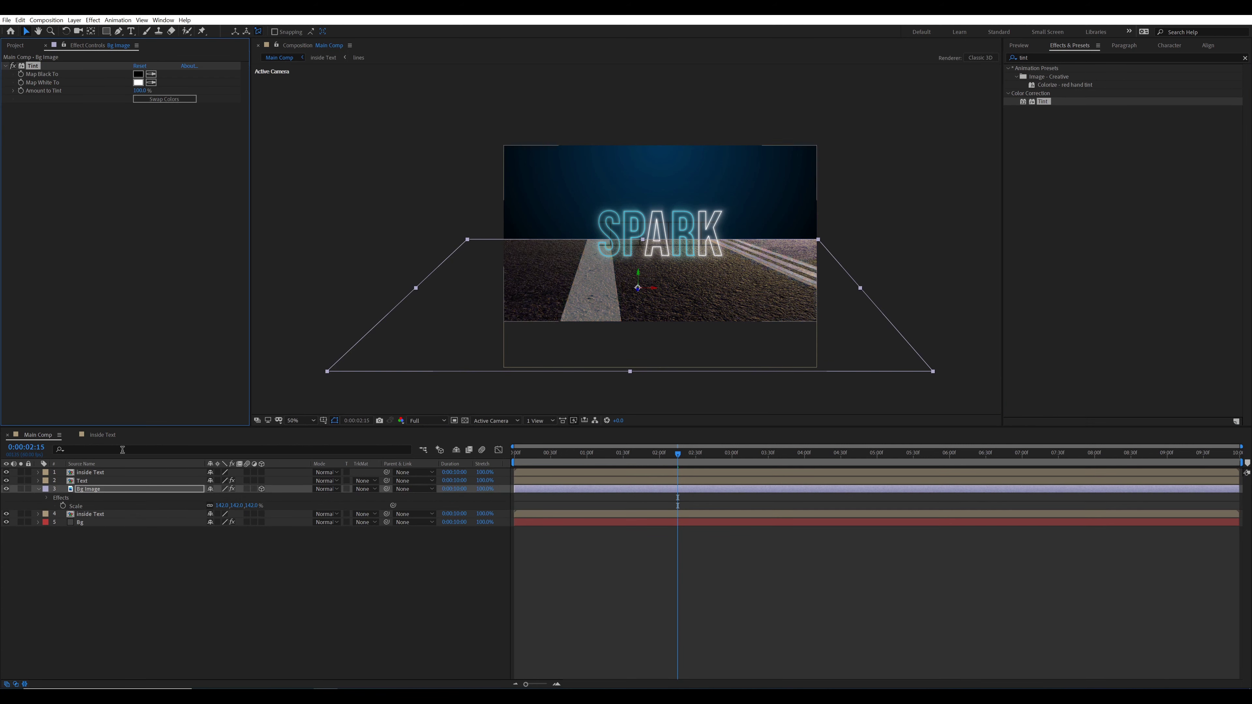
click(1084, 57)
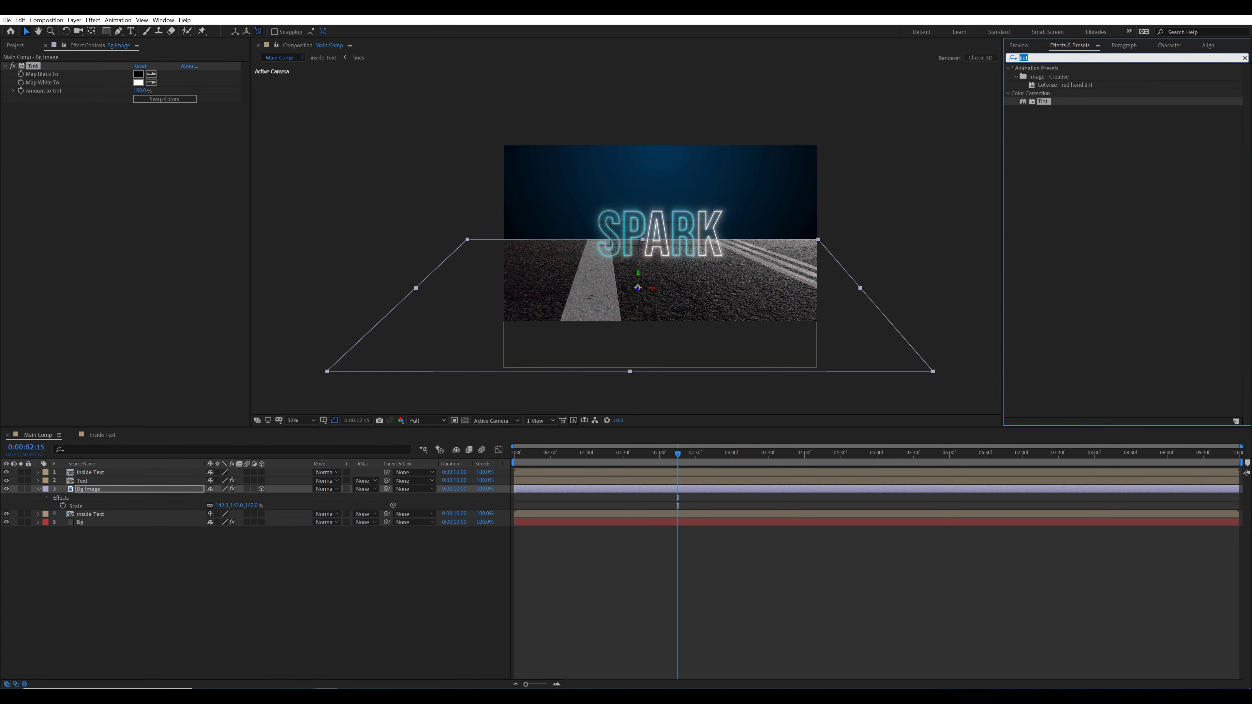
text(curve)
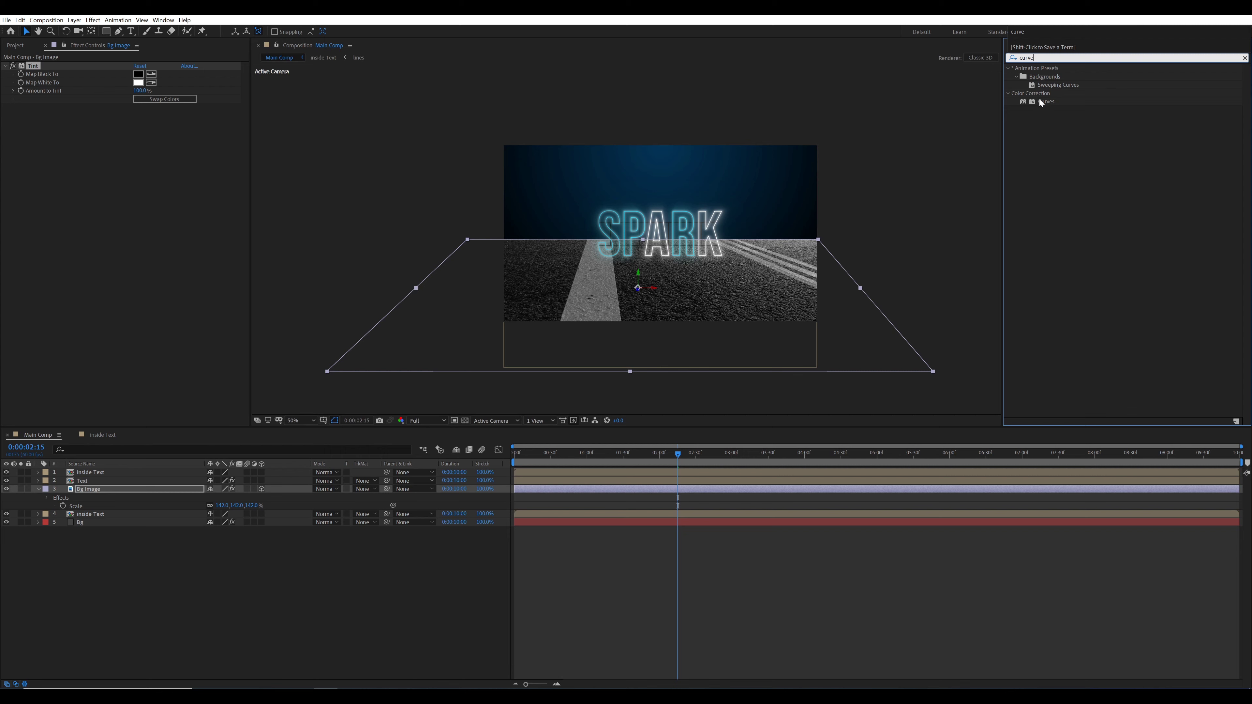
drag(1042, 102, 112, 571)
drag(106, 529, 106, 491)
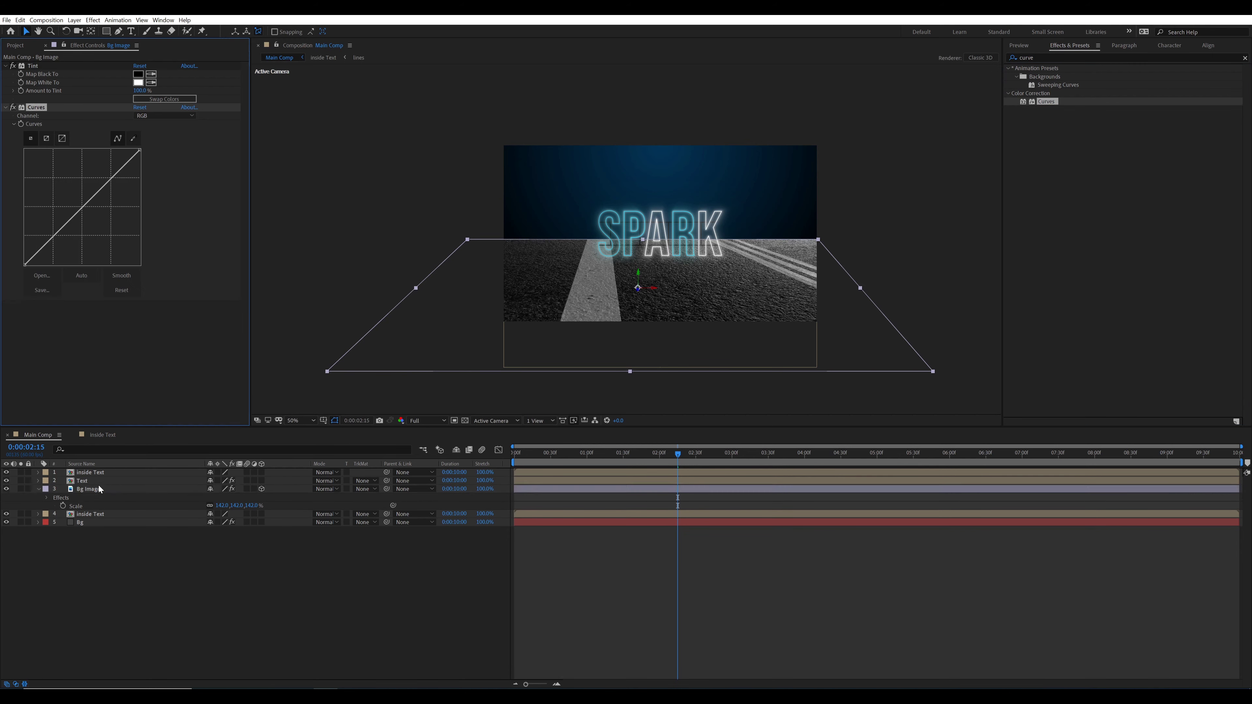
Step: Raise the Bg Image's RGB curve steeply to brighten the road texture, and collapse the layer's properties
drag(80, 211, 57, 169)
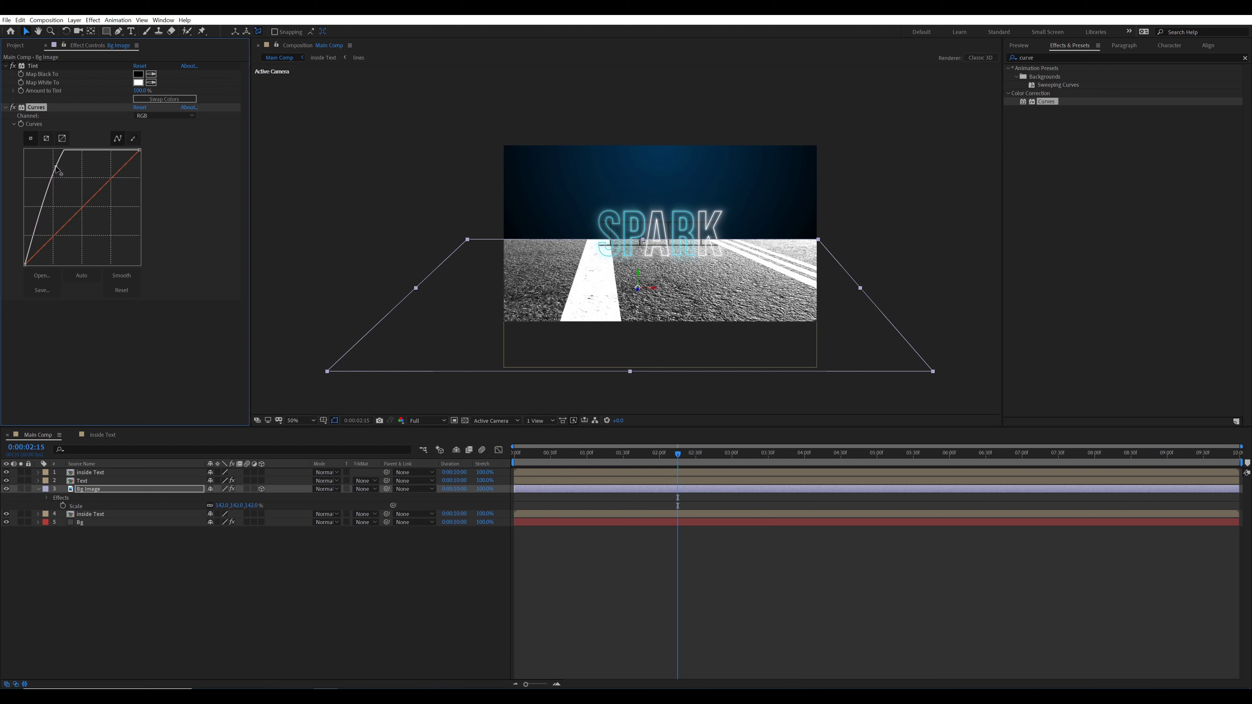
click(96, 602)
click(39, 490)
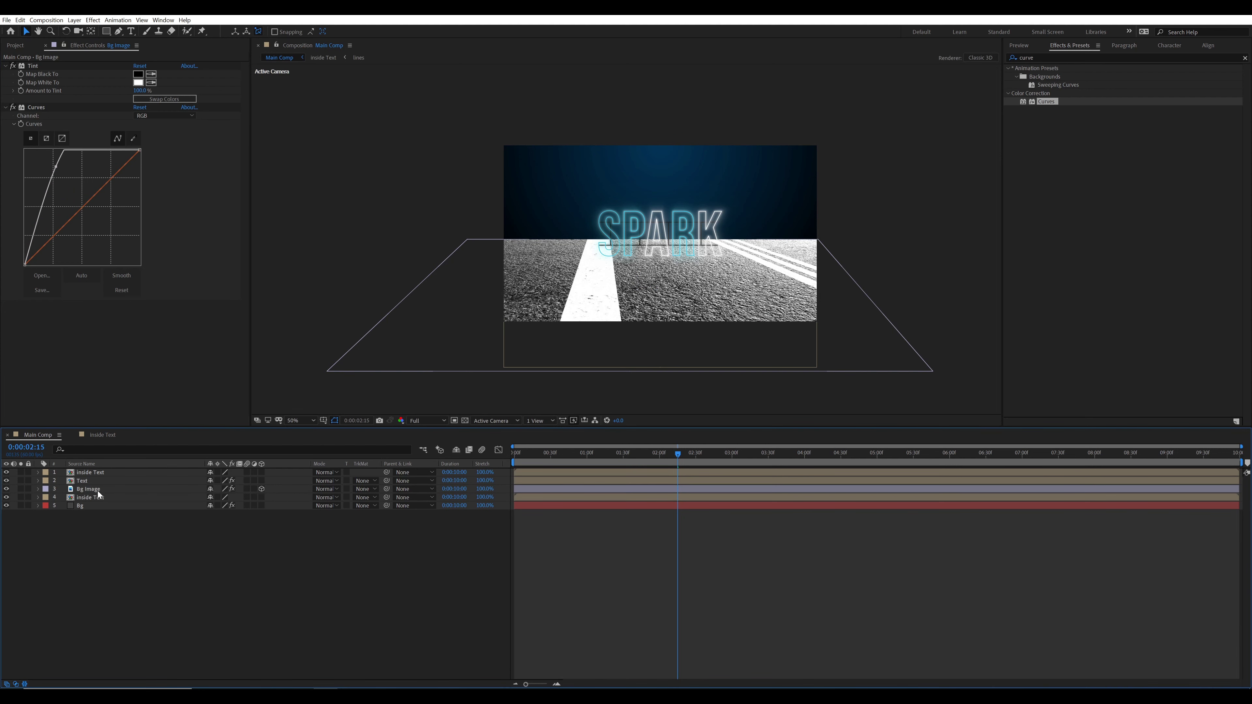
Step: Move the Bg Image layer below the flipped Inside Text layer and above Bg
click(97, 490)
click(100, 532)
drag(87, 491, 88, 501)
click(97, 514)
Step: Create an adjustment layer and place it between the Text layer and the flipped Inside Text layer
right_click(235, 566)
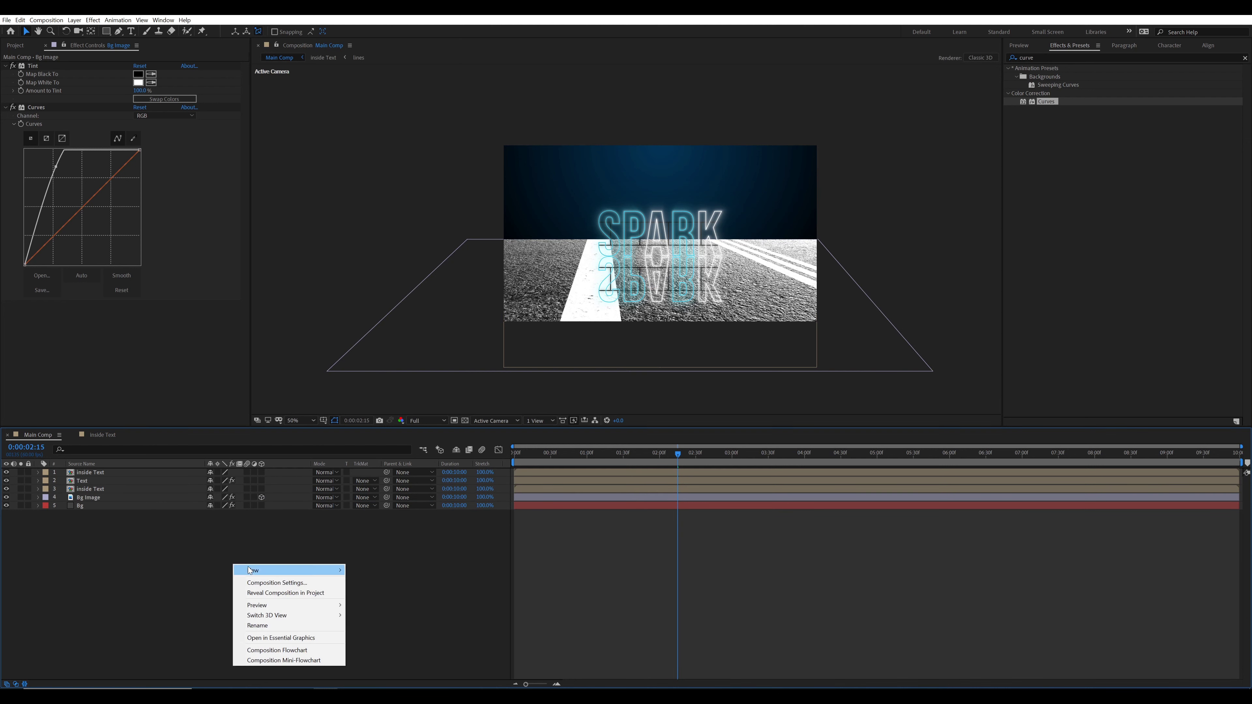
mouse_move(249, 571)
click(387, 644)
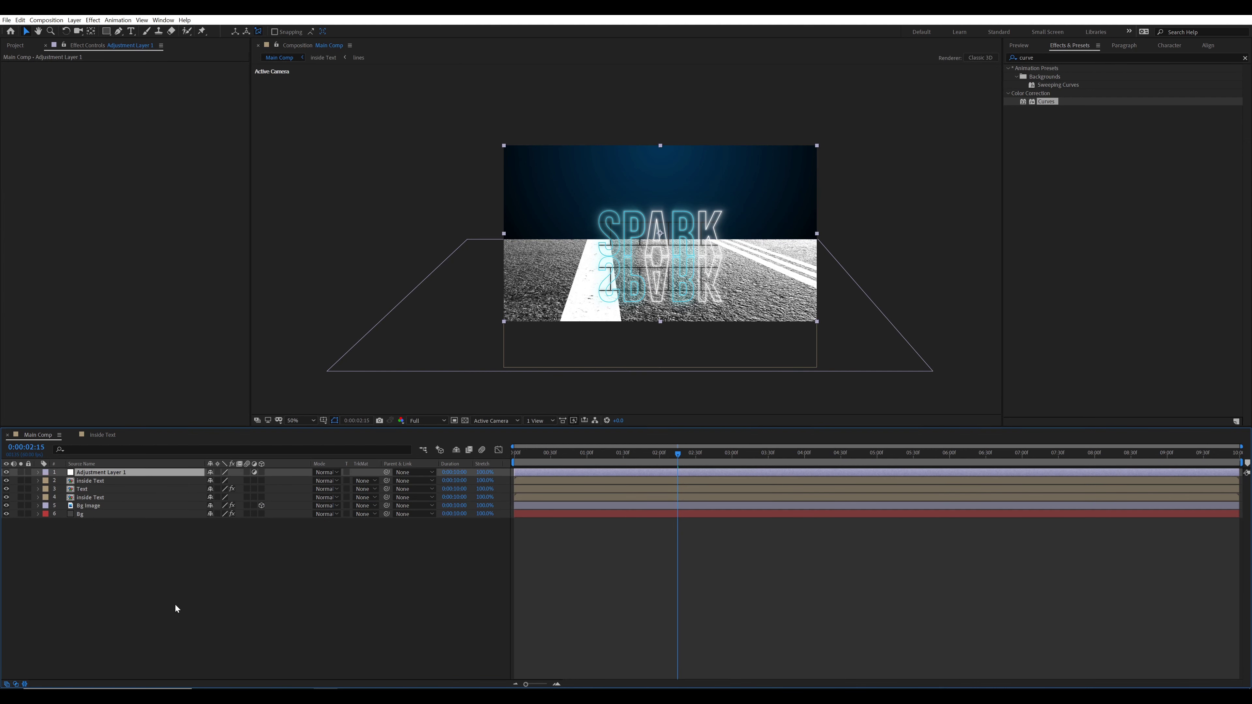
drag(116, 473, 113, 491)
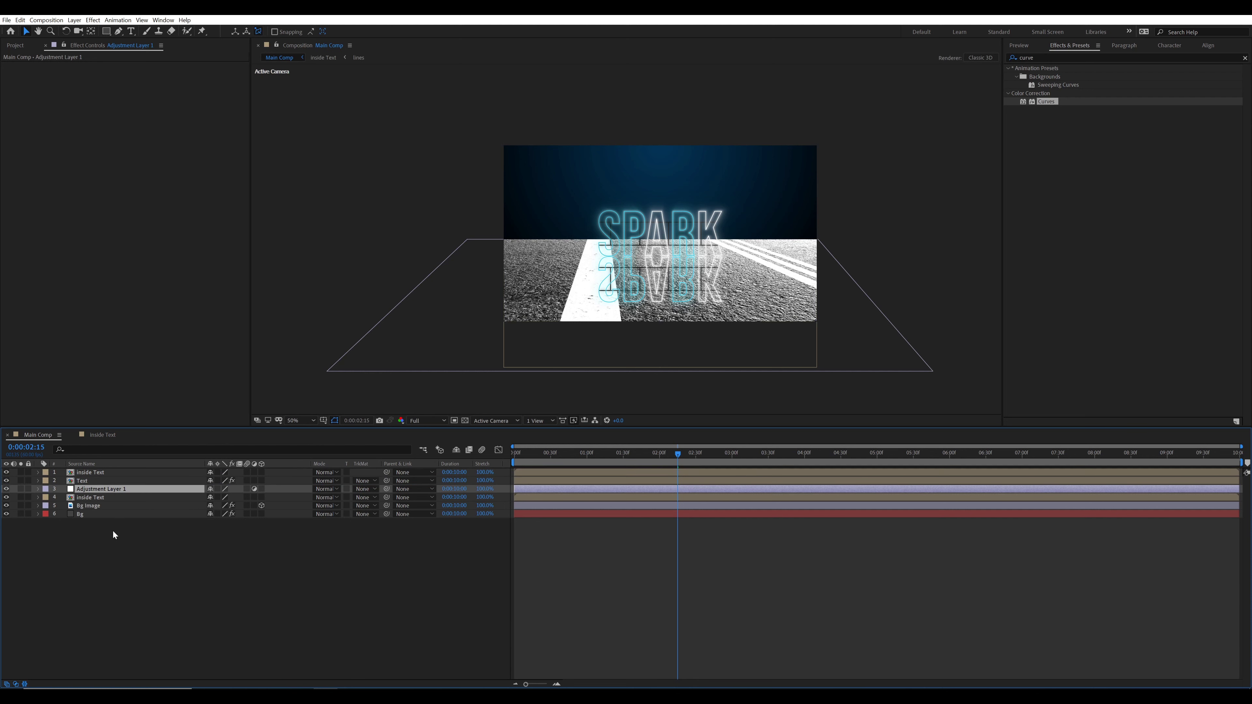
Step: Precompose the Bg Image layer into a new composition named "floor"
click(93, 508)
key(ctrl+shift+c)
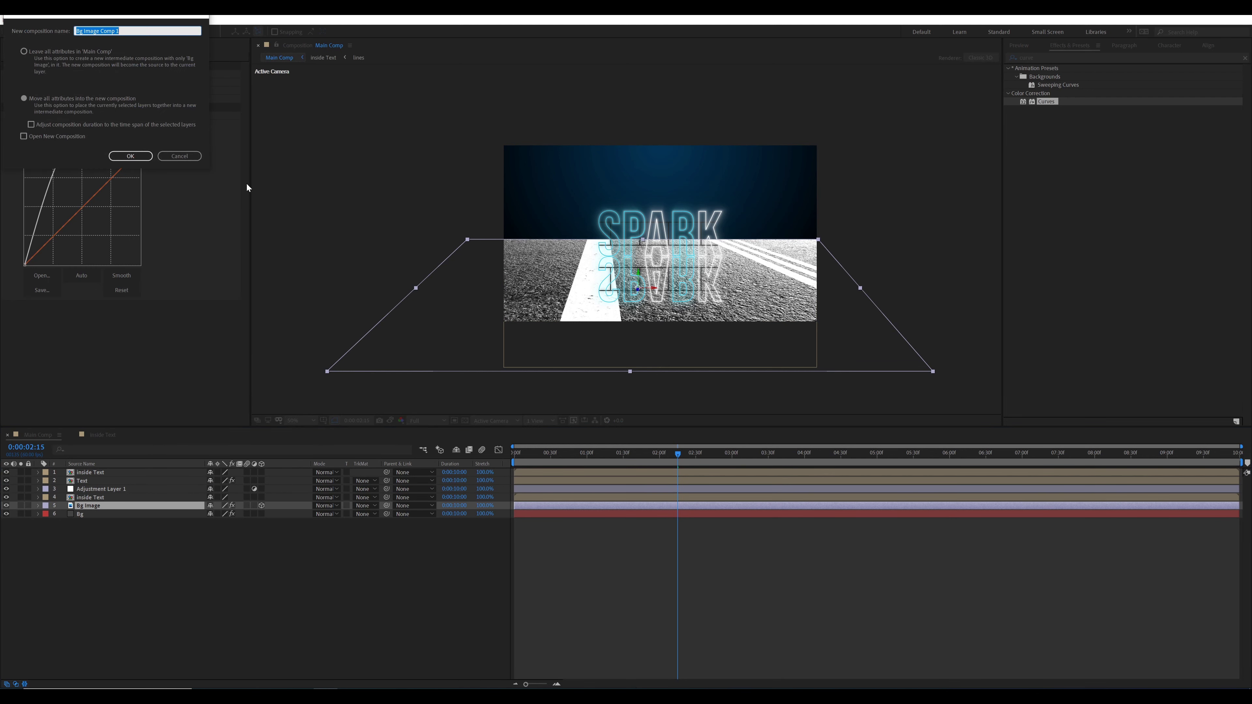
text(floor)
key(Return)
click(99, 578)
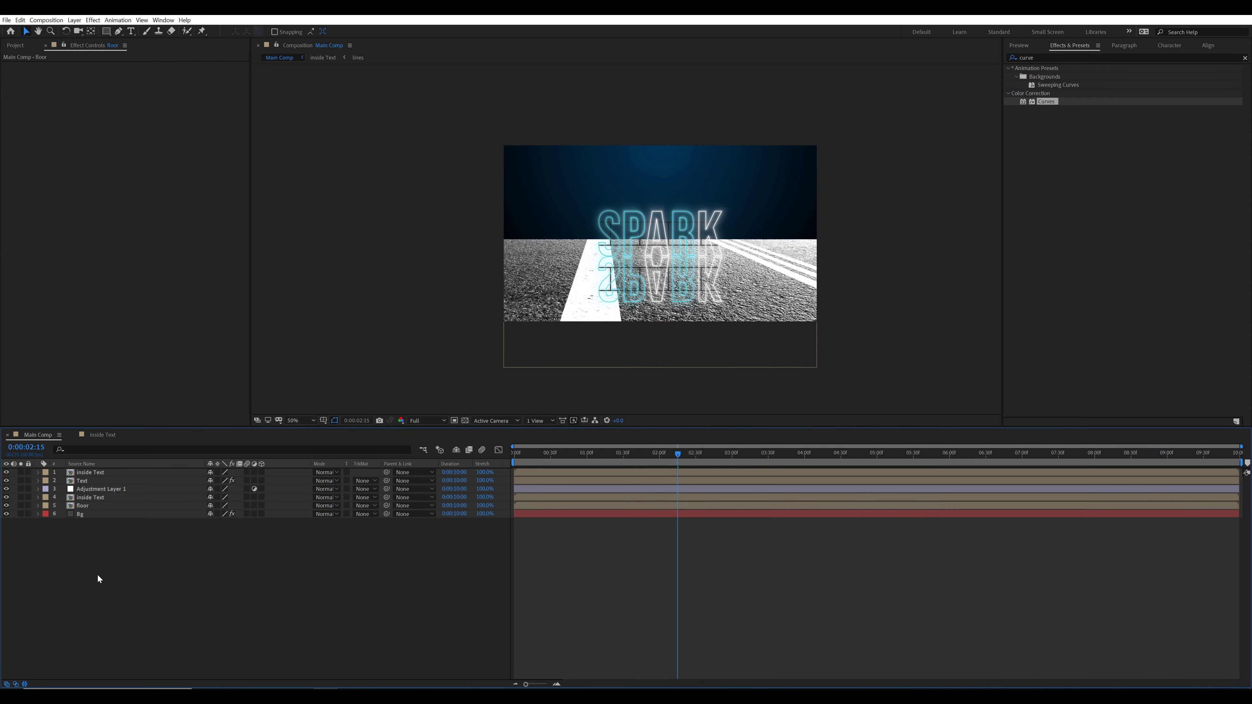
Step: Hide the floor layer and apply the Compound Blur effect to Adjustment Layer 1
click(6, 505)
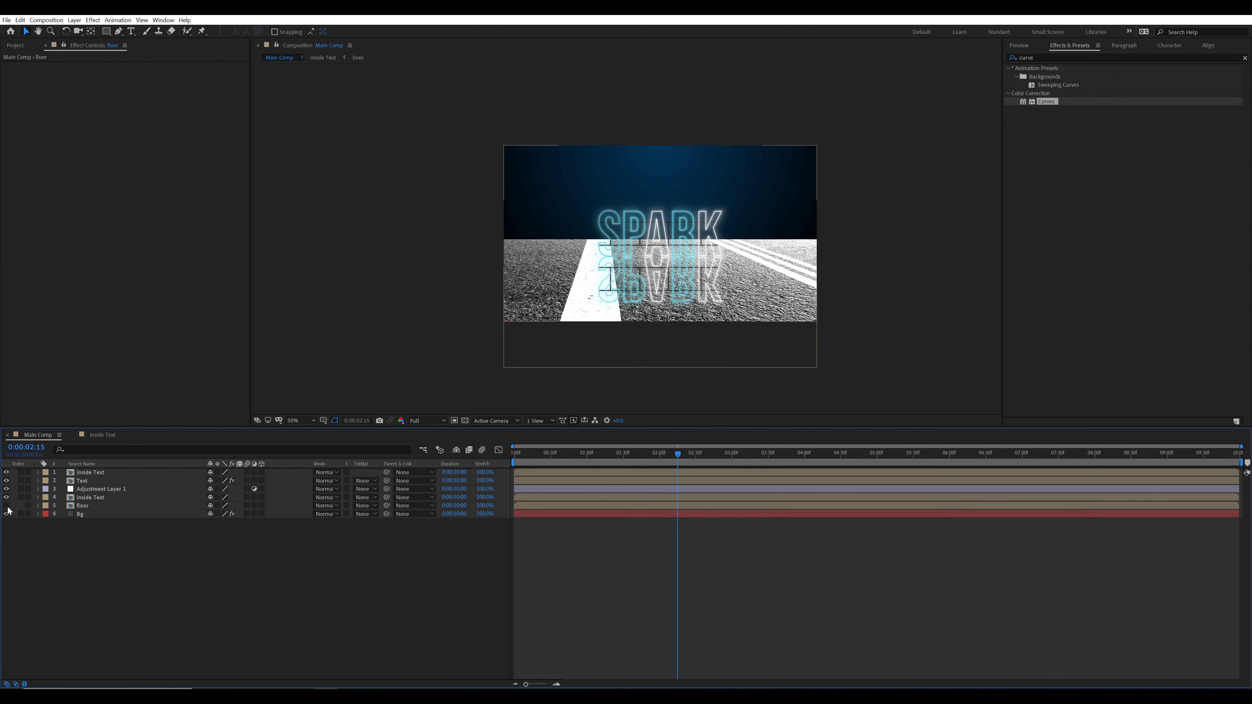
click(93, 490)
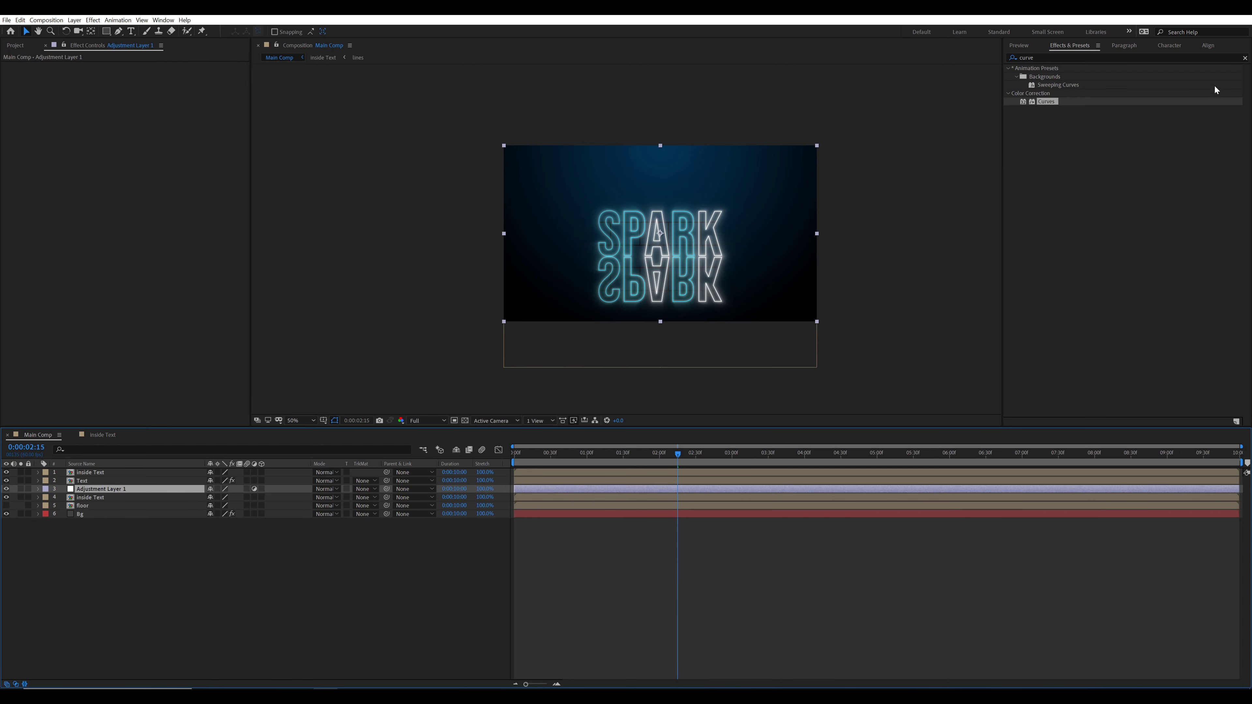
click(1071, 57)
text(blu)
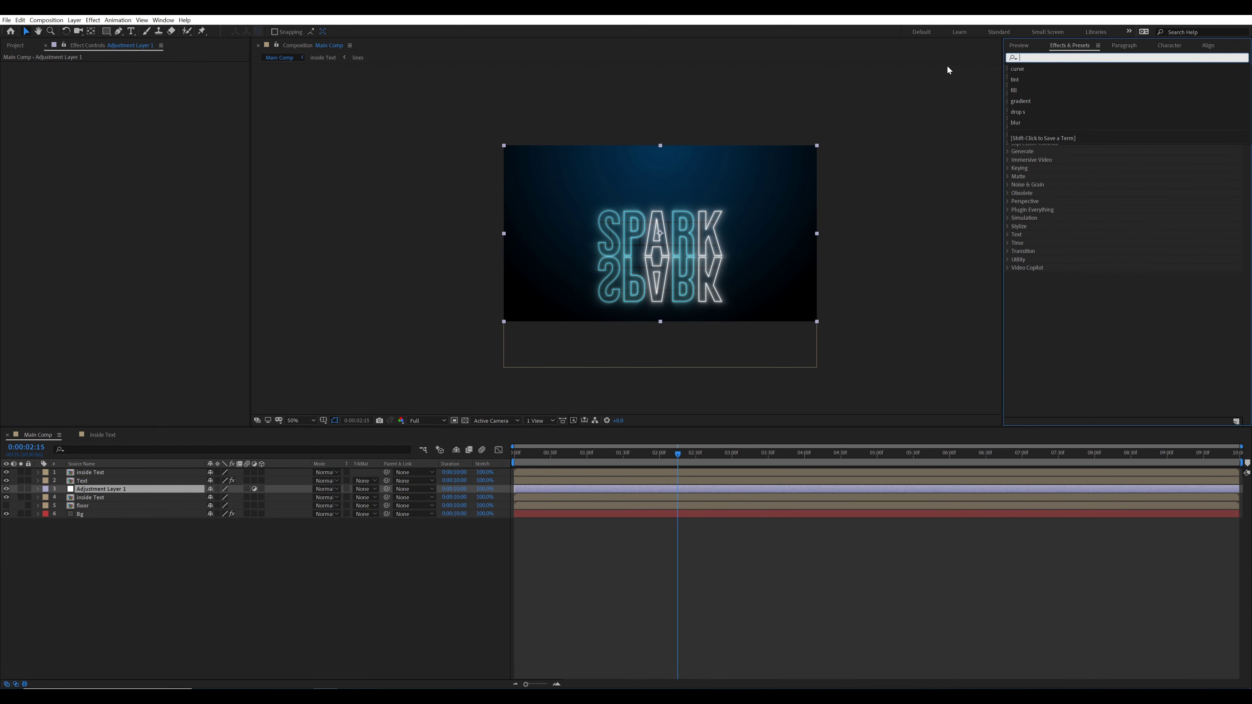
text(r)
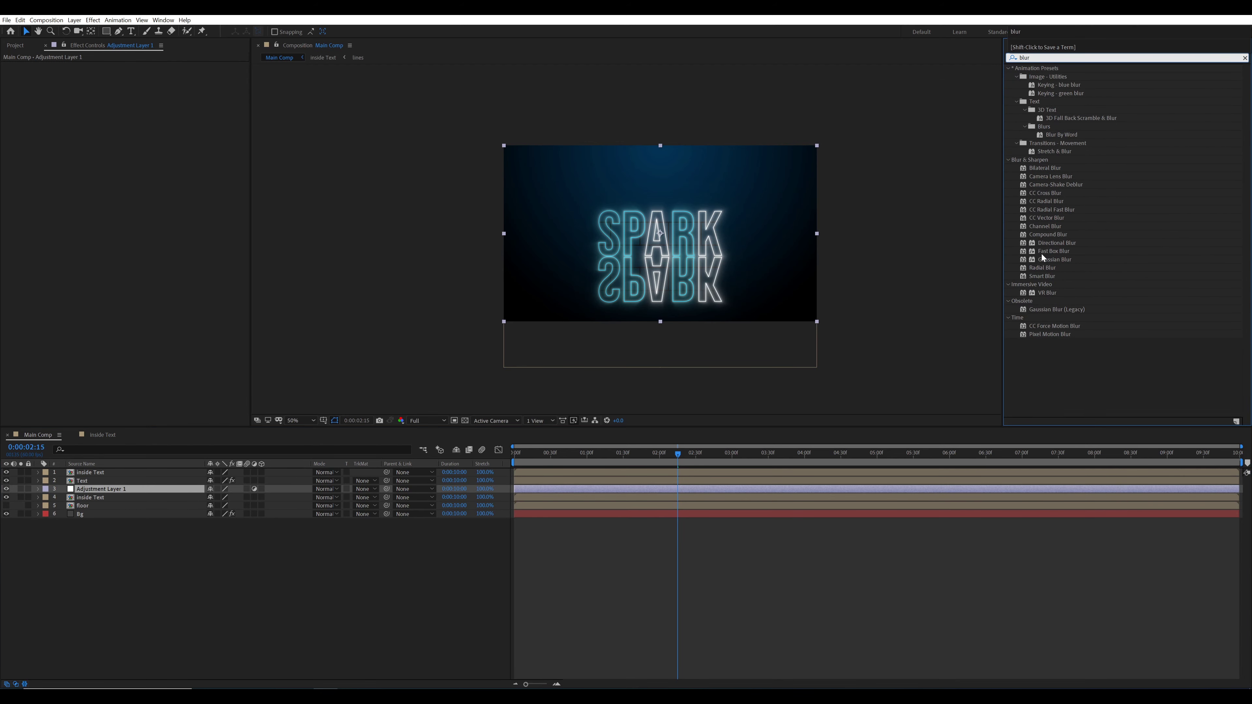
drag(1048, 235, 101, 490)
Step: Set the Compound Blur's blur layer to floor, raise its Maximum Blur to 40, and invert the blur
scroll(513, 315, up, 1)
click(159, 74)
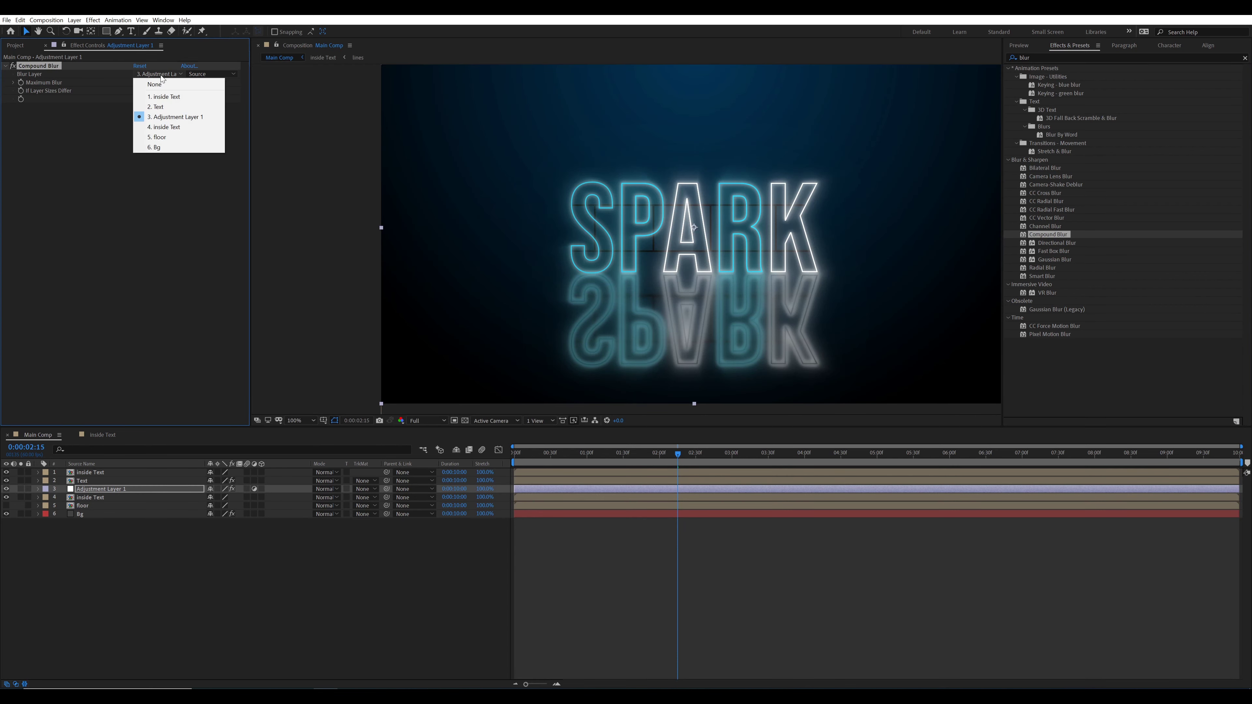
click(158, 137)
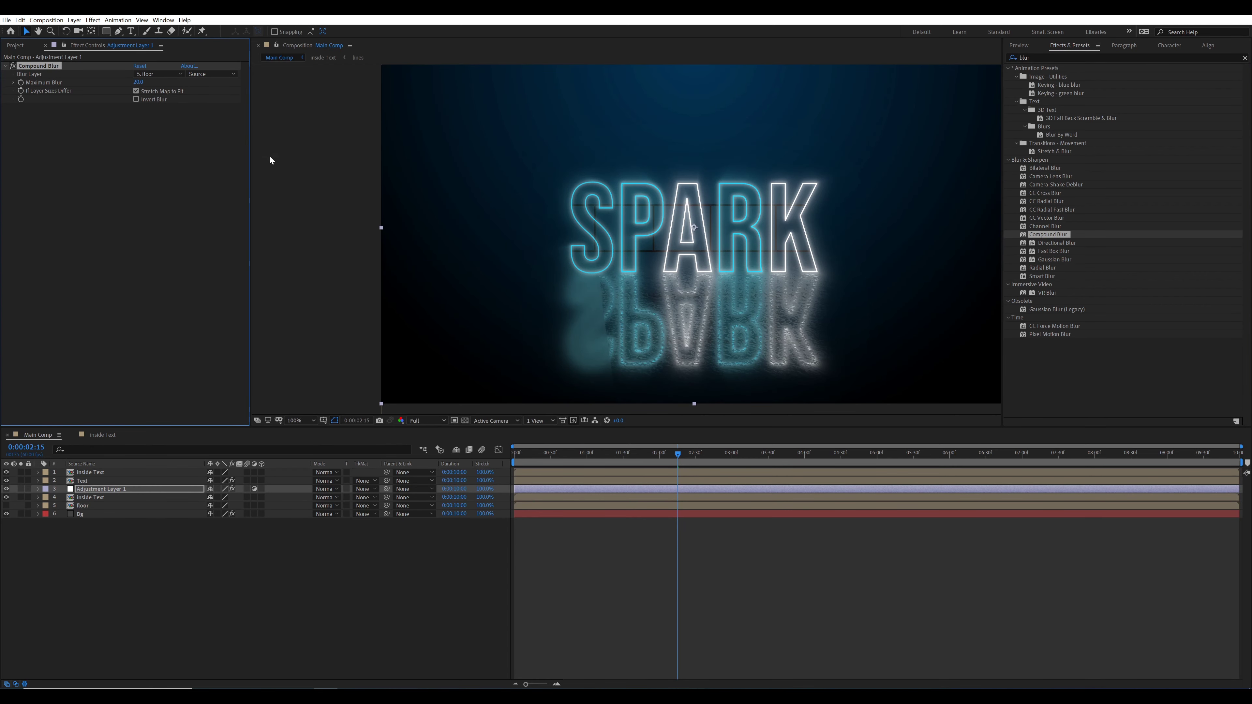
drag(139, 82, 142, 84)
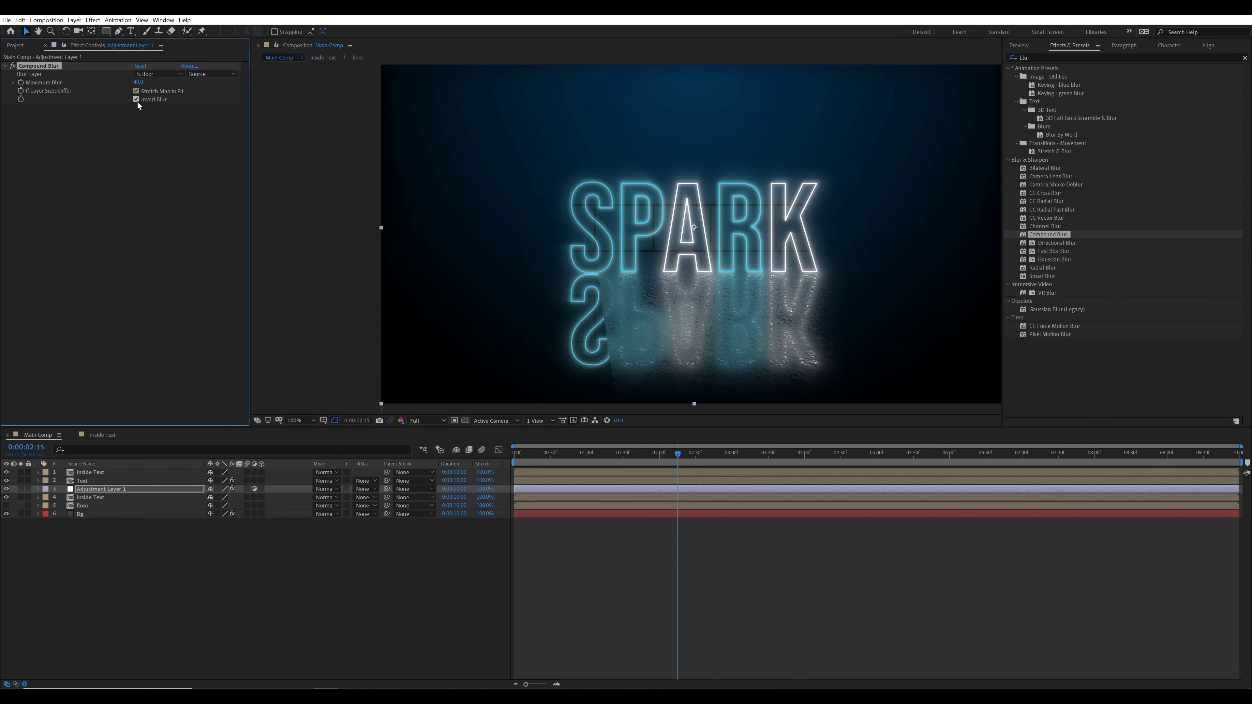
Step: In the floor composition, enlarge the road image and shift it so its white stripe moves toward the left edge, then return to Main Comp
click(91, 540)
double_click(94, 505)
scroll(409, 385, down, 4)
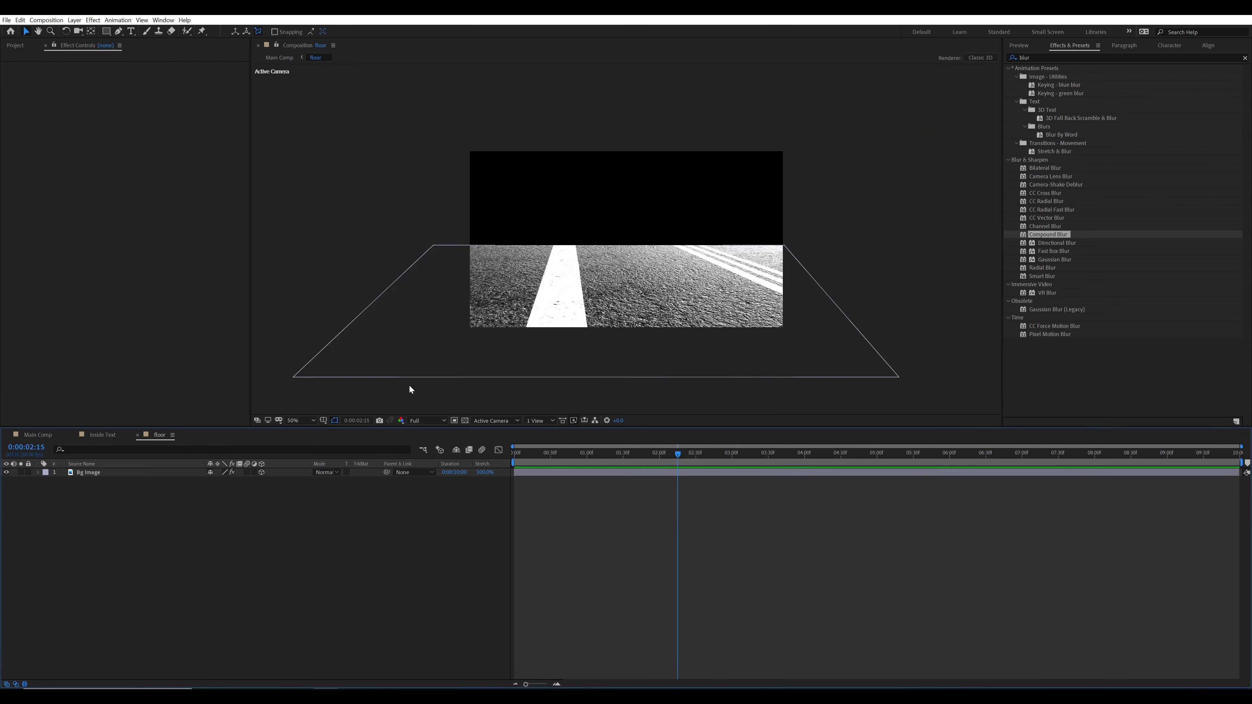
click(612, 264)
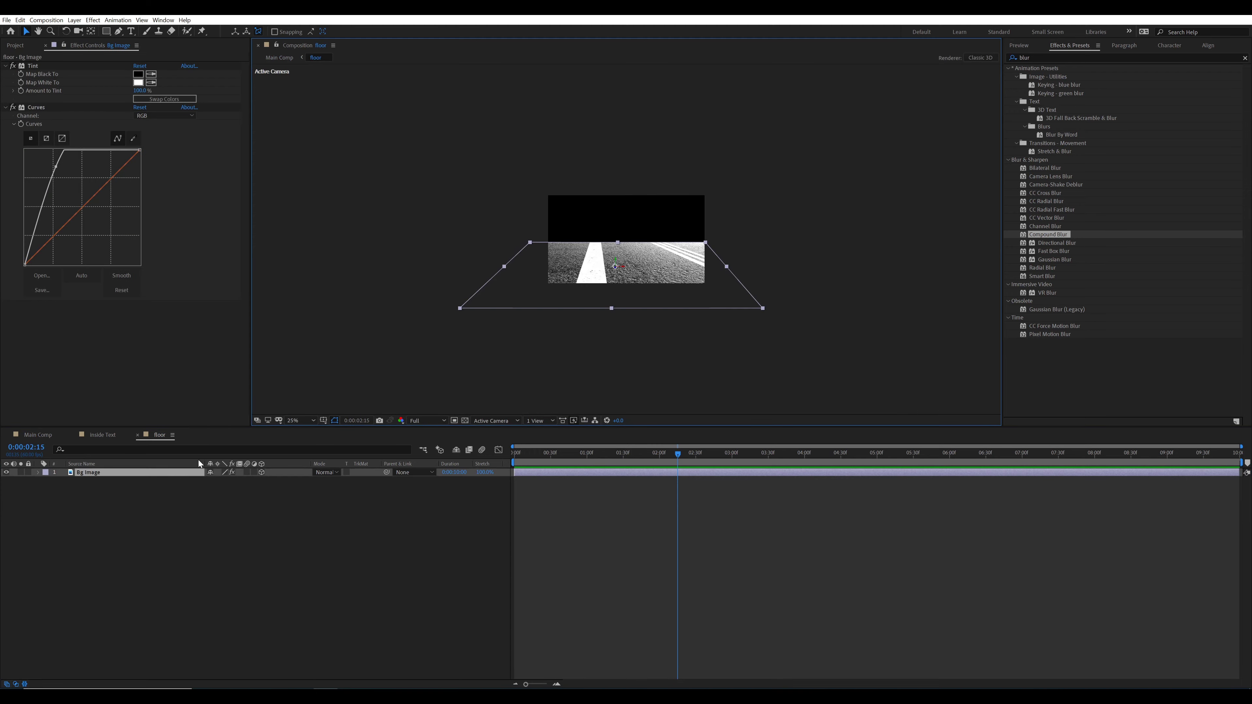
drag(233, 483, 256, 483)
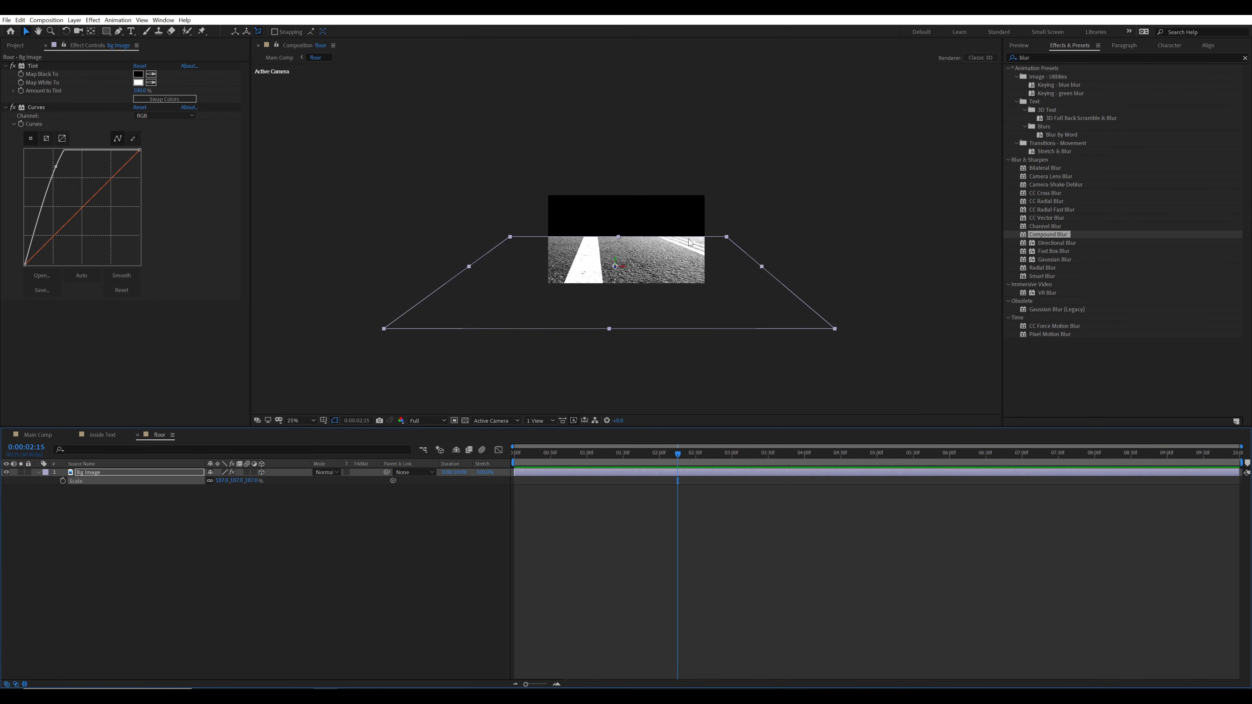
drag(676, 245, 658, 250)
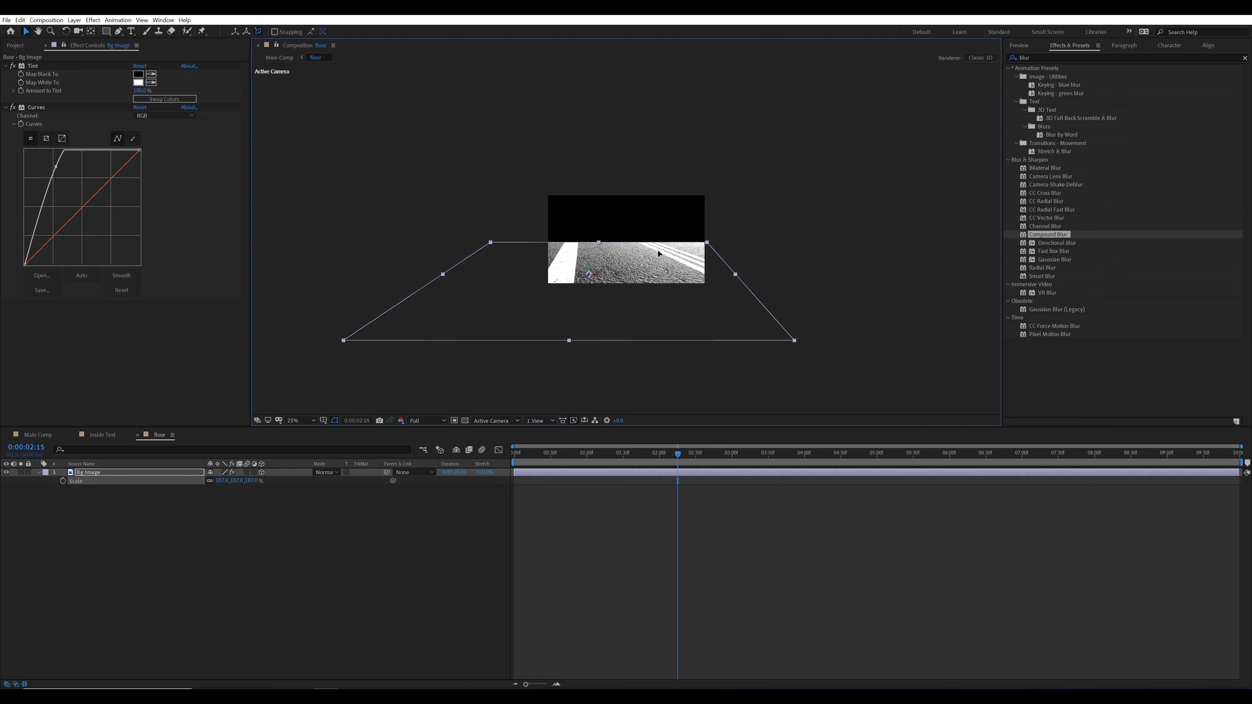
click(39, 436)
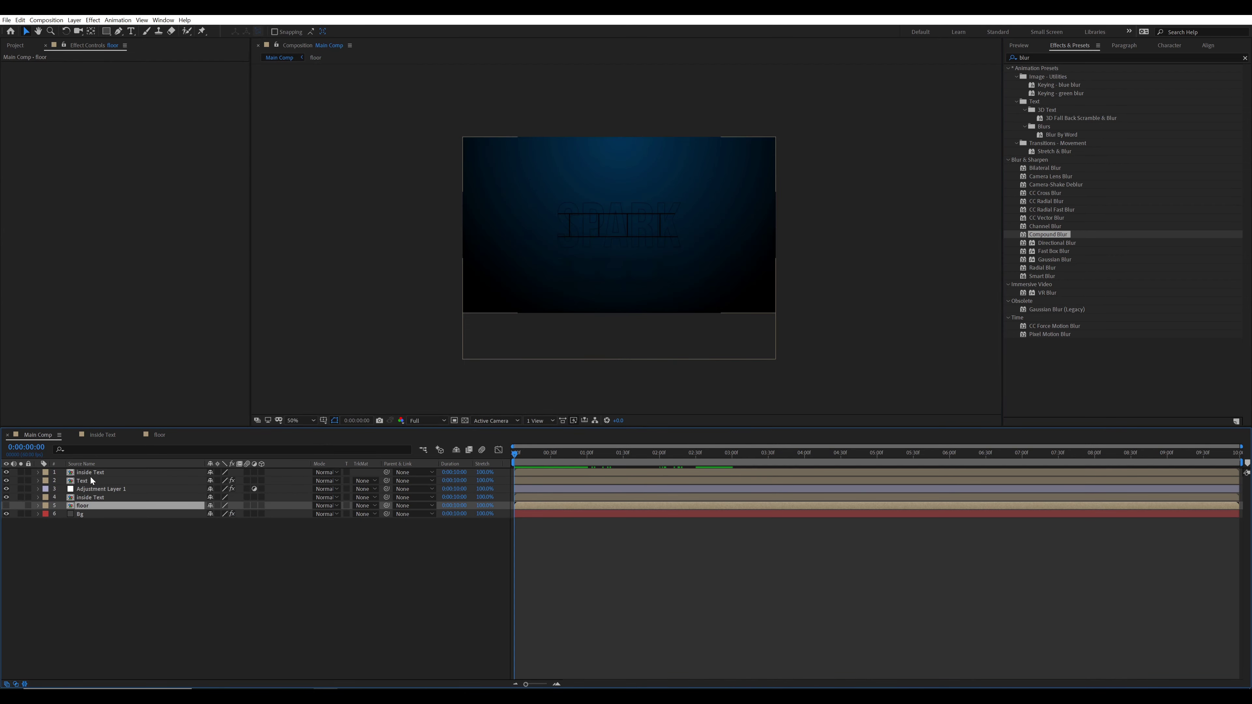
Step: Precompose all layers of Main Comp except Bg into a composition named "inside all element"
shift+click(91, 476)
key(ctrl+shift+c)
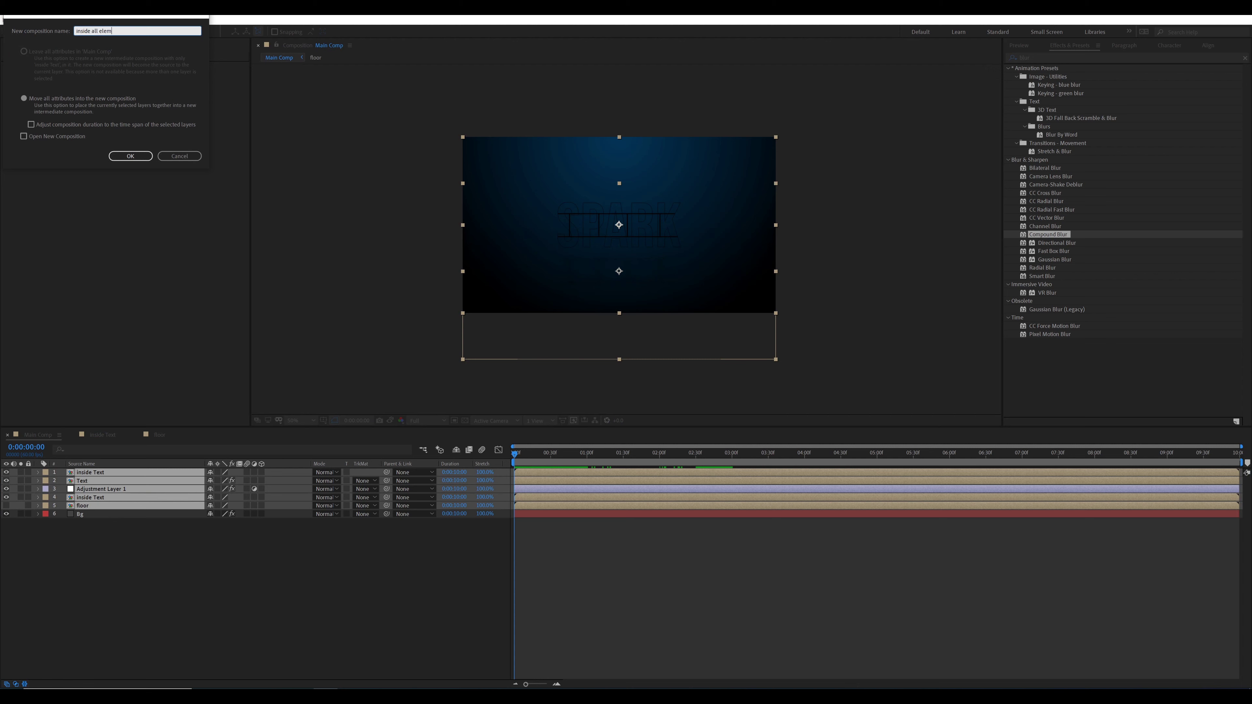
text(inside all element)
key(Return)
click(136, 522)
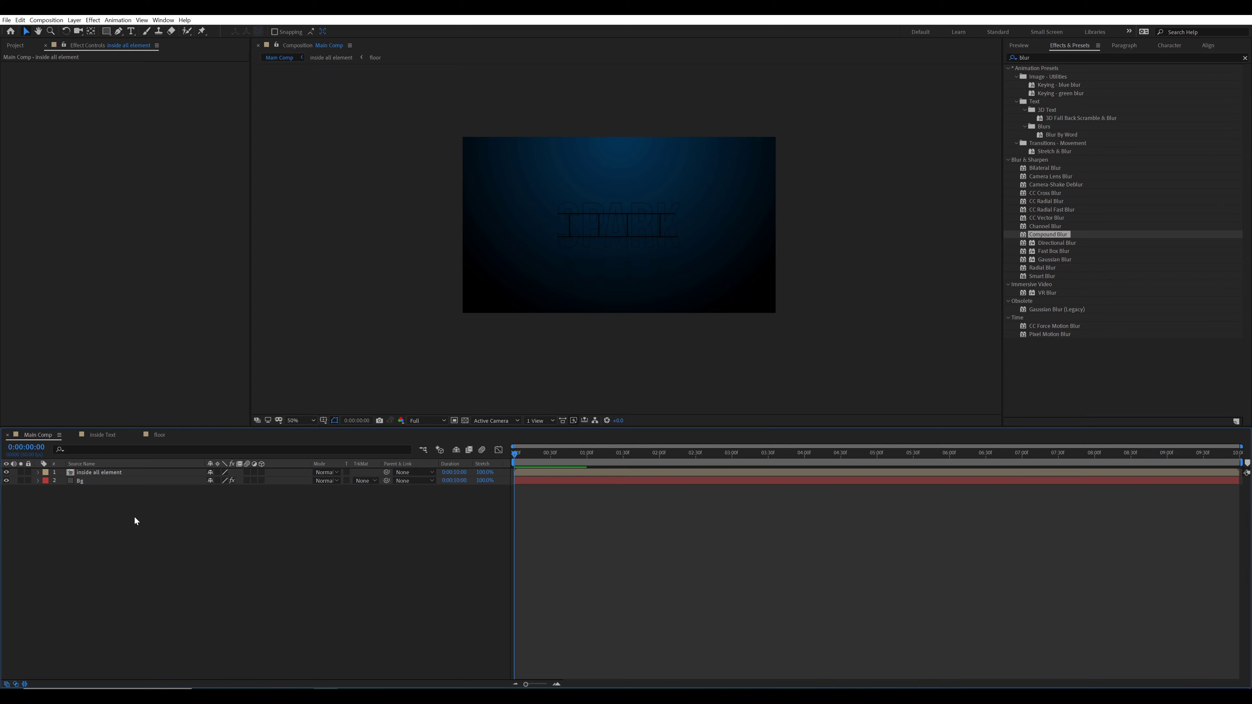
Step: Add a null object above the inside all element layer in Main Comp
right_click(109, 544)
mouse_move(130, 550)
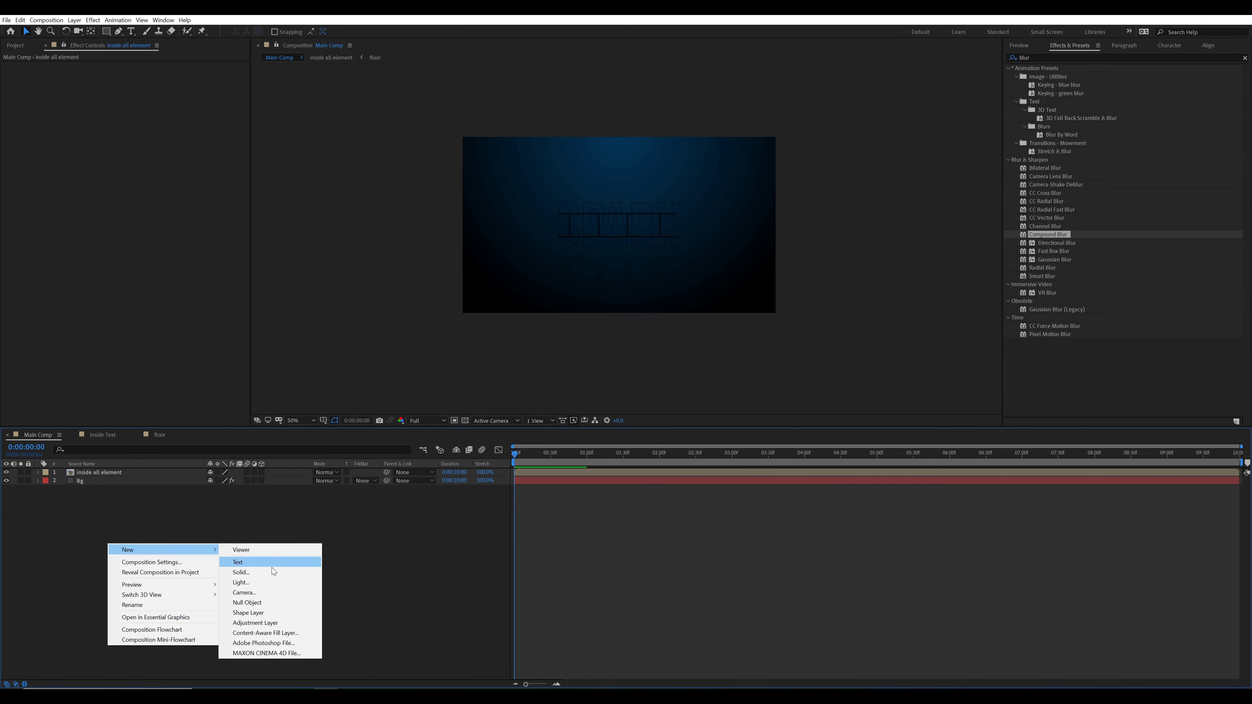
click(250, 603)
click(163, 548)
click(99, 474)
click(118, 518)
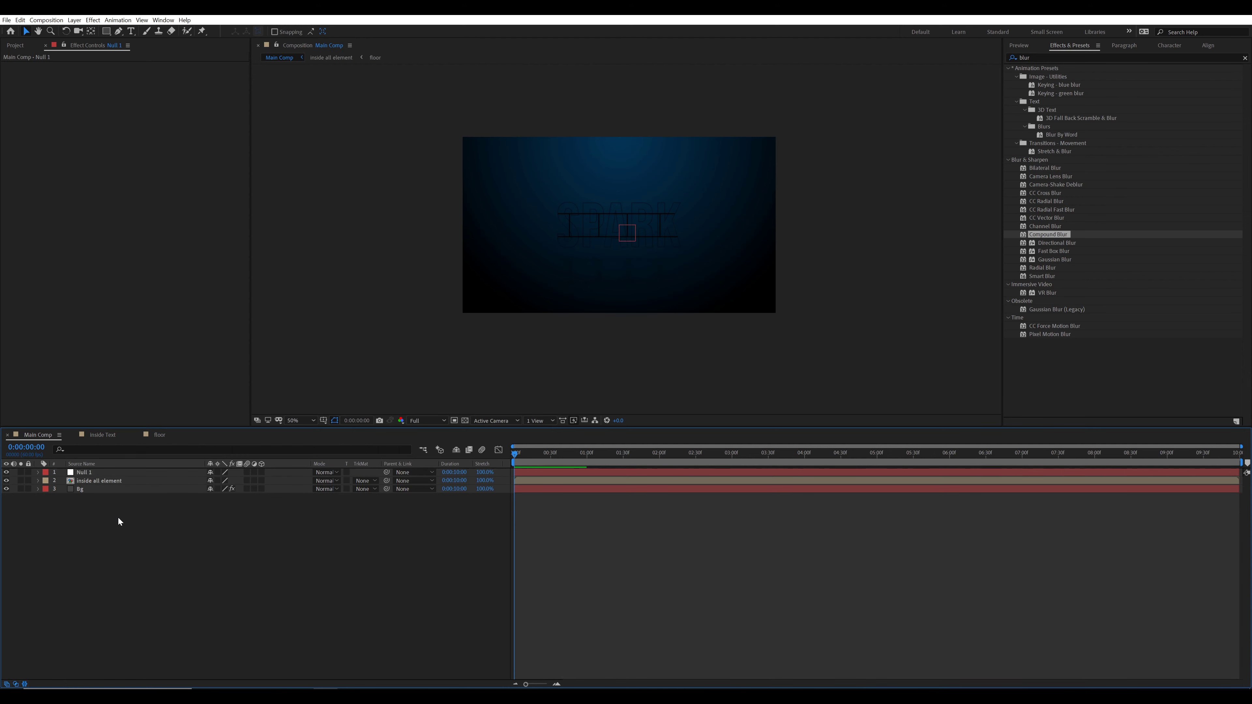
Step: Parent the inside all element layer to Null 1 and make both layers 3D
click(101, 474)
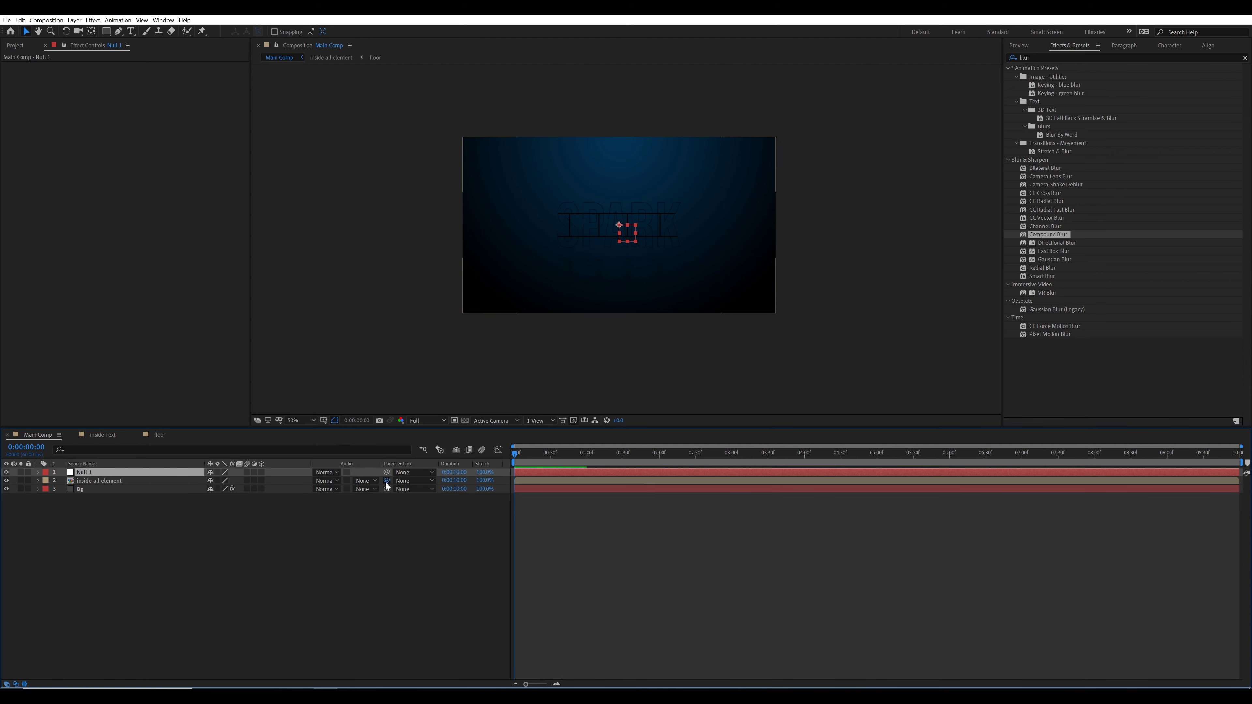
drag(386, 483, 111, 474)
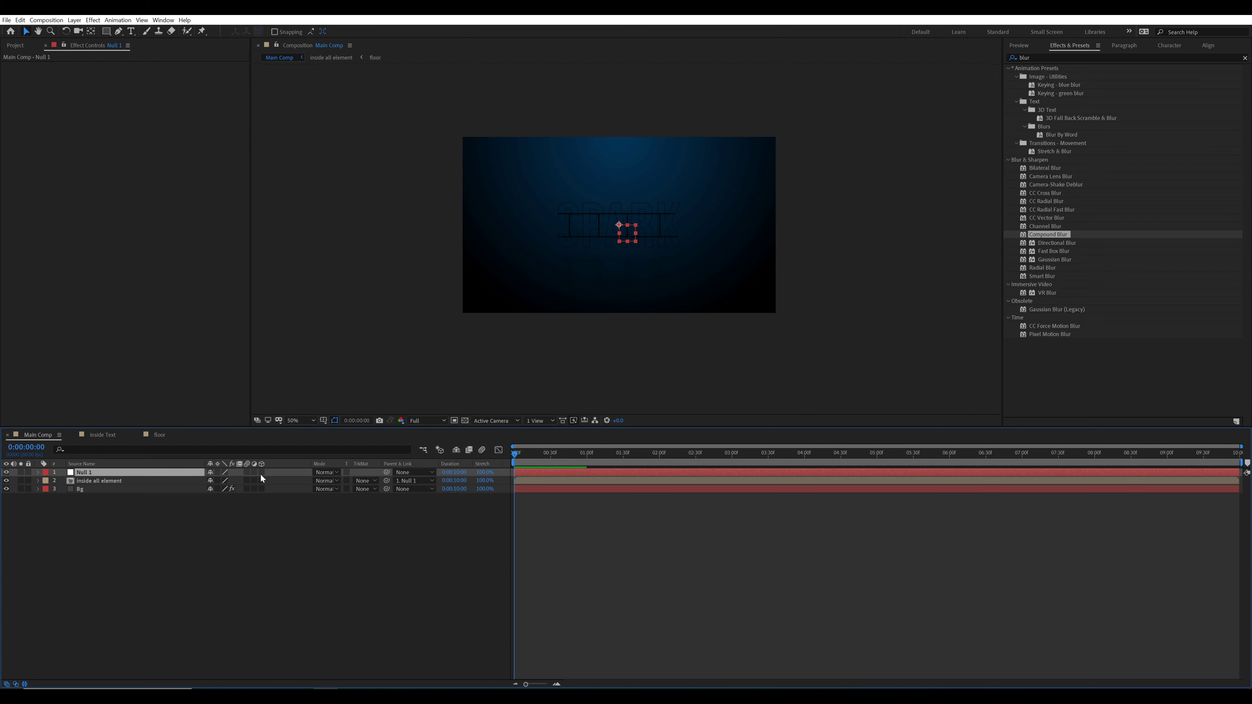
drag(262, 473, 262, 481)
Step: Set a Scale keyframe of 100% for Null 1 at 0:00:02:09
click(108, 474)
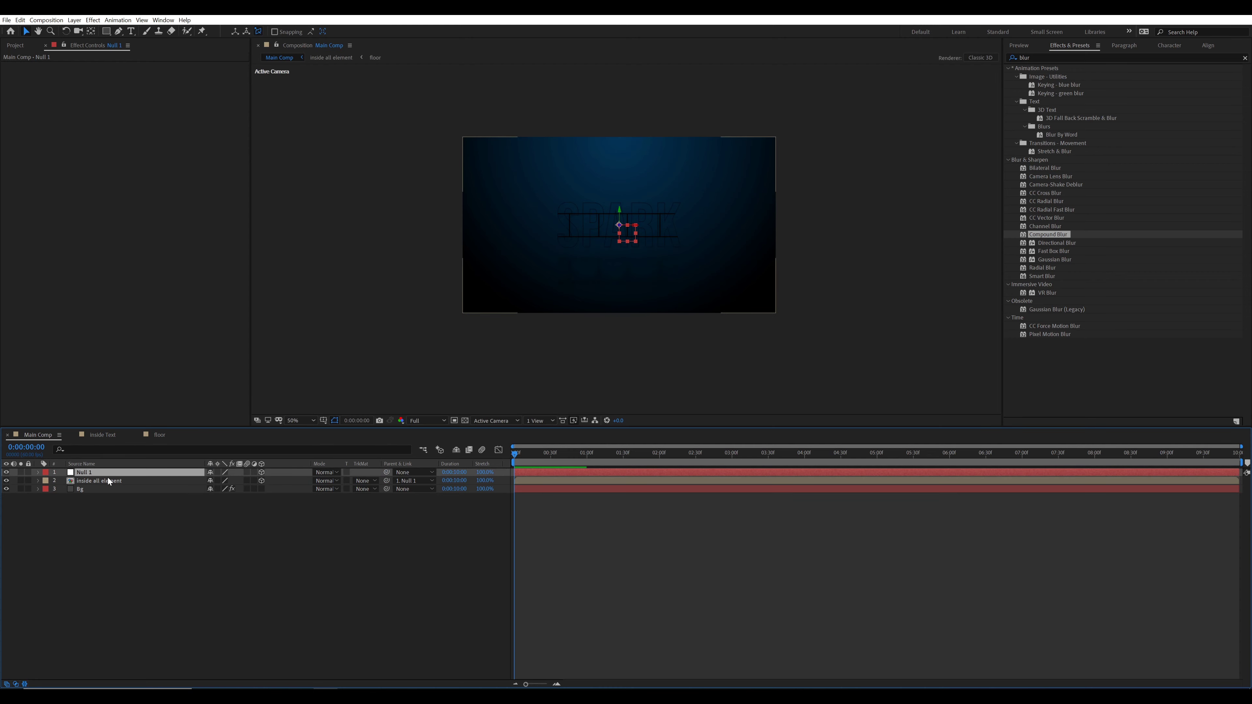
key(s)
drag(538, 459, 670, 458)
scroll(613, 287, up, 2)
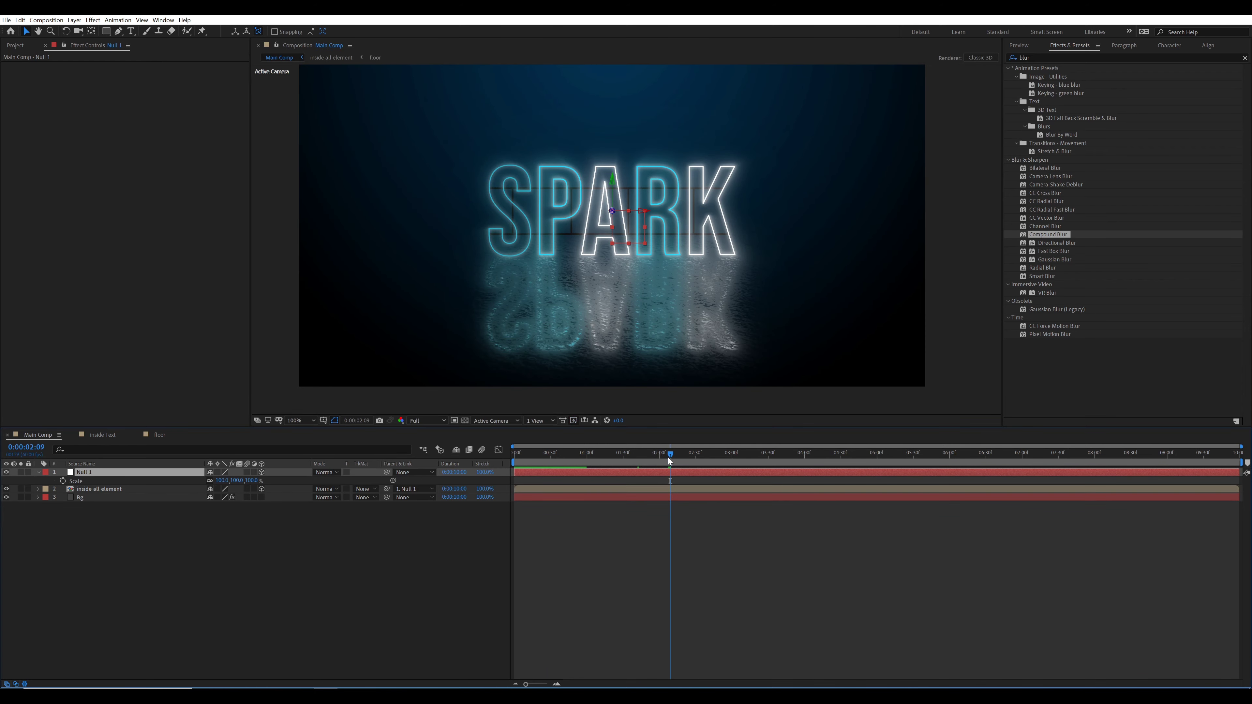
click(63, 482)
Step: Set Null 1's Scale to 60% at the start of the composition
drag(594, 461, 513, 460)
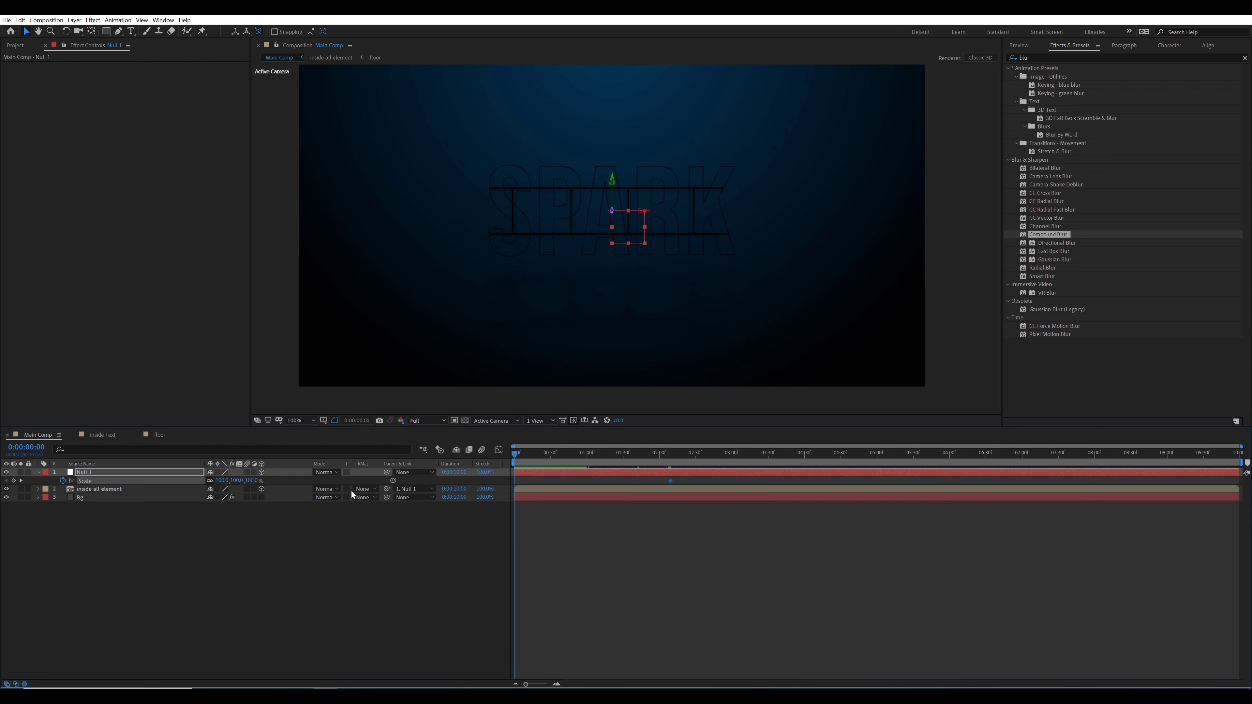
drag(231, 481, 208, 481)
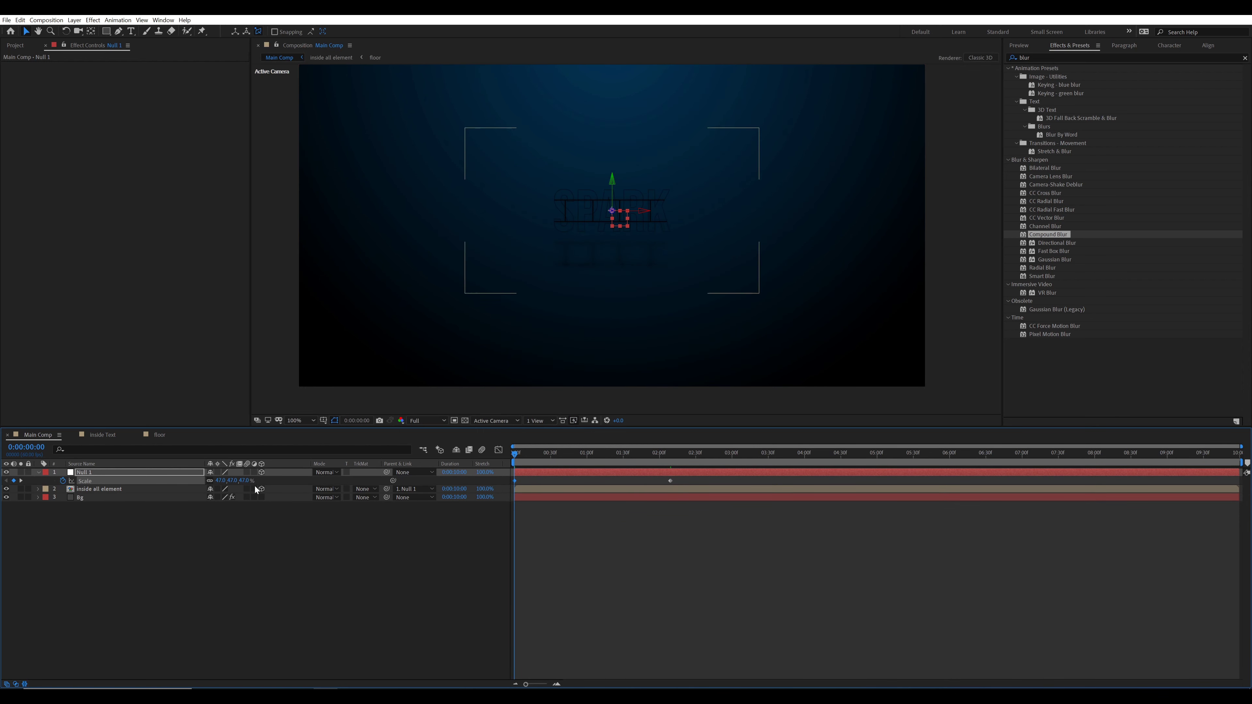
click(235, 481)
text(60)
key(Return)
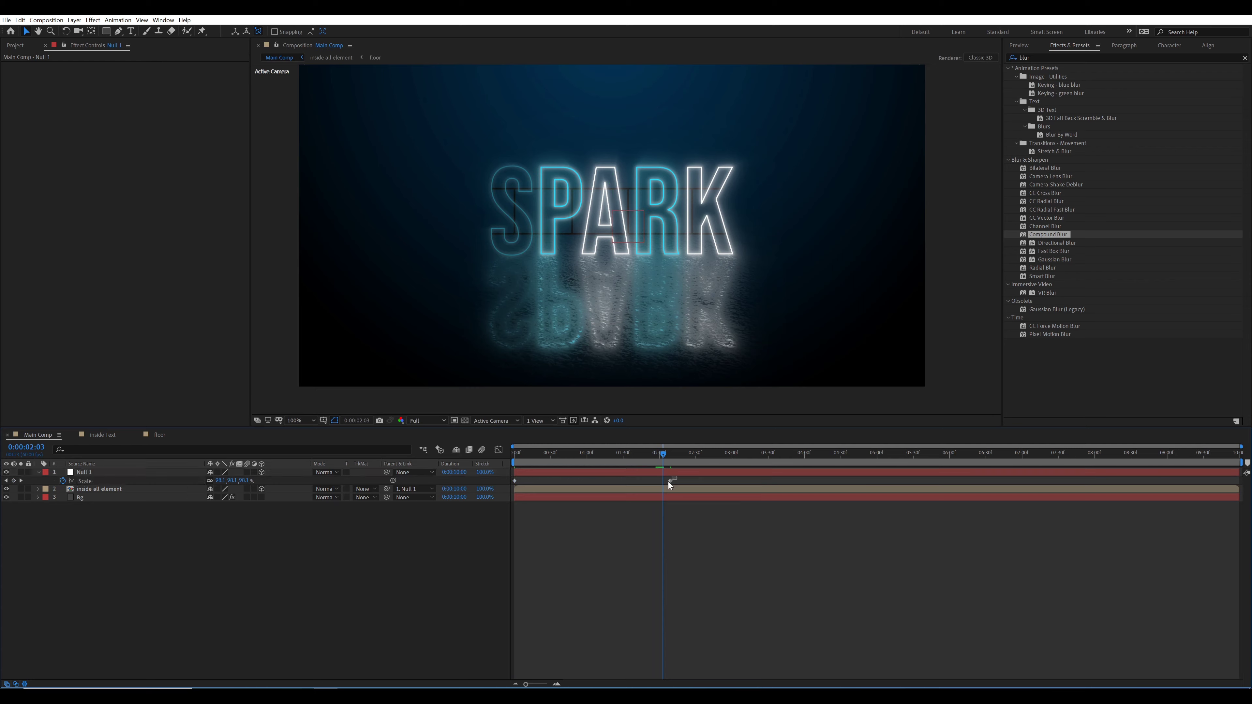
Step: Apply Easy Ease to Null 1's Scale keyframe at 0:00:02:09
right_click(670, 481)
mouse_move(713, 592)
click(802, 623)
Step: Add a Scale keyframe for Null 1 at the end of the composition, and check the animation on the timeline
drag(663, 455, 1243, 457)
click(239, 481)
text(1)
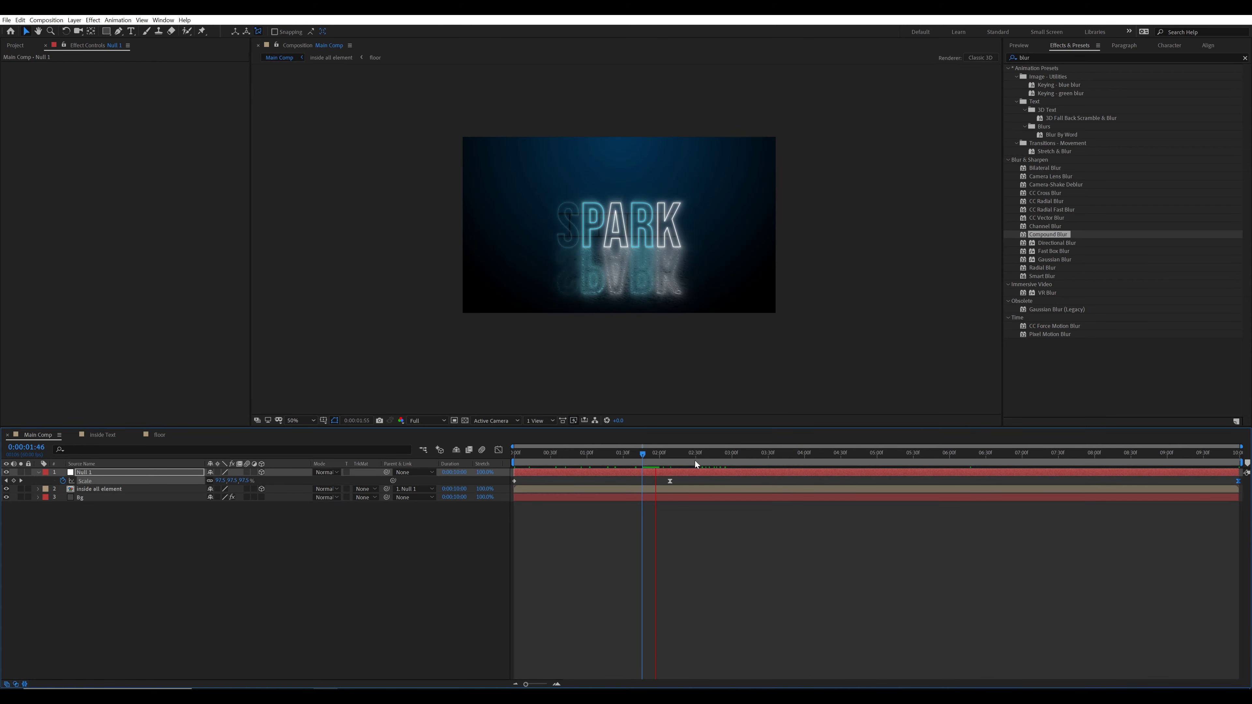
drag(694, 462, 541, 457)
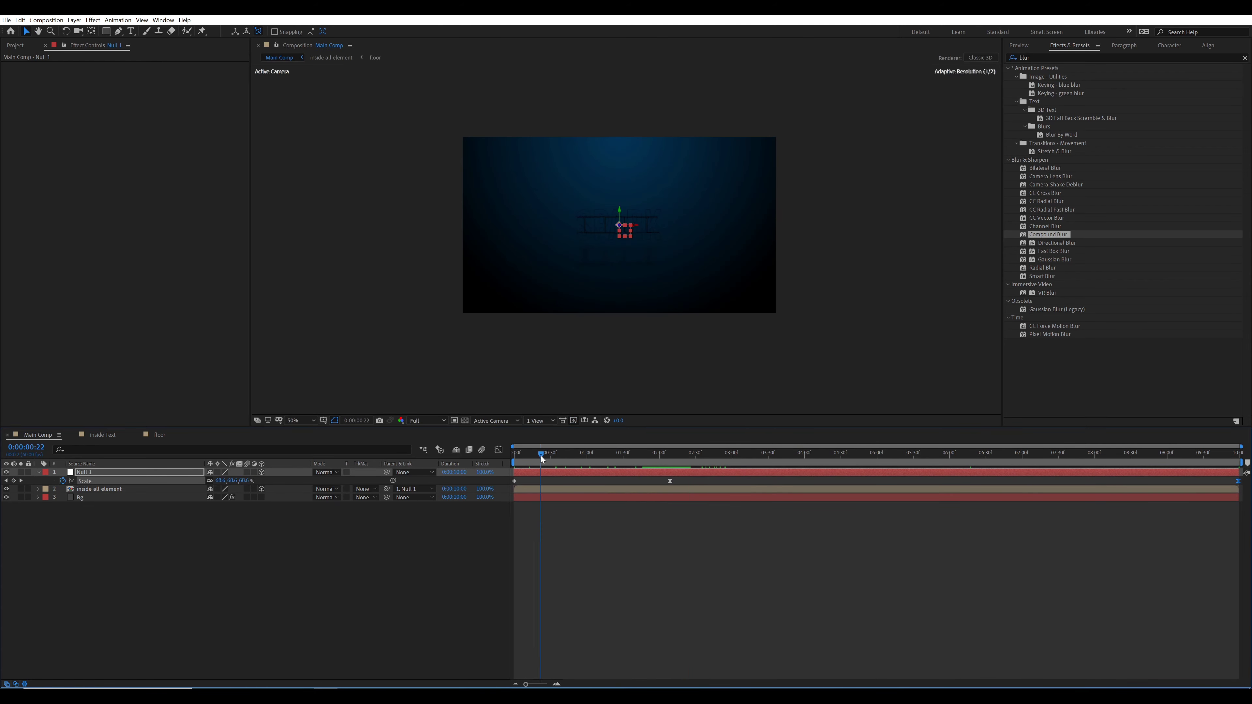
click(692, 453)
click(38, 473)
Step: Create an adjustment layer named "Camera lens Blur" and place it directly below Null 1
right_click(66, 523)
mouse_move(88, 531)
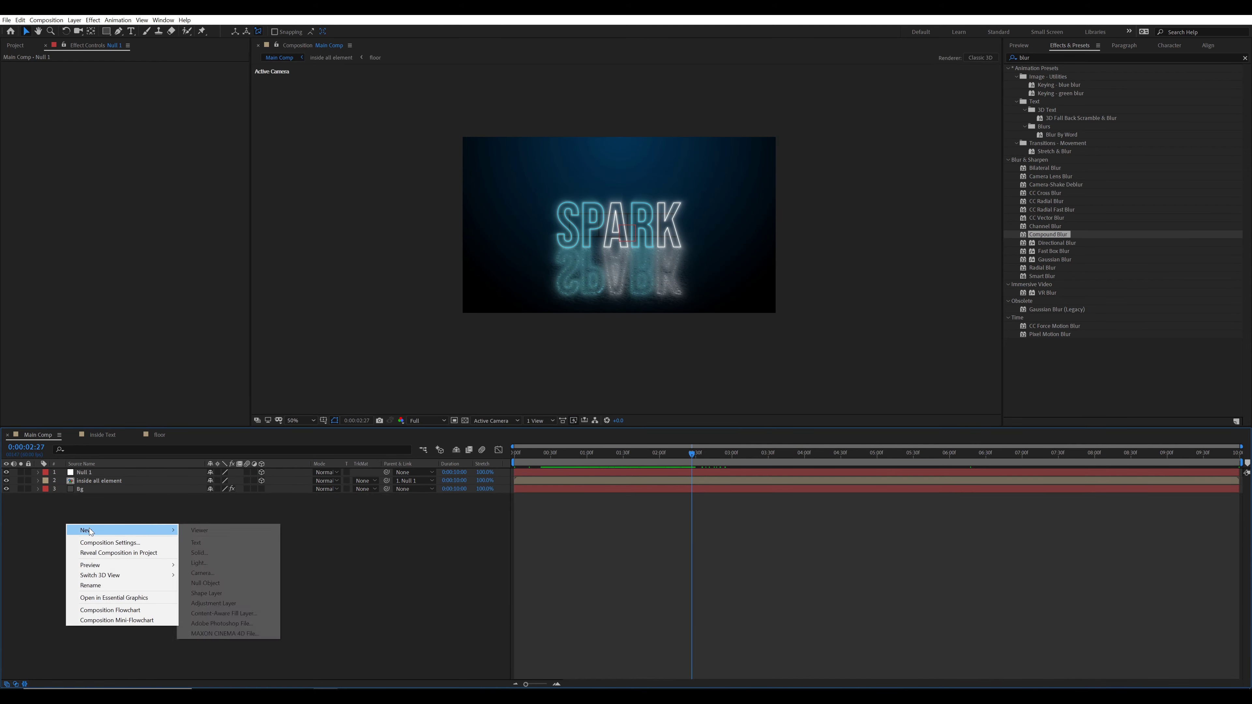
click(212, 603)
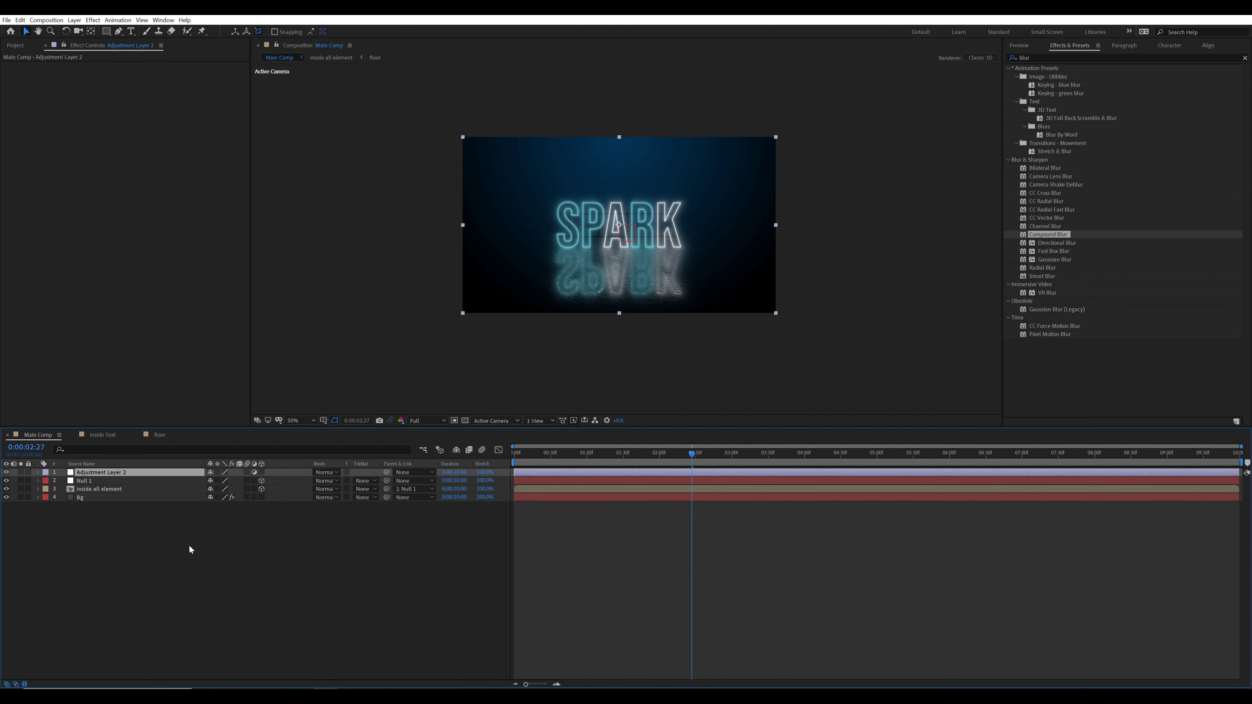
key(Return)
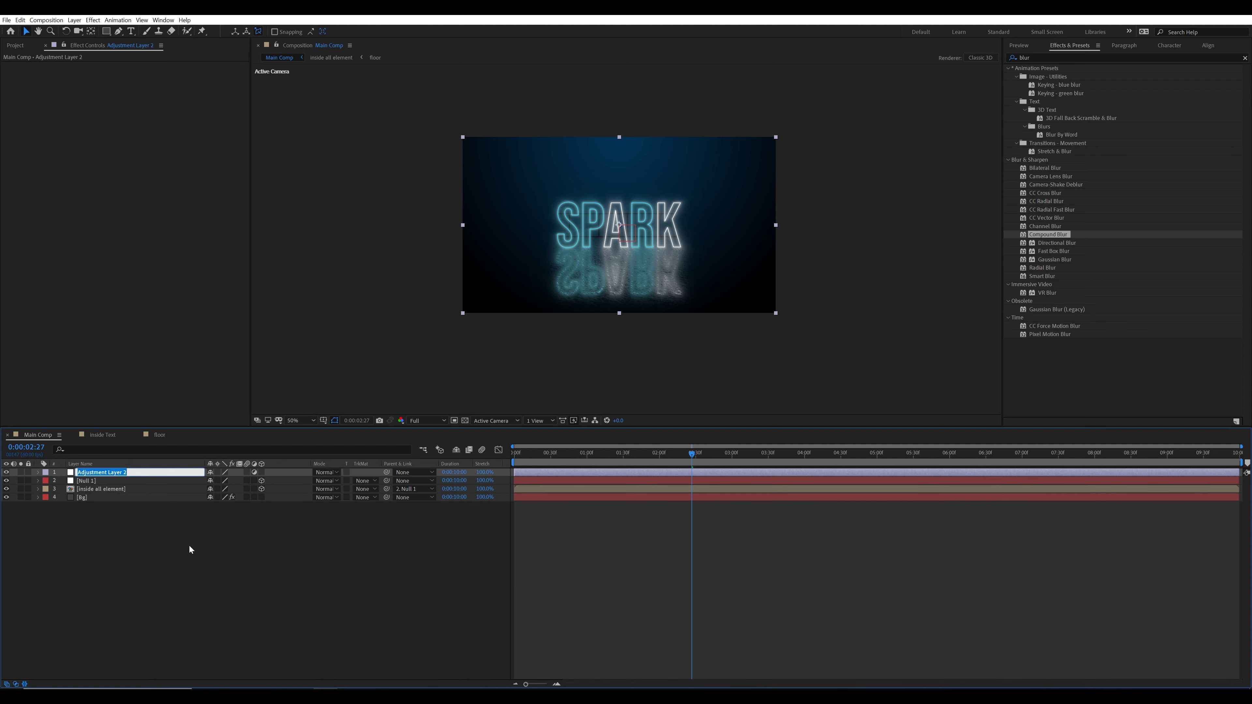
text(Camera lens Blur)
key(Return)
click(177, 545)
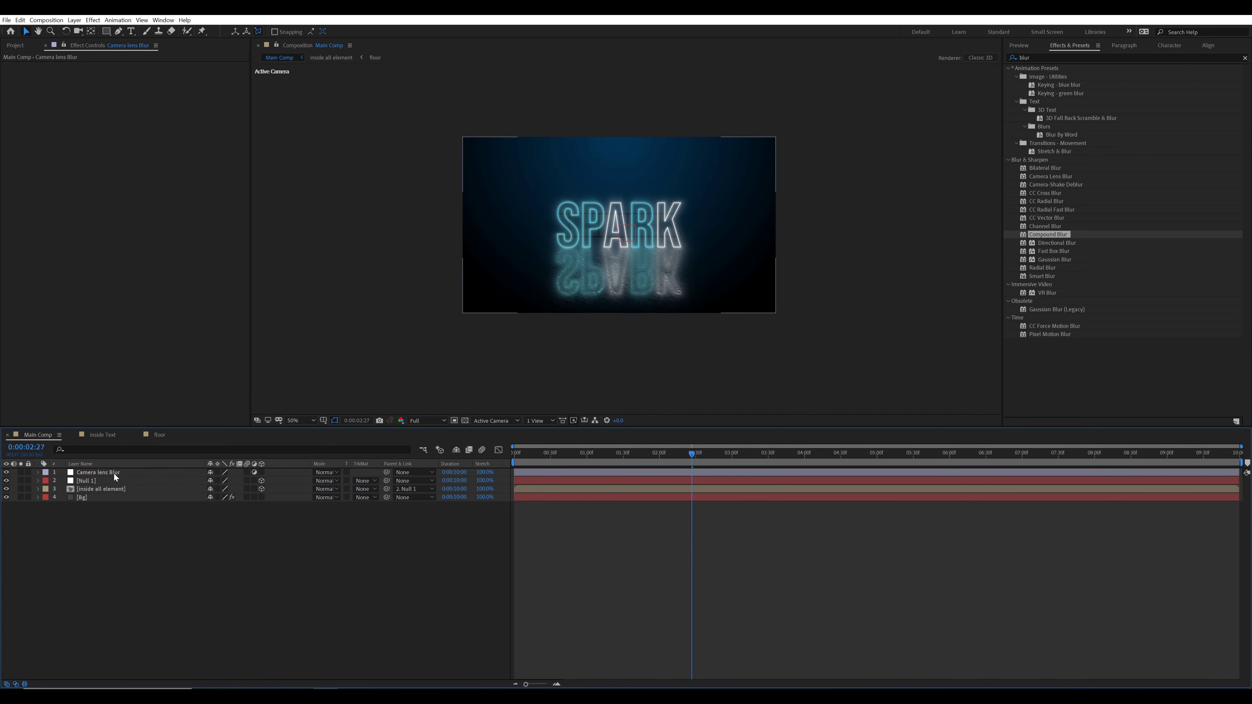
drag(113, 473, 114, 484)
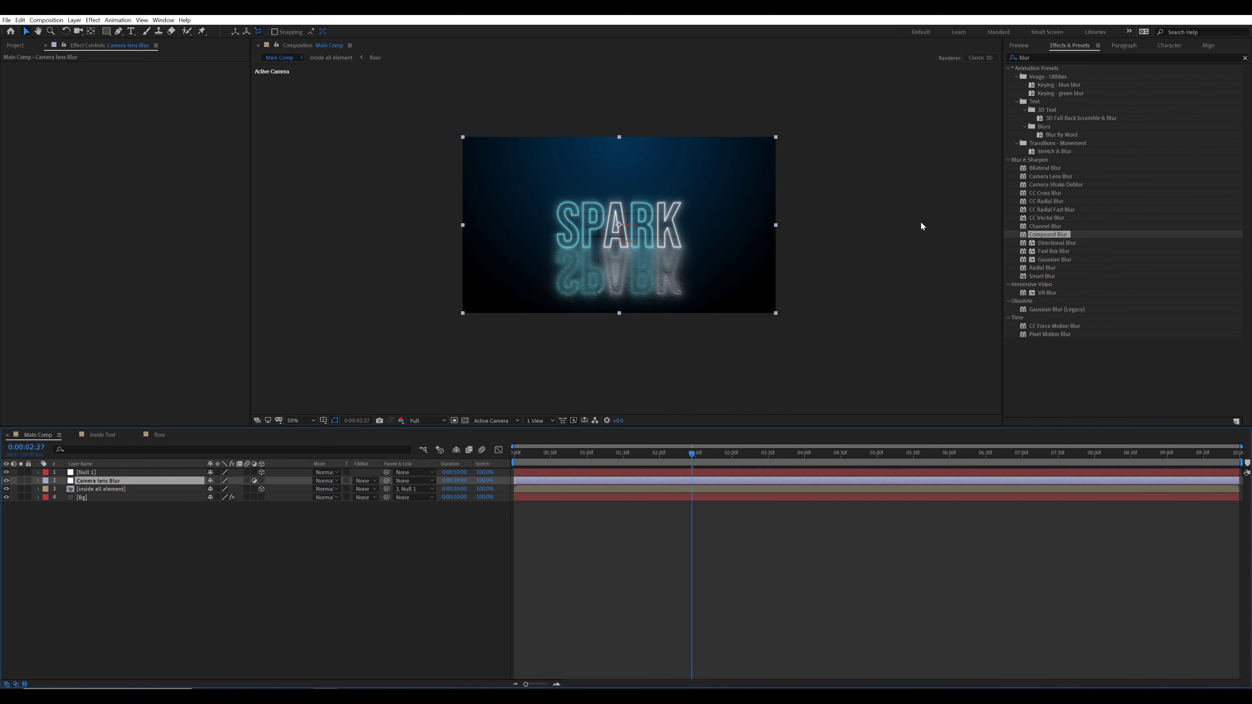
Step: Find the Camera Lens Blur effect and apply it to the Camera lens Blur adjustment layer
click(1047, 57)
text(caem)
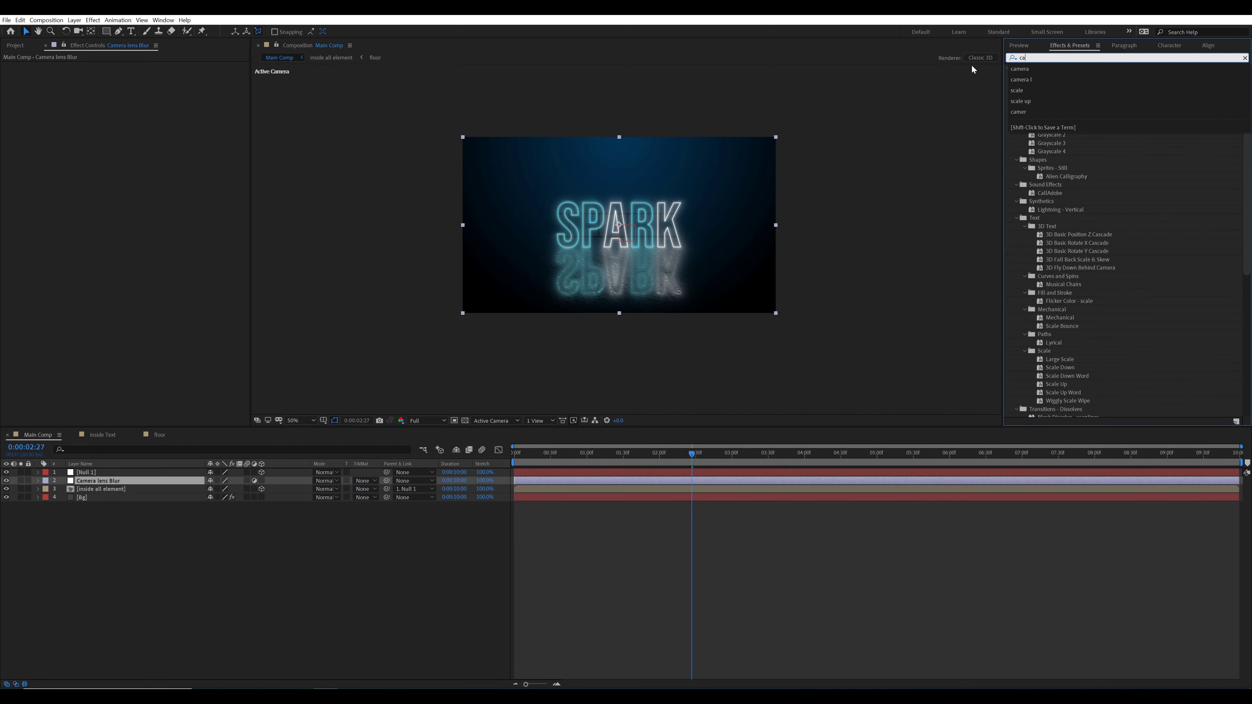
key(BackSpace)
key(BackSpace)
text(mera lem)
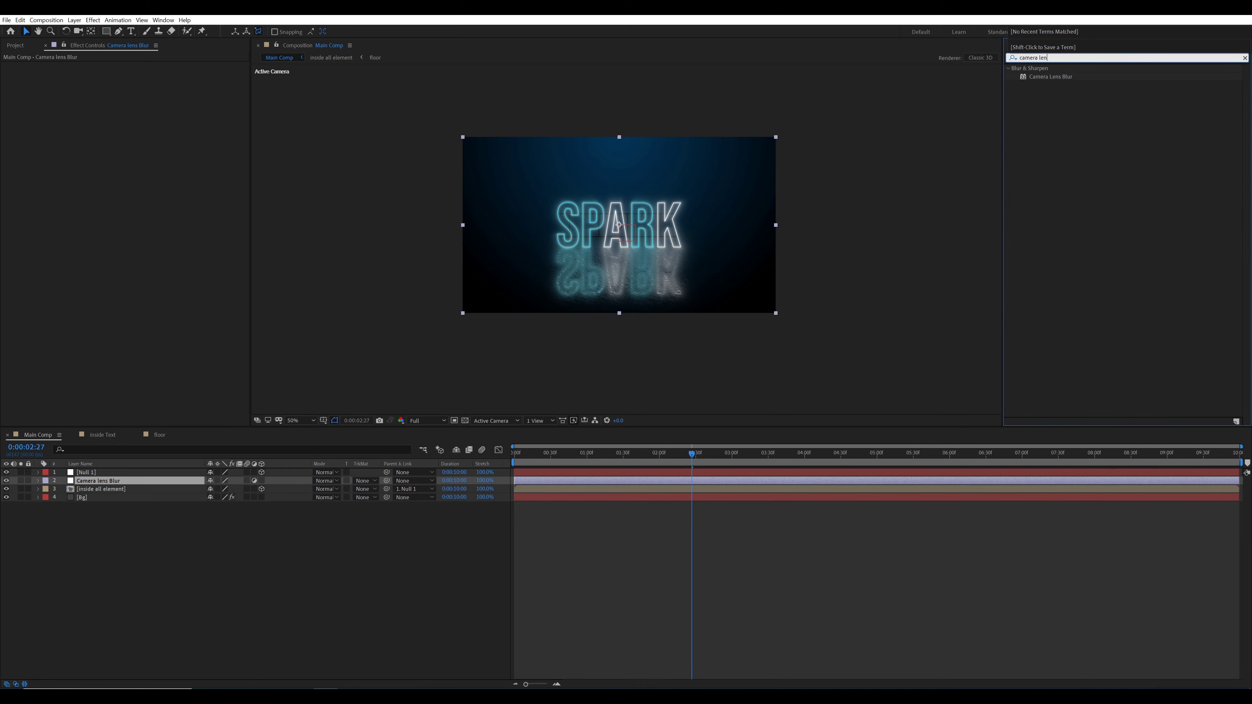
drag(1053, 77, 119, 482)
click(220, 310)
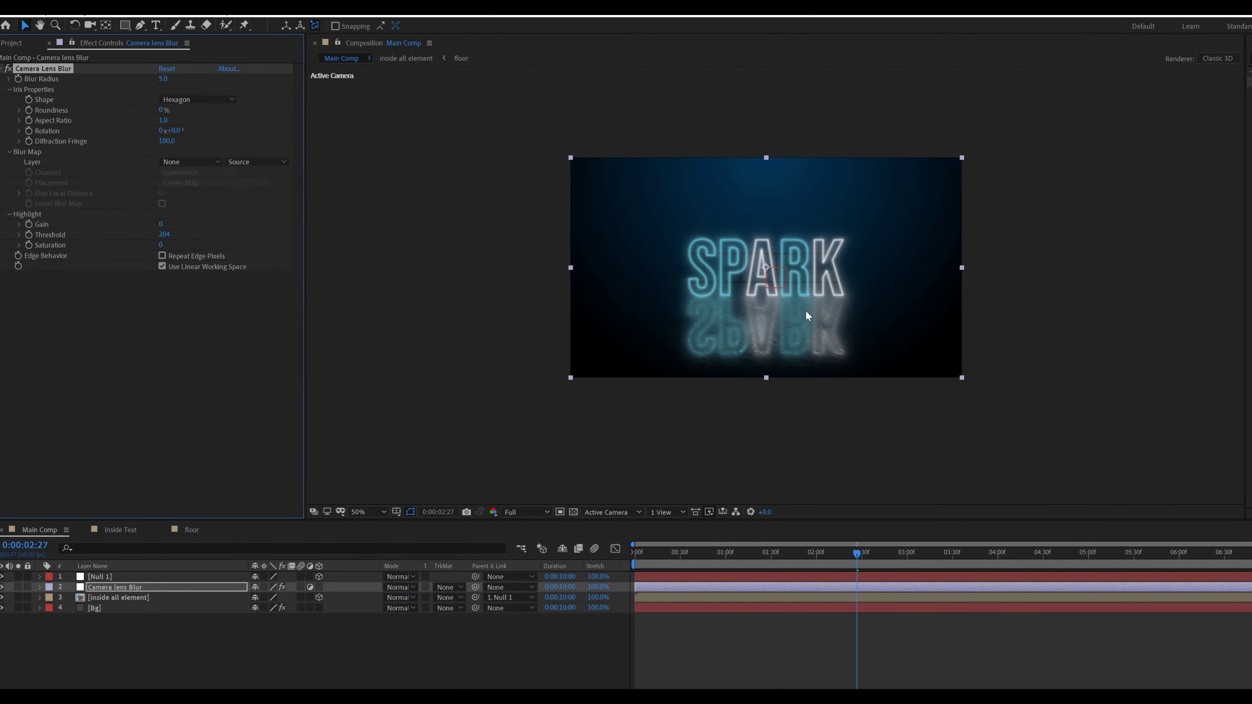
Step: Keyframe the Camera Lens Blur's Blur Radius at 0:00:00:00 with a value of 50
scroll(808, 316, up, 1)
drag(724, 552, 610, 569)
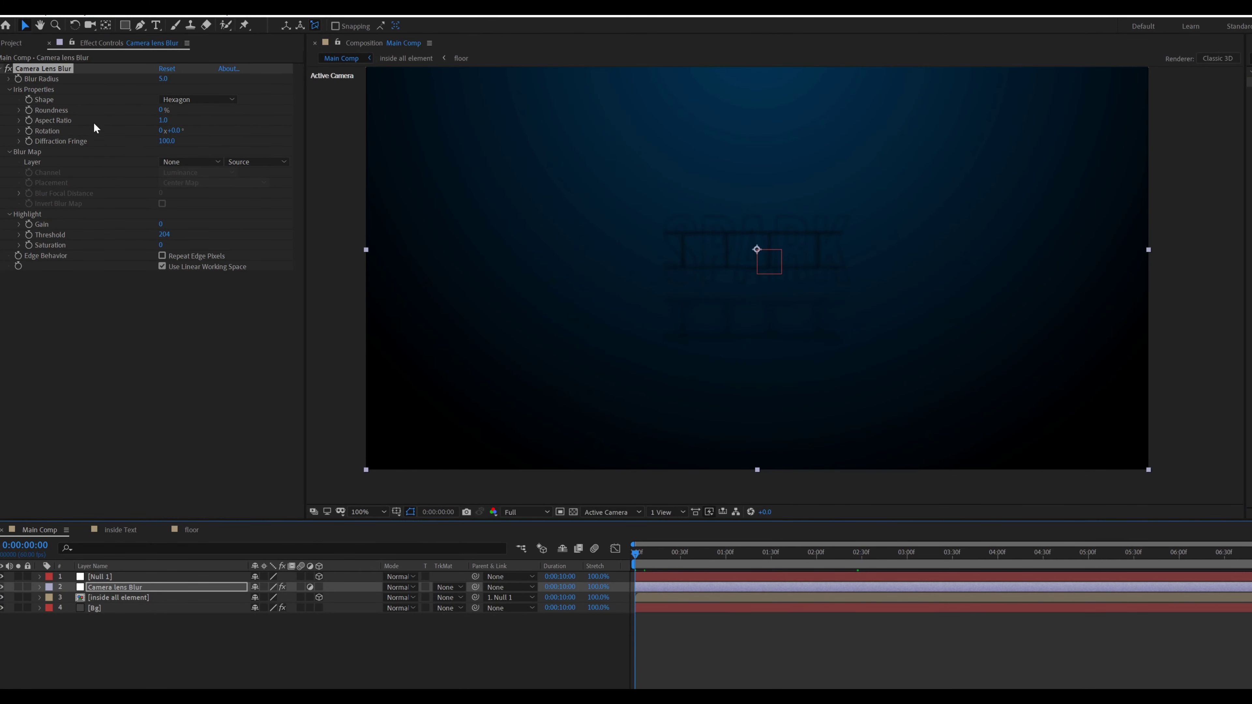
click(18, 81)
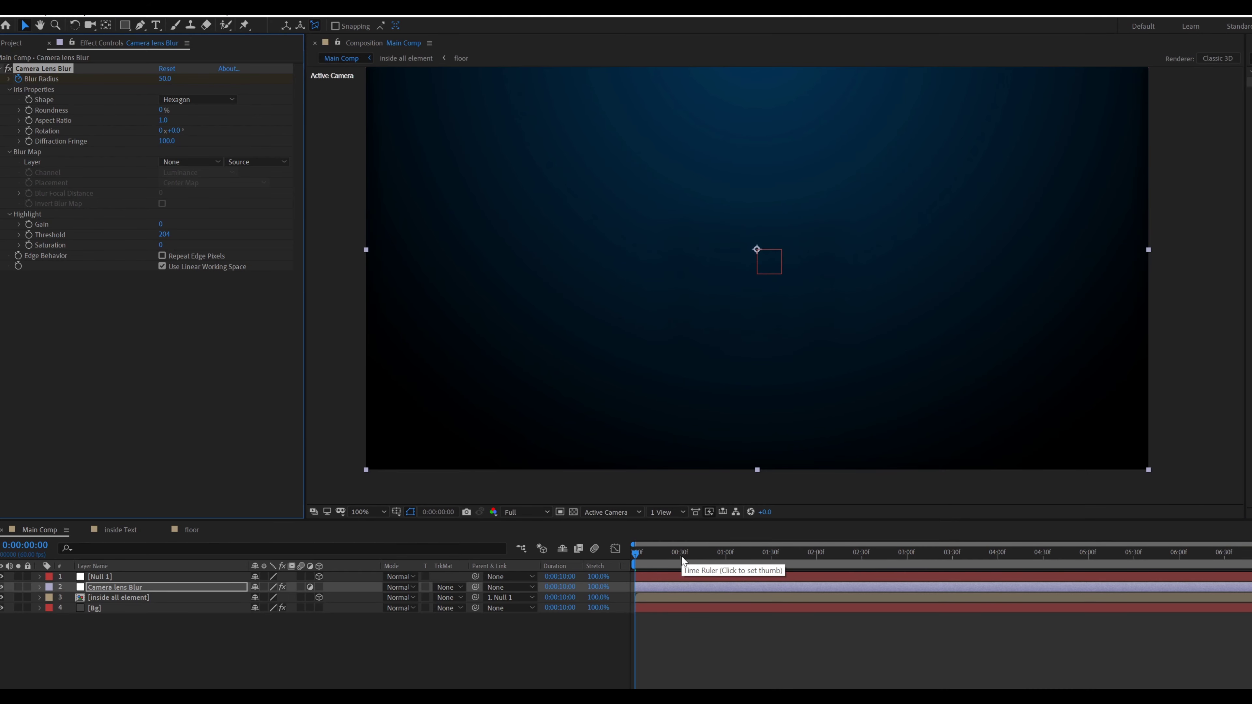
Step: Keyframe the Camera Lens Blur's Blur Radius at 0:00:02:01 with a value of 0, and check the reveal on the timeline
key(u)
drag(721, 560, 818, 561)
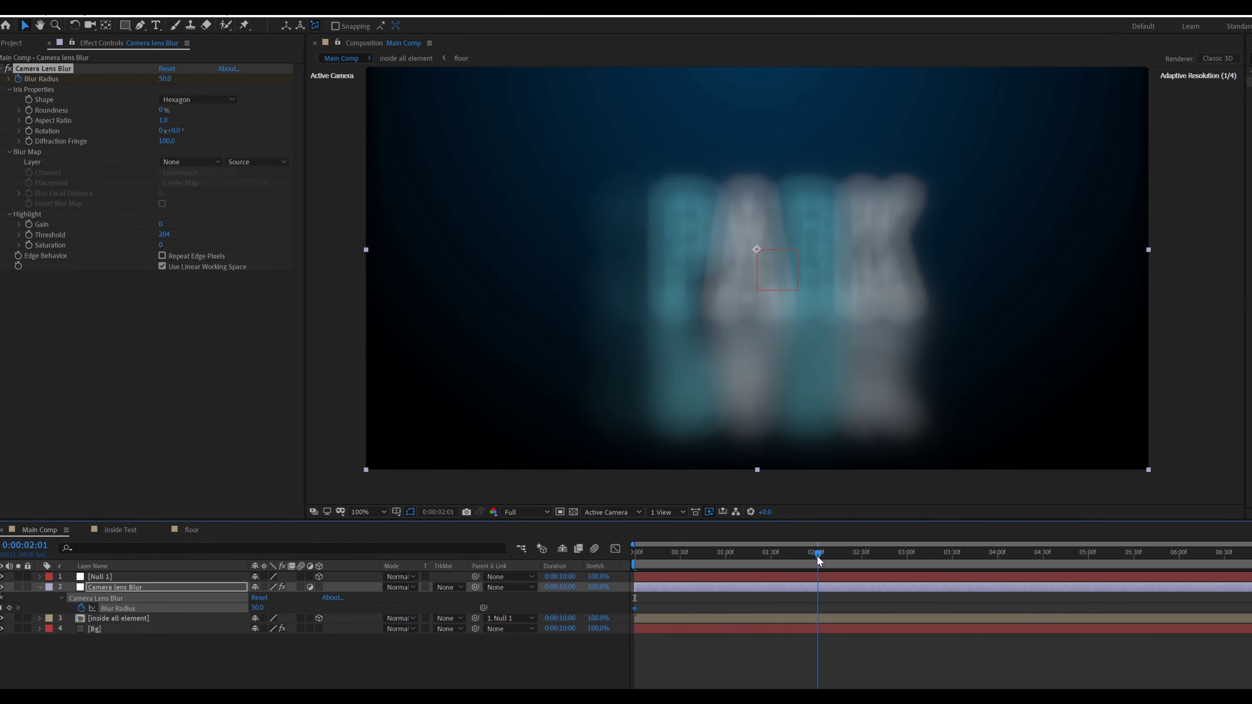
click(169, 79)
text(0)
key(Return)
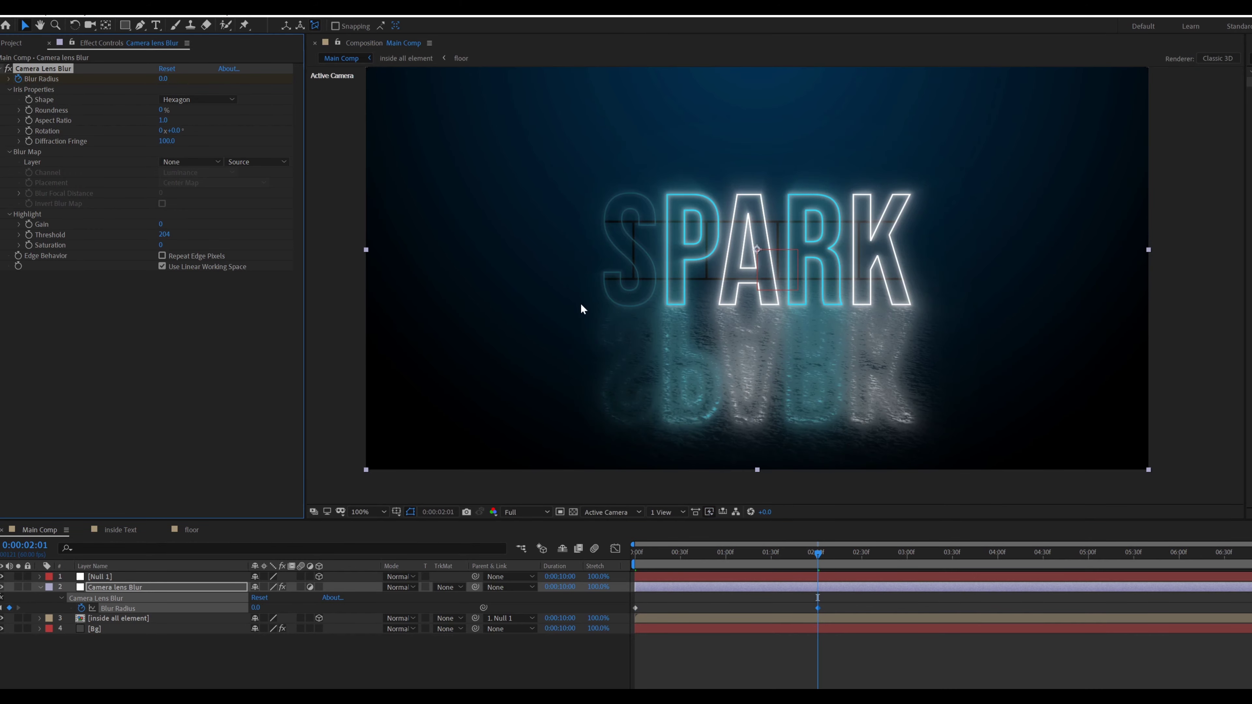
drag(665, 557, 853, 559)
click(164, 666)
key(u)
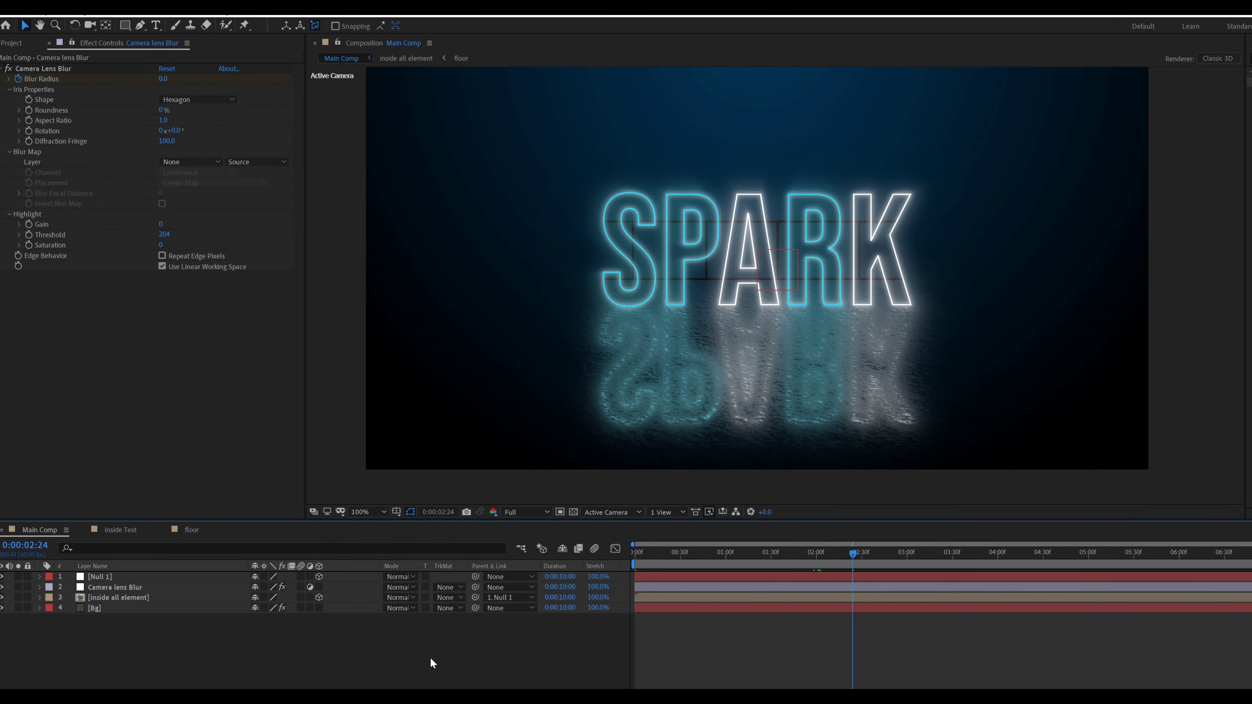
Step: Open the "text with glow effect" composition nested in inside Text within inside all element
click(119, 598)
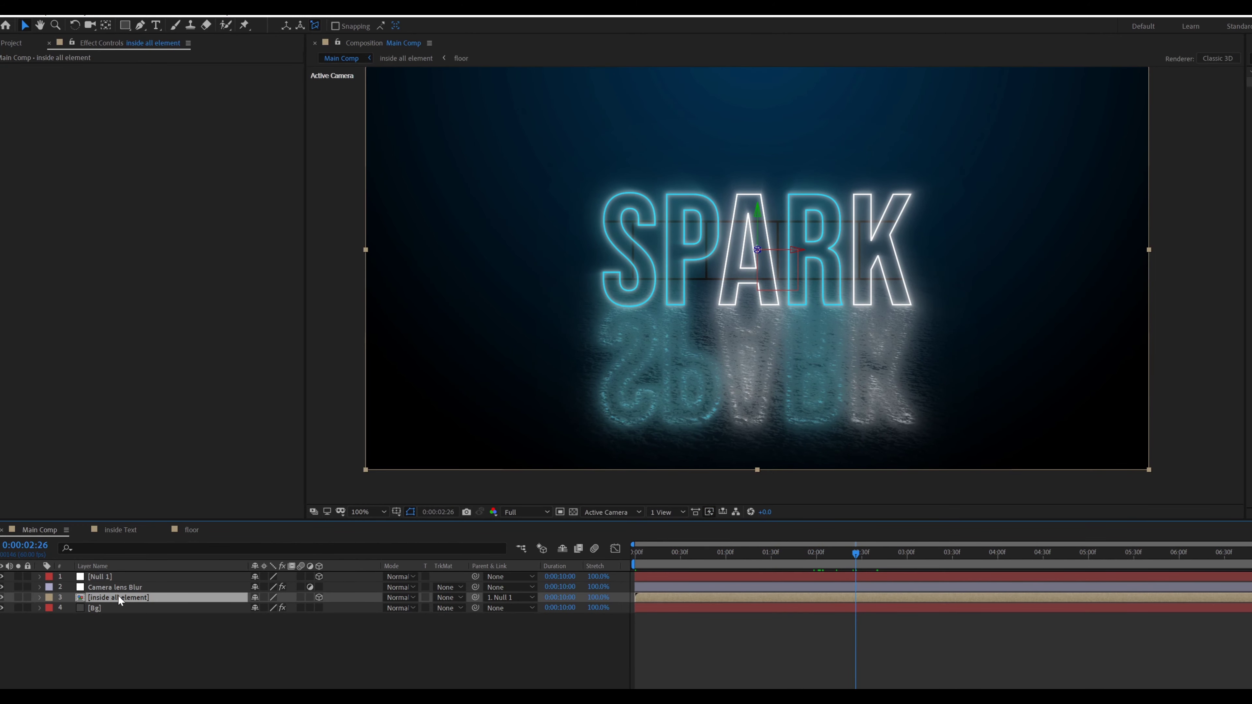
double_click(118, 598)
double_click(99, 588)
click(269, 530)
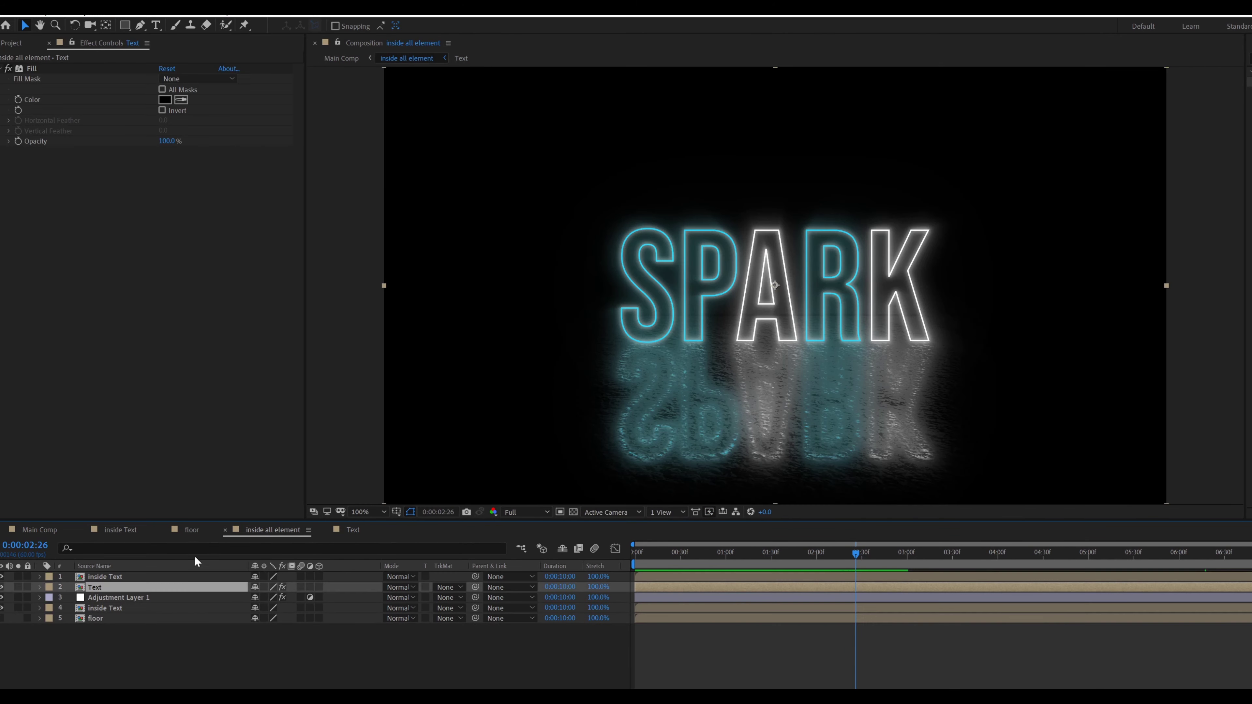
double_click(106, 577)
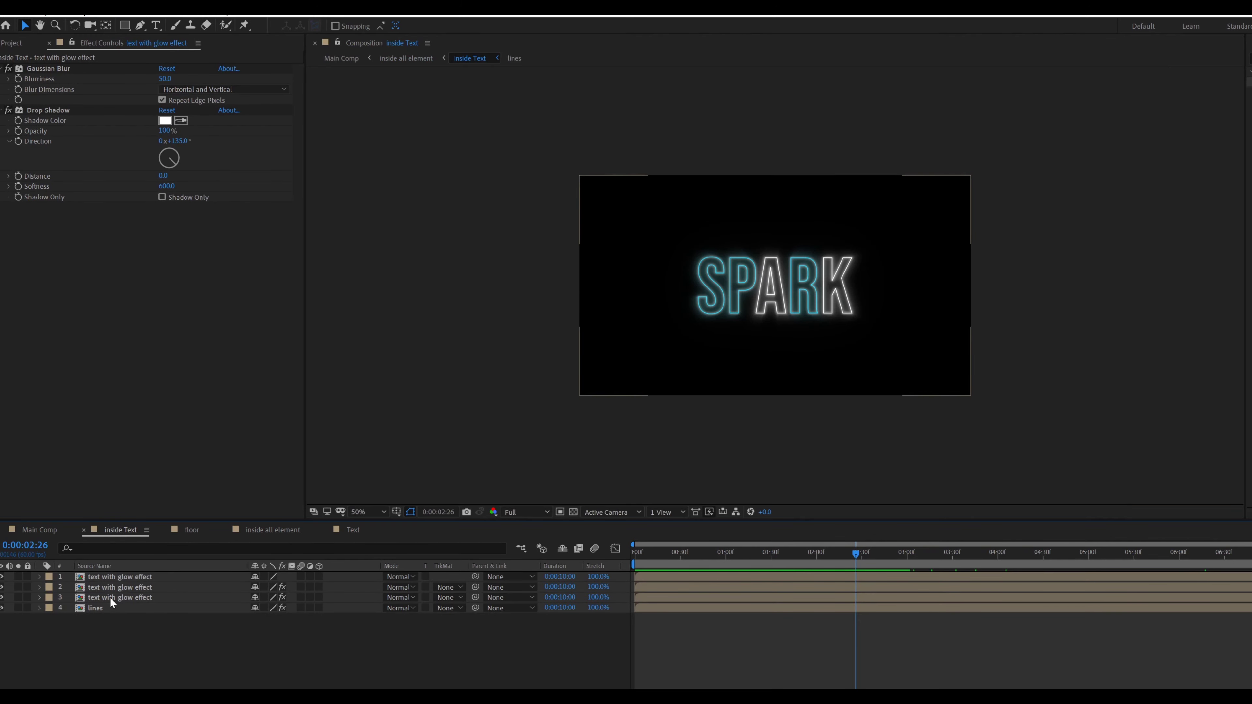
double_click(110, 598)
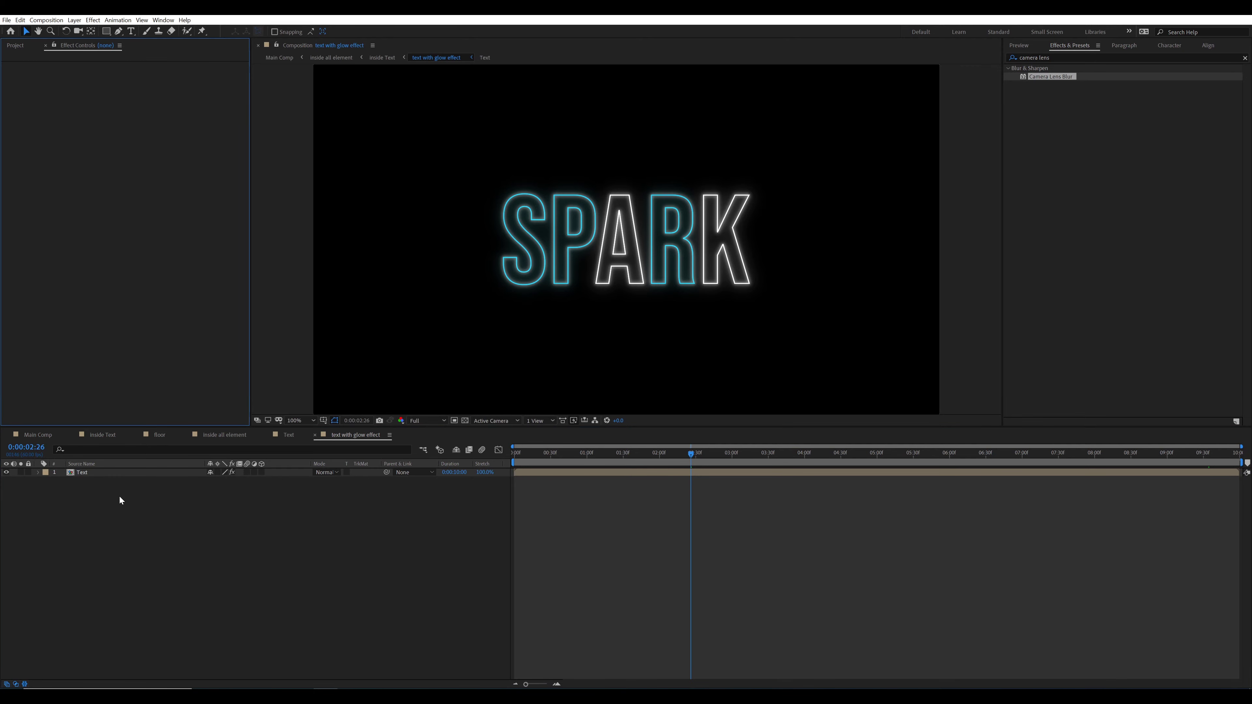
Step: Create a new solid layer named "Particle" in the text with glow effect composition
right_click(119, 500)
mouse_move(139, 503)
click(257, 524)
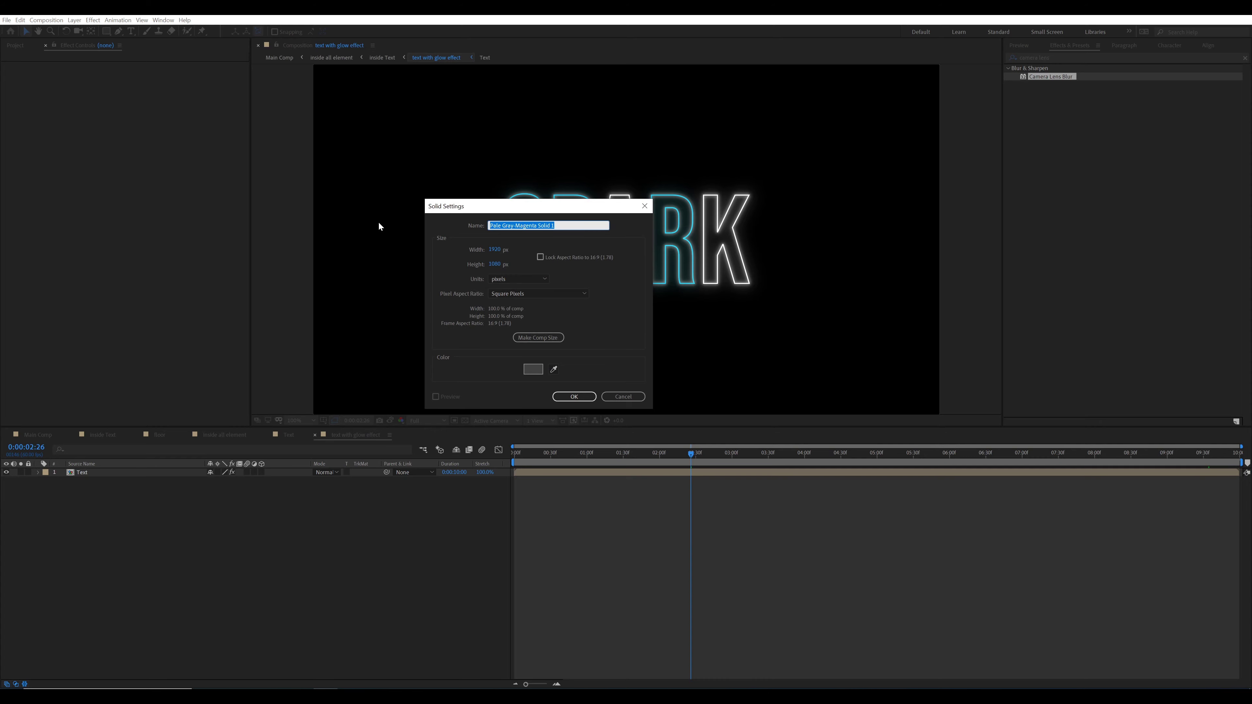
text(Particle)
key(Return)
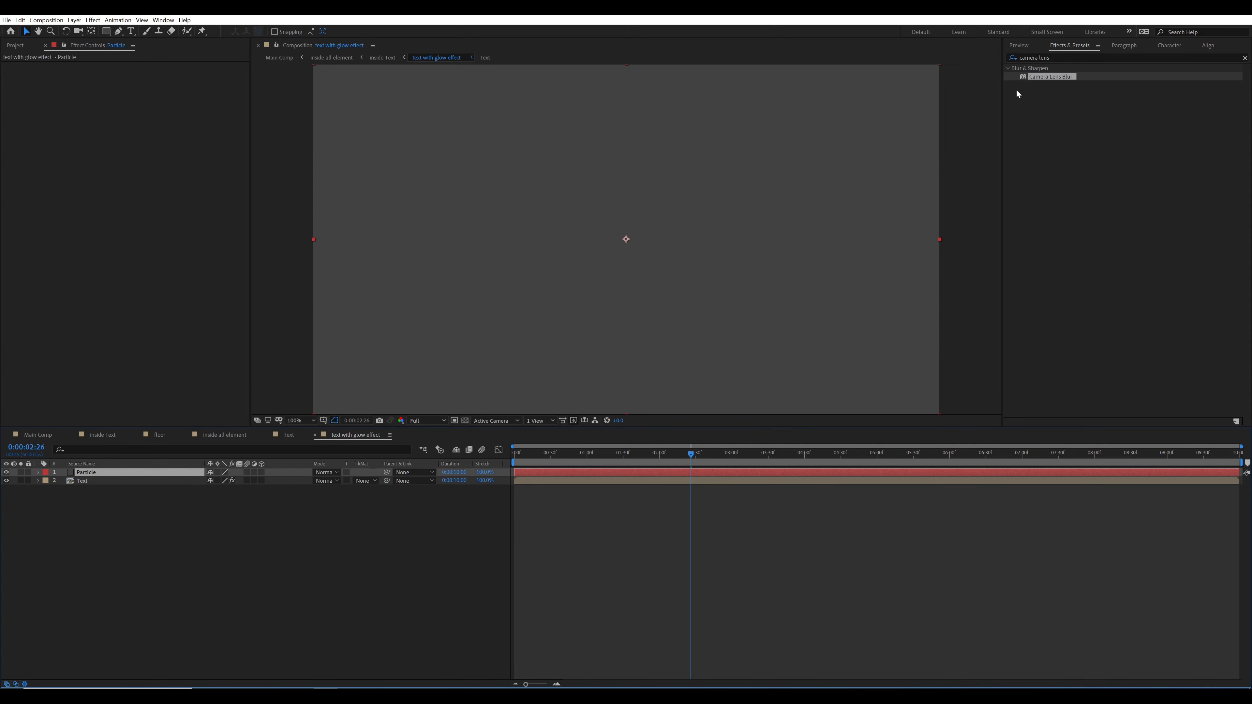
Step: Find the CC Particle World effect and apply it to the Particle solid
click(1057, 54)
text(pat)
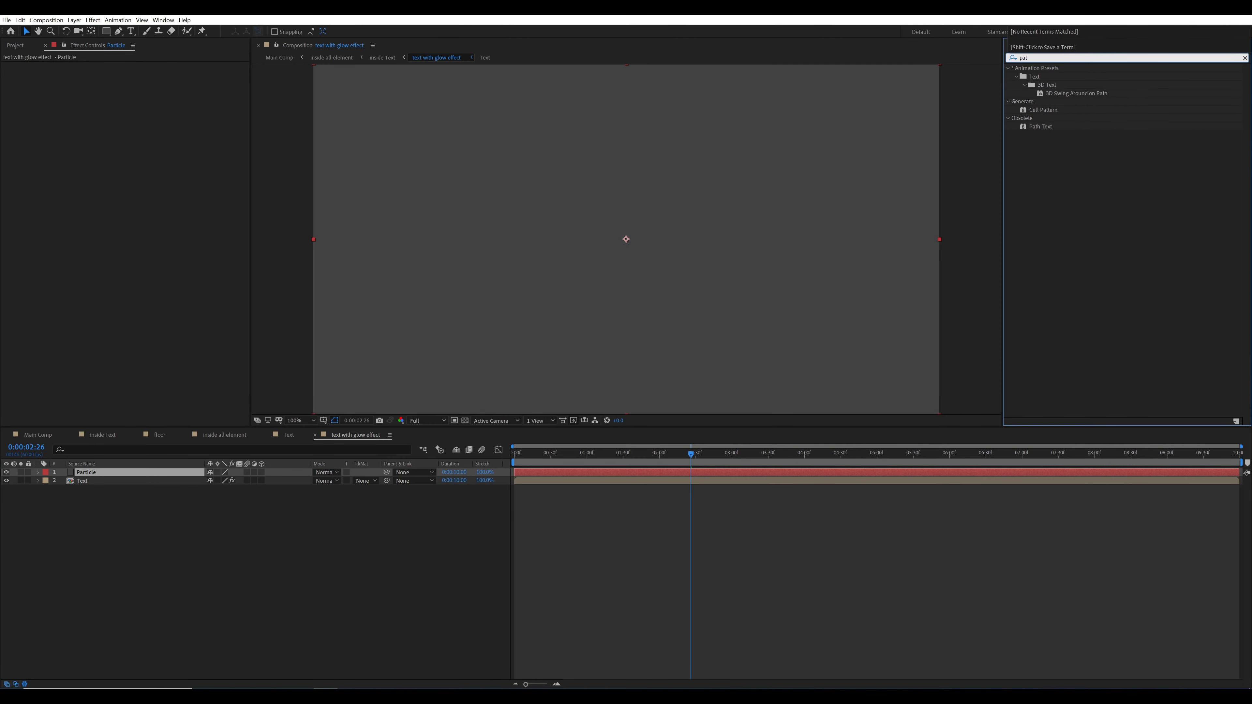
key(BackSpace)
text(rtic)
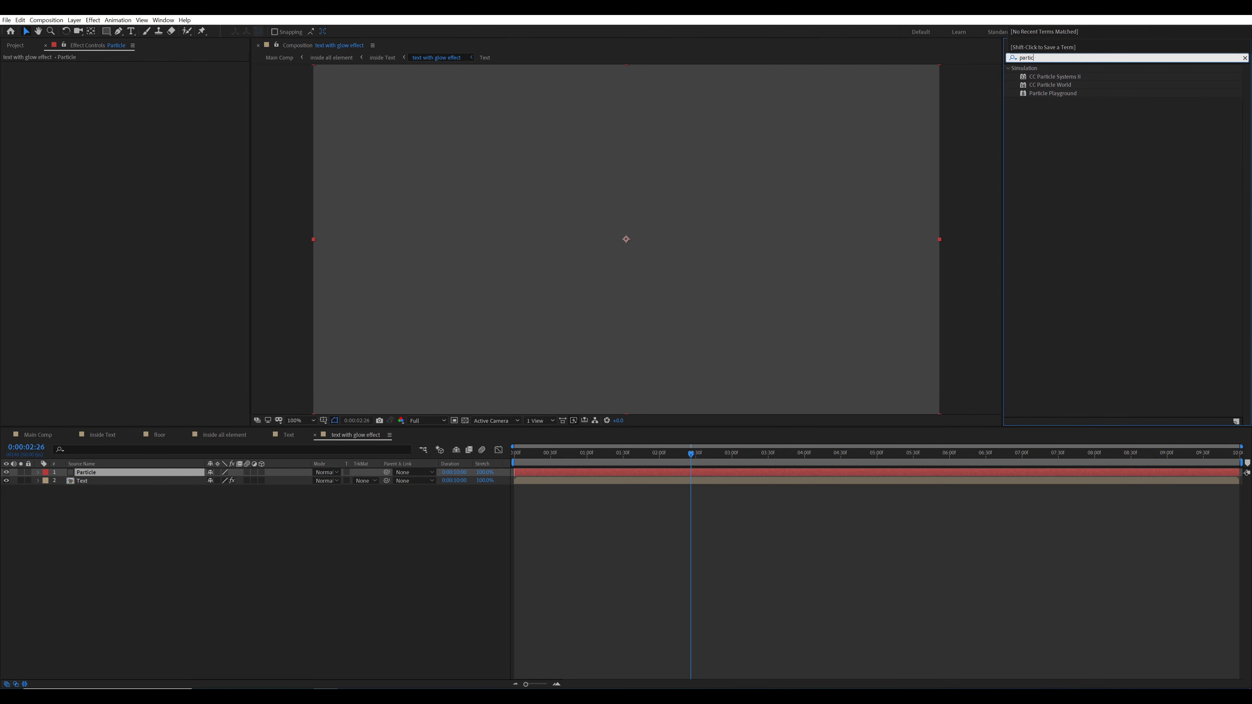
drag(1048, 85, 650, 262)
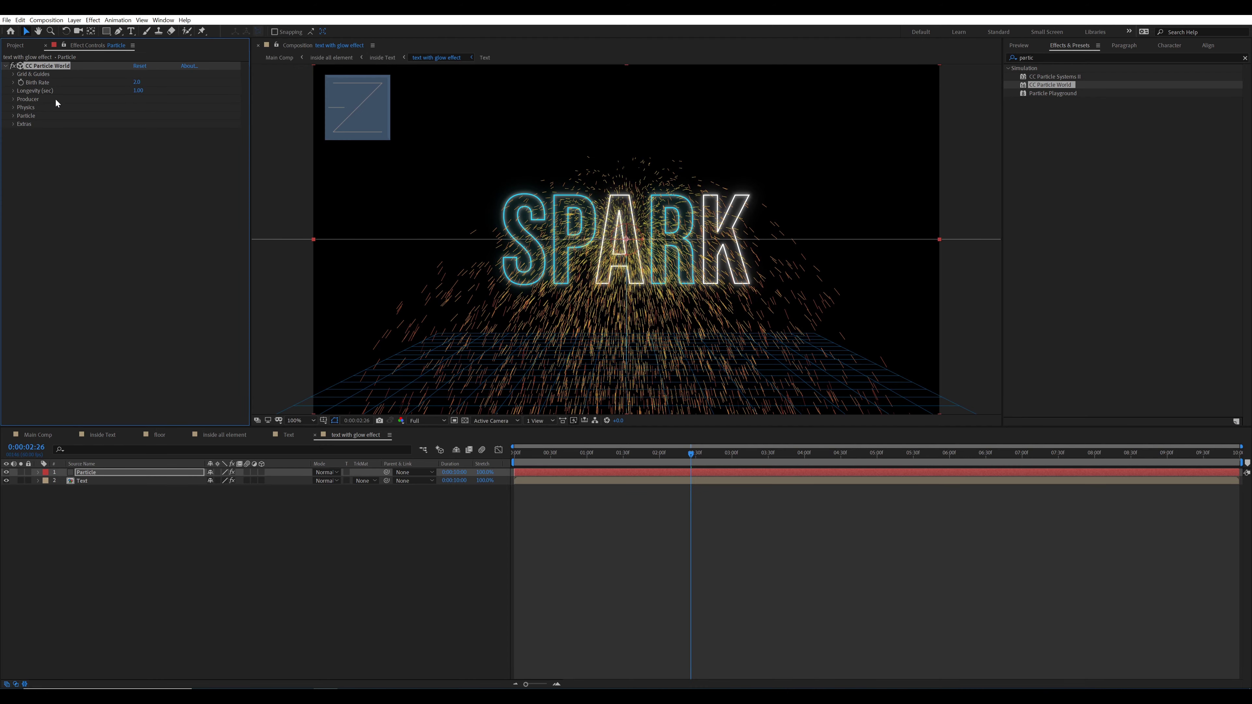
Step: Set the particles' Birth Color to the cyan sampled from the letter S and their Death Color to white
click(14, 117)
key(period)
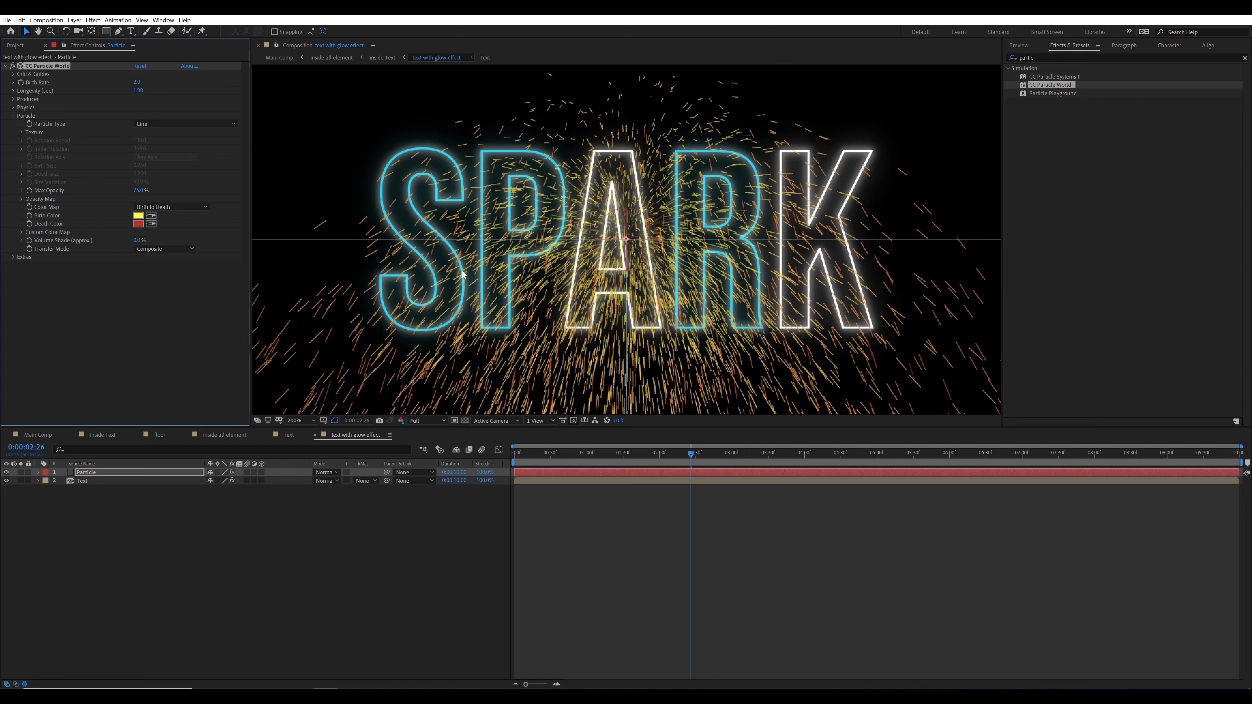
click(151, 214)
click(412, 184)
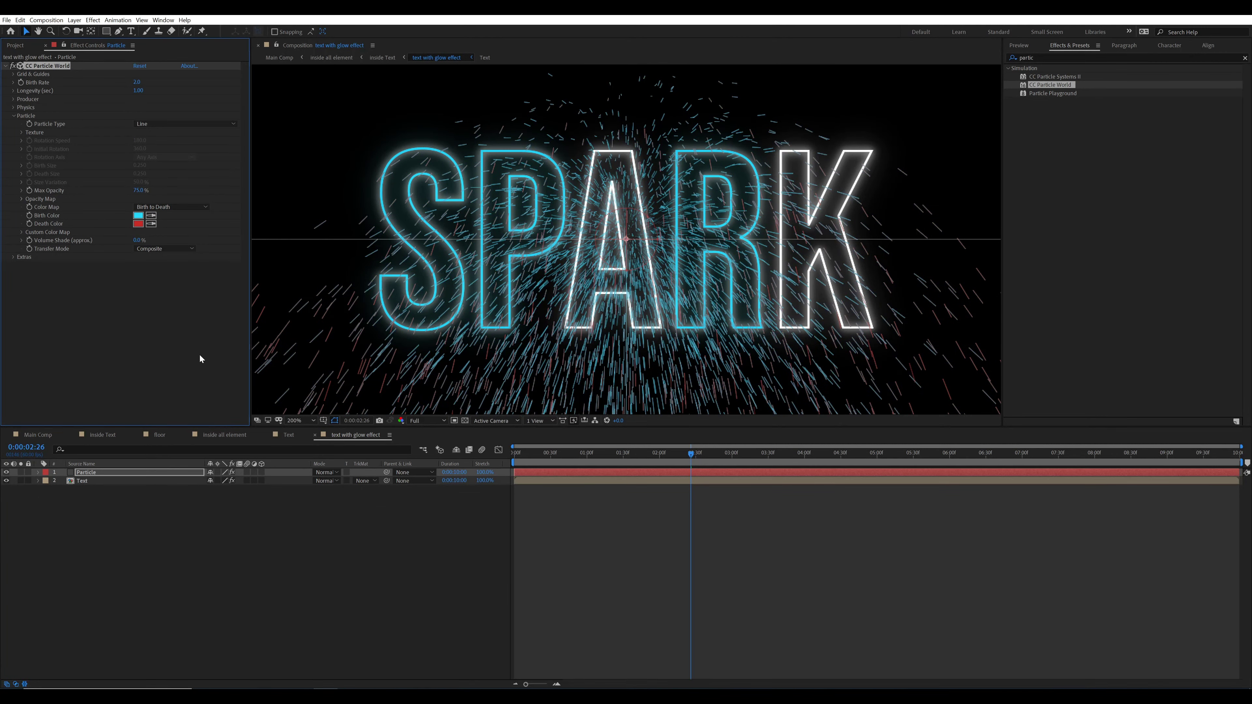
click(138, 223)
click(178, 442)
click(390, 442)
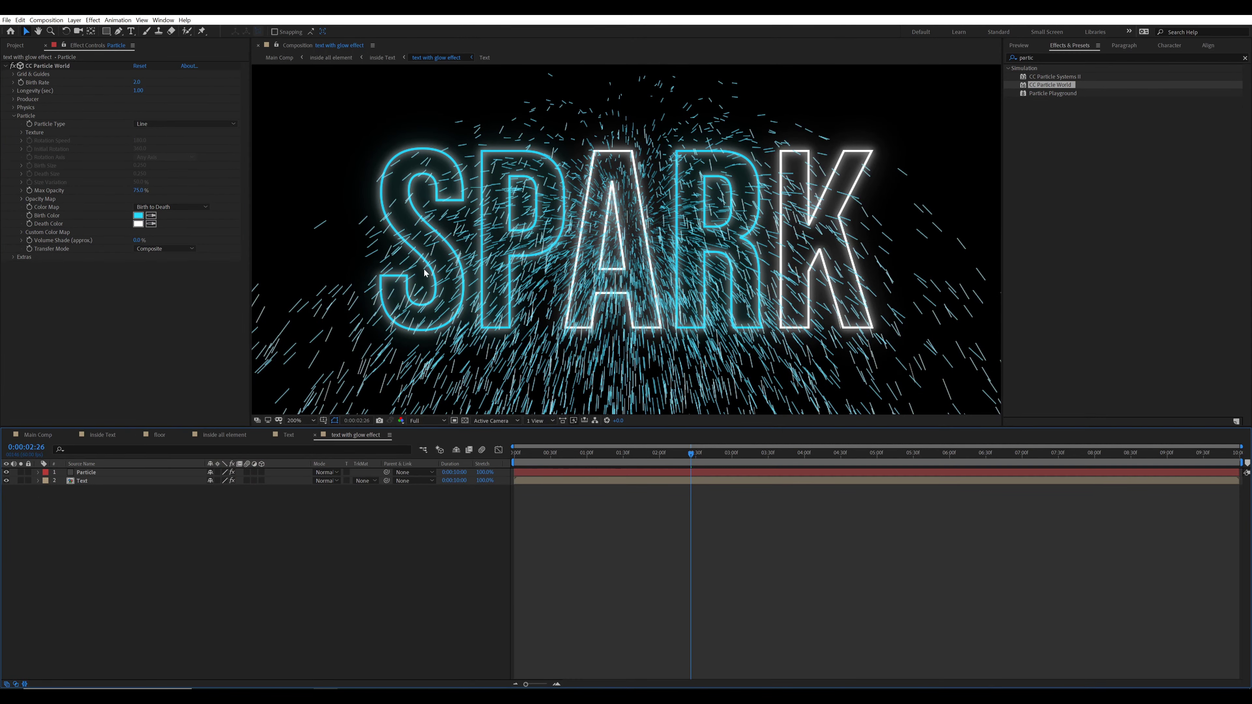
Step: Set CC Particle World's Birth Rate to 0.3
key(period)
click(137, 82)
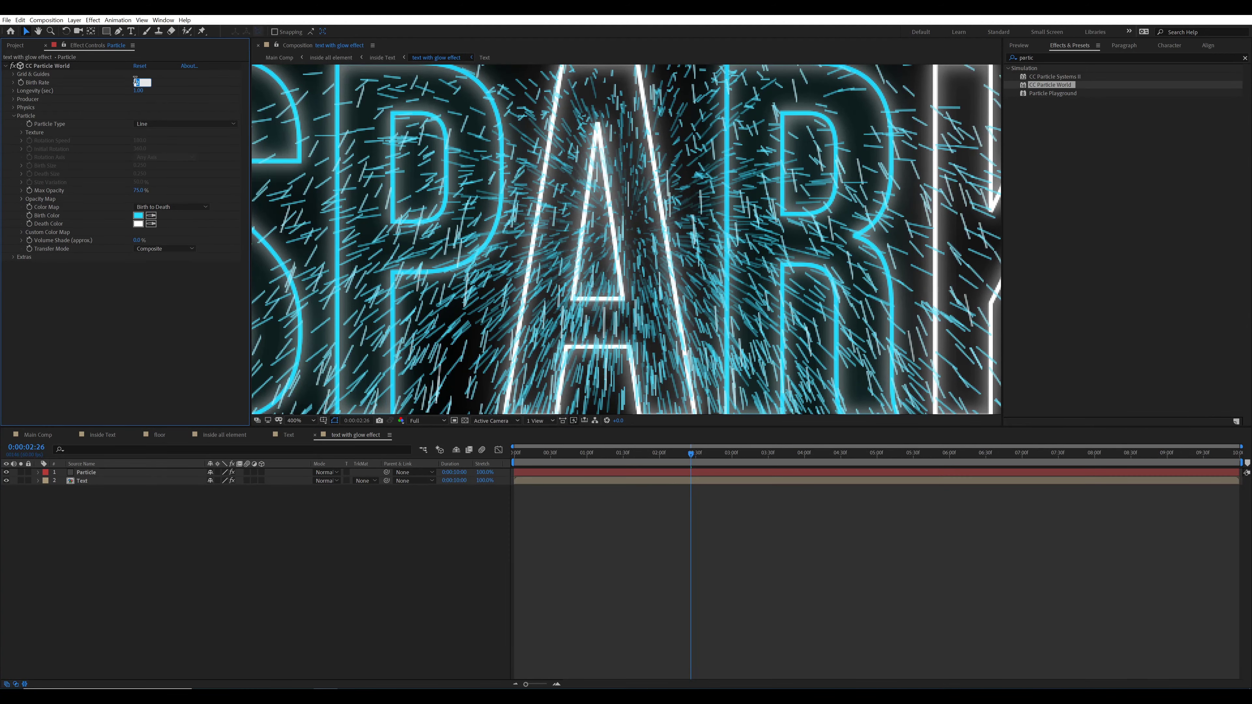
key(Return)
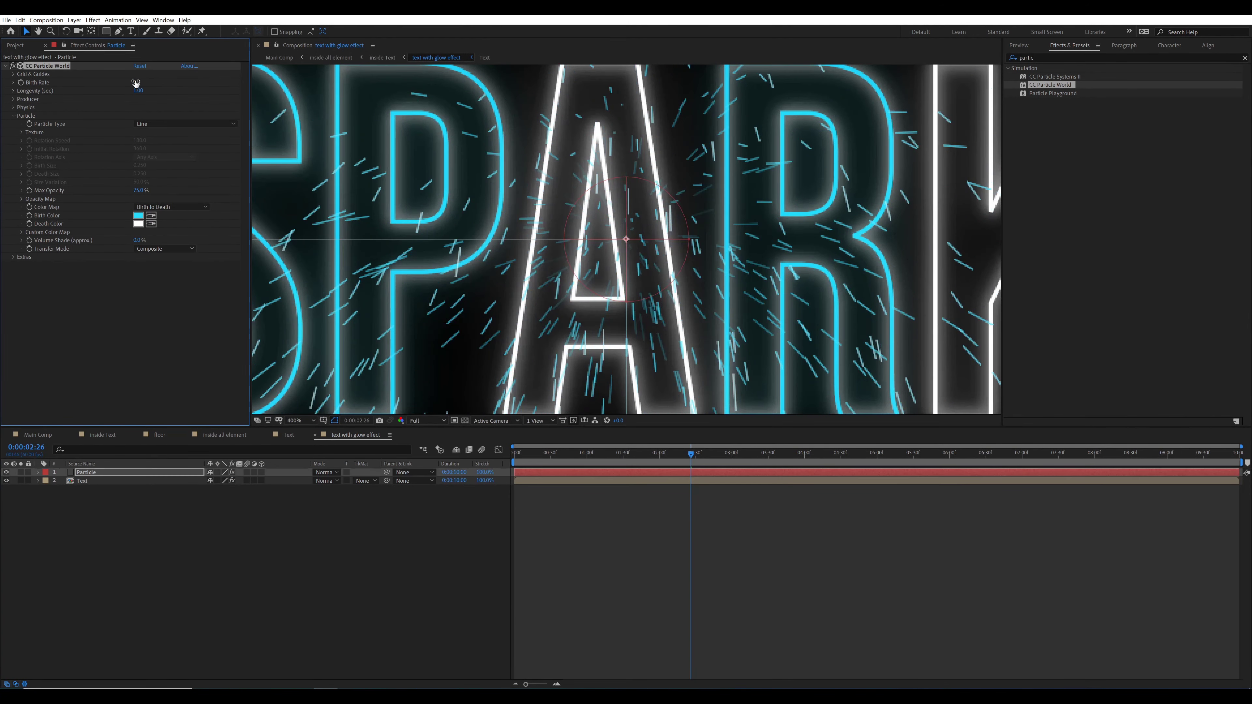
key(slash)
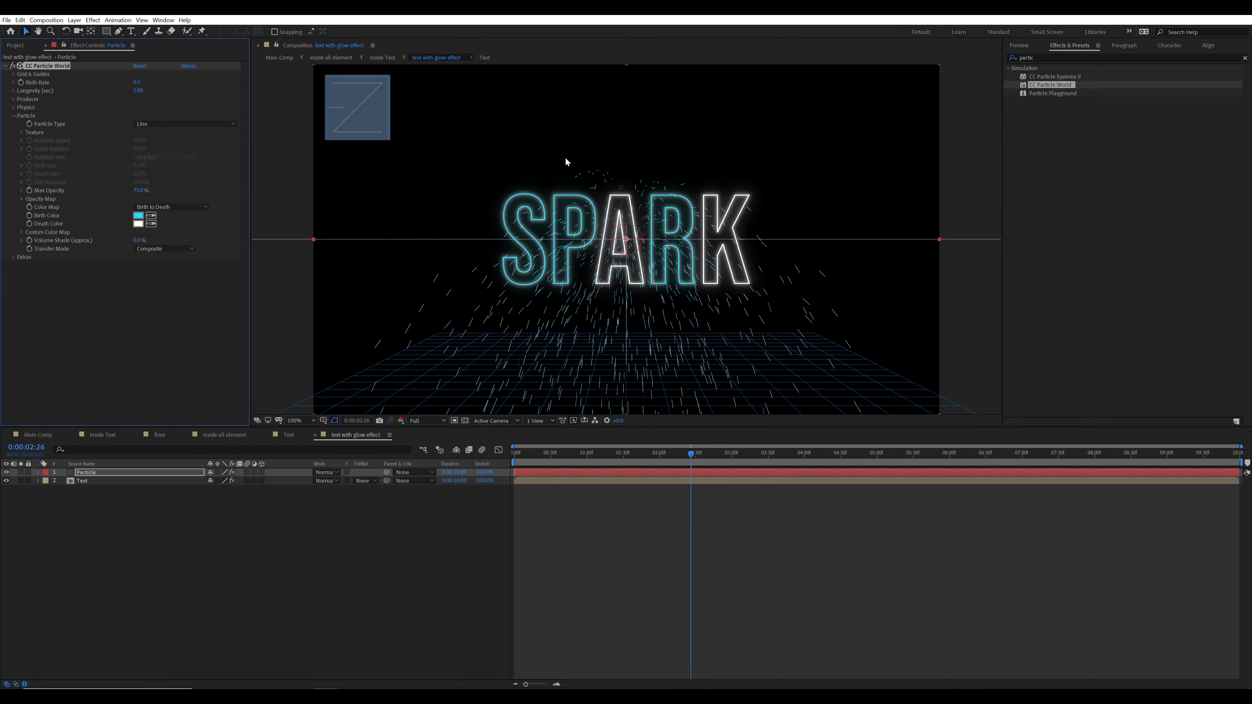
Step: Change CC Particle World's physics Animation type to Fractal Omni
click(14, 116)
click(14, 107)
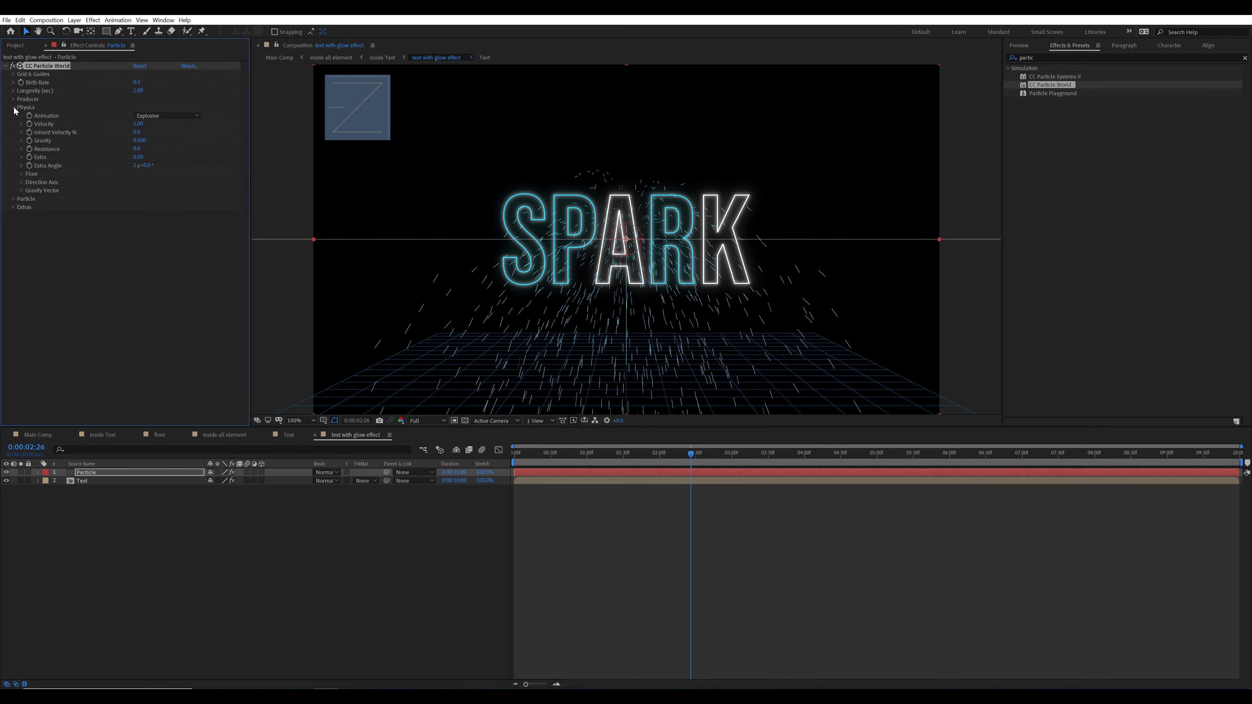
click(144, 117)
click(151, 125)
click(153, 117)
click(163, 223)
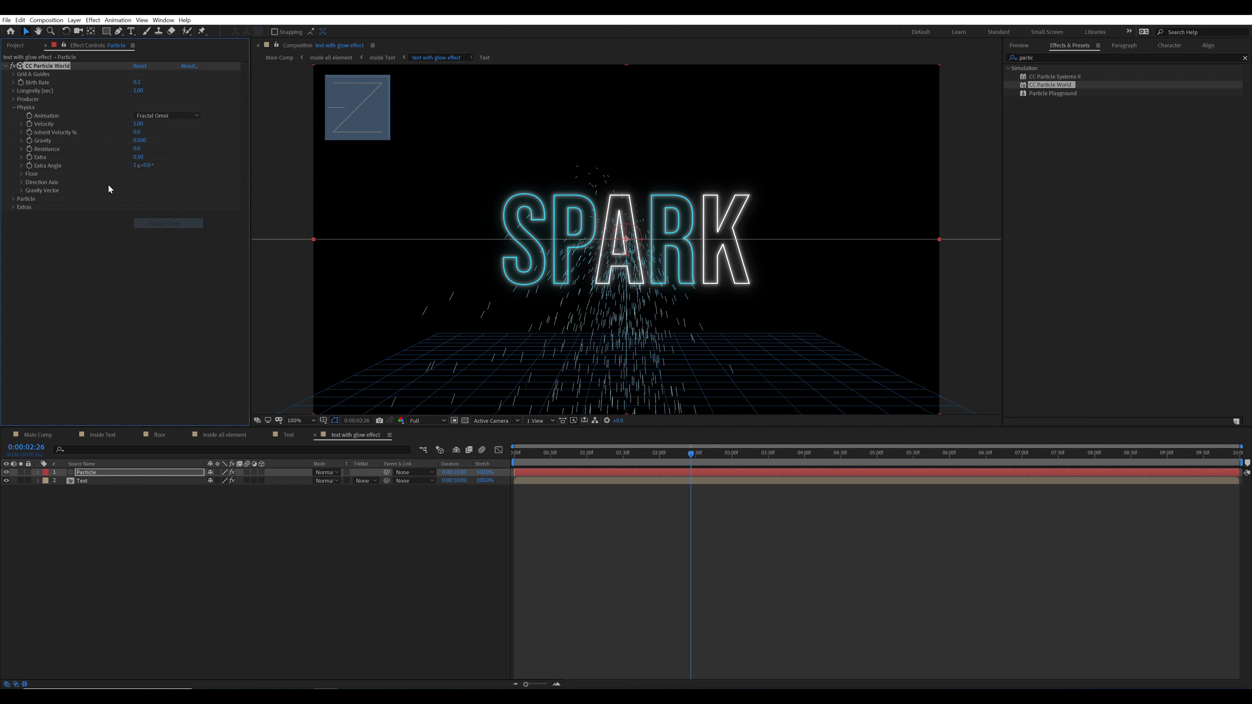
Step: Set the particle floor's Floor Action to Bounce and raise the Floor Position to 0.08, level with the letters' base
click(22, 173)
click(163, 207)
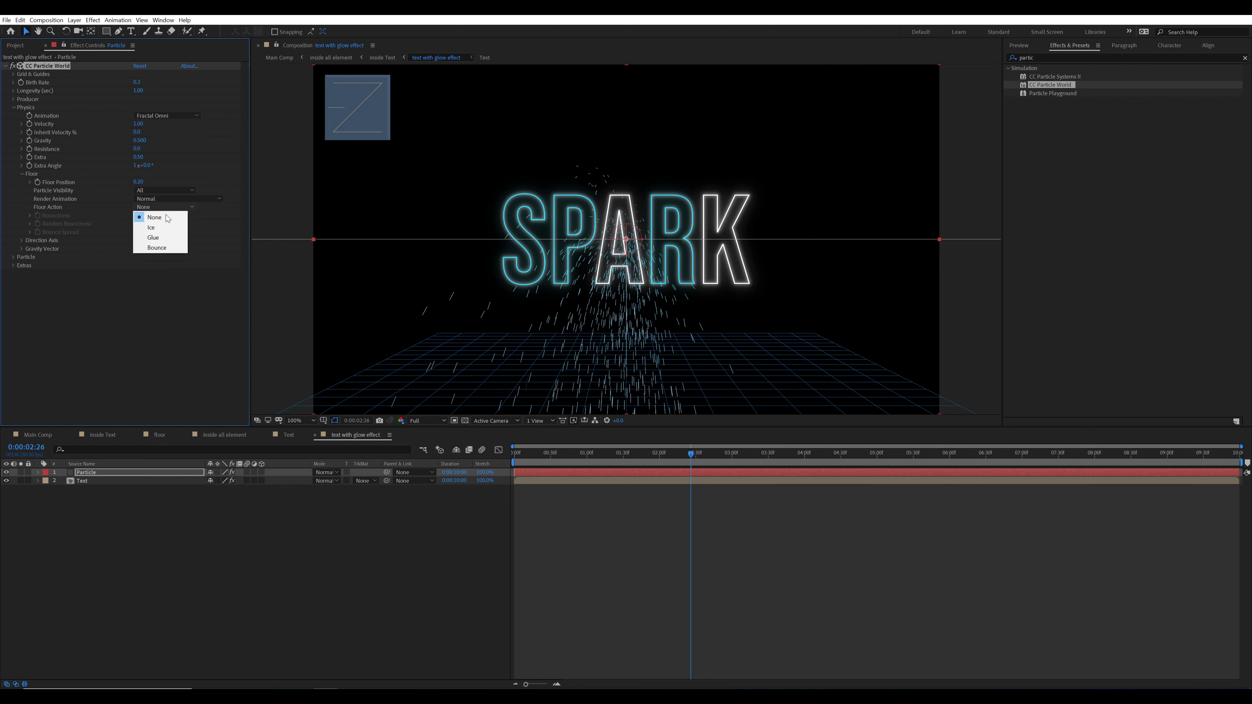
click(165, 249)
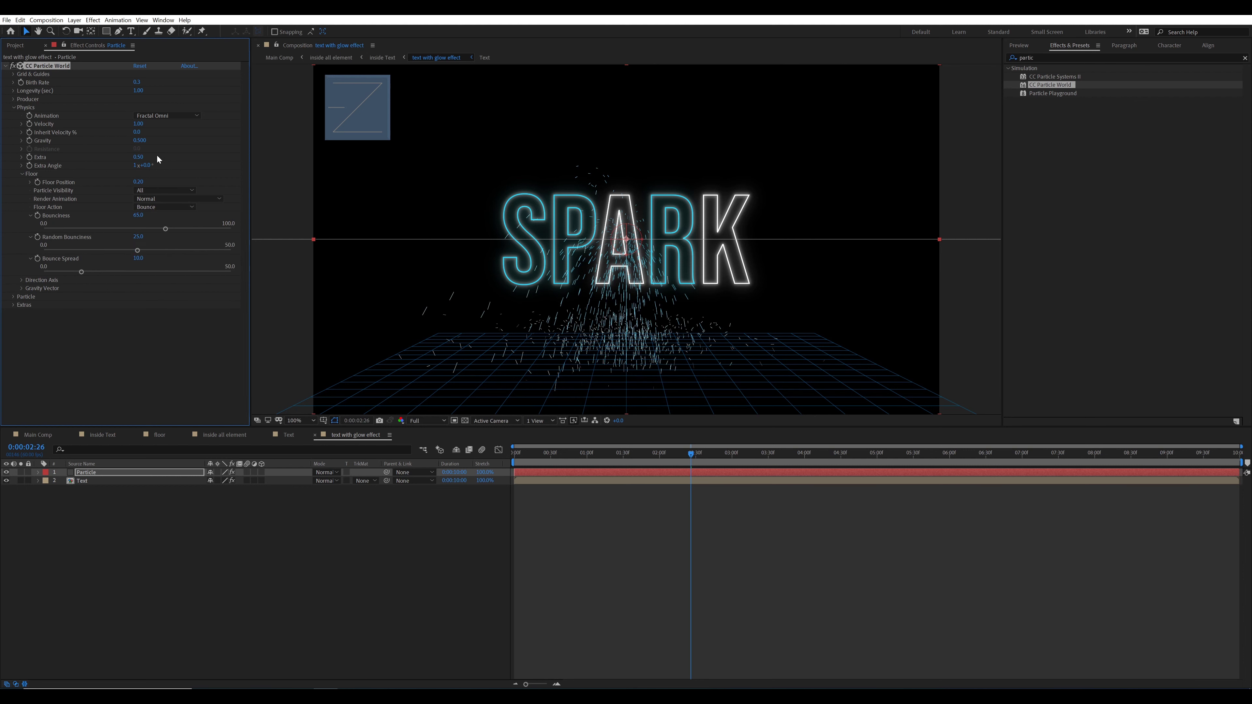
drag(146, 184, 144, 184)
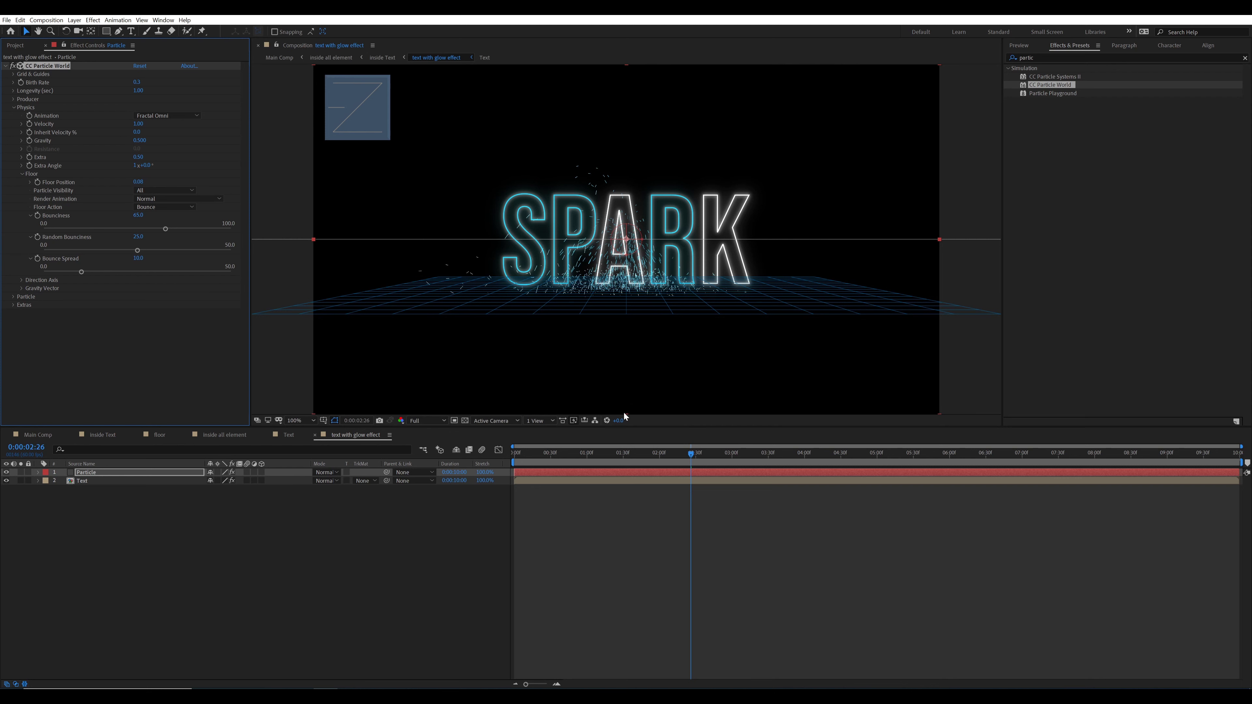
Step: Keyframe the particles' Birth Rate at 0:00:01:02 with a value of 0
click(590, 453)
scroll(633, 324, up, 1)
drag(647, 324, 561, 314)
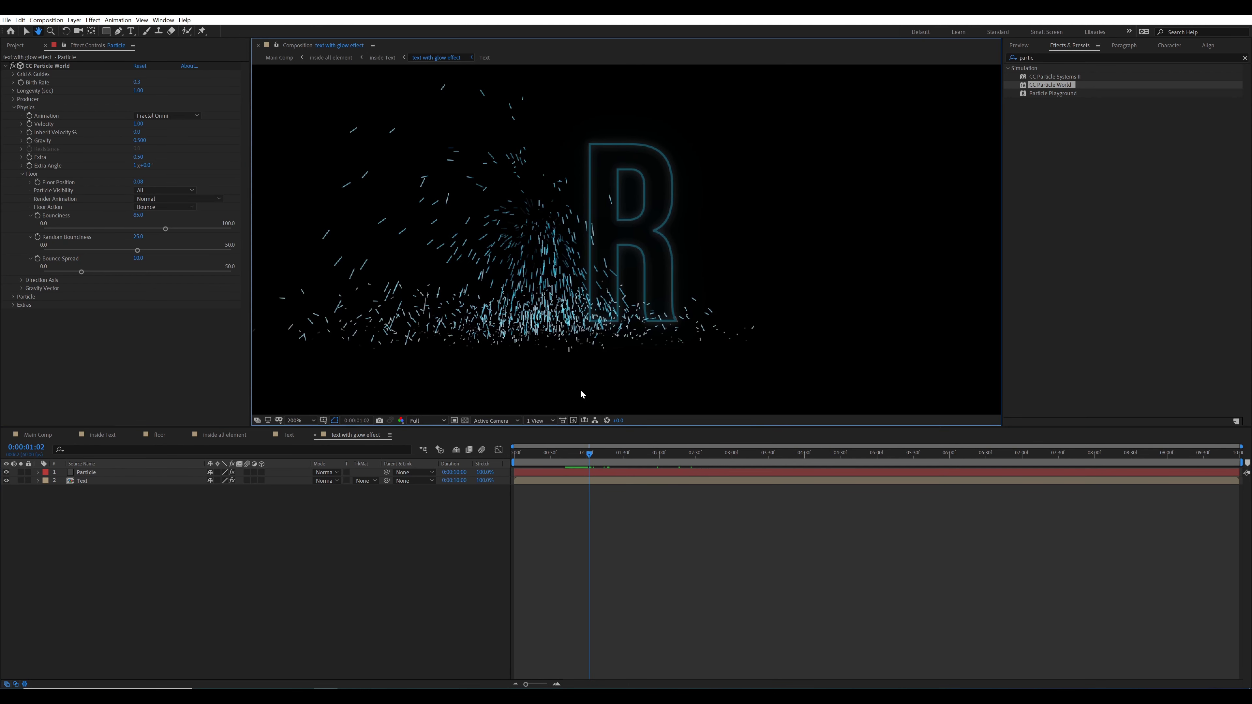
drag(138, 83, 135, 84)
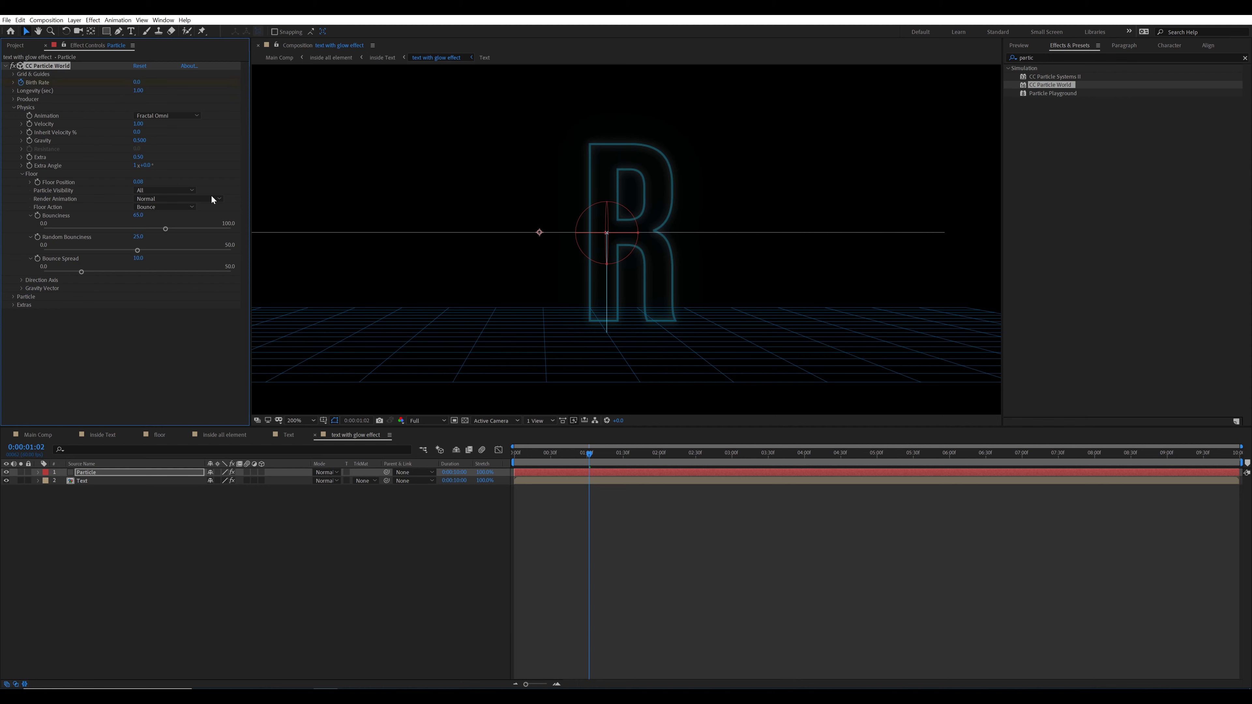
scroll(590, 499, up, 3)
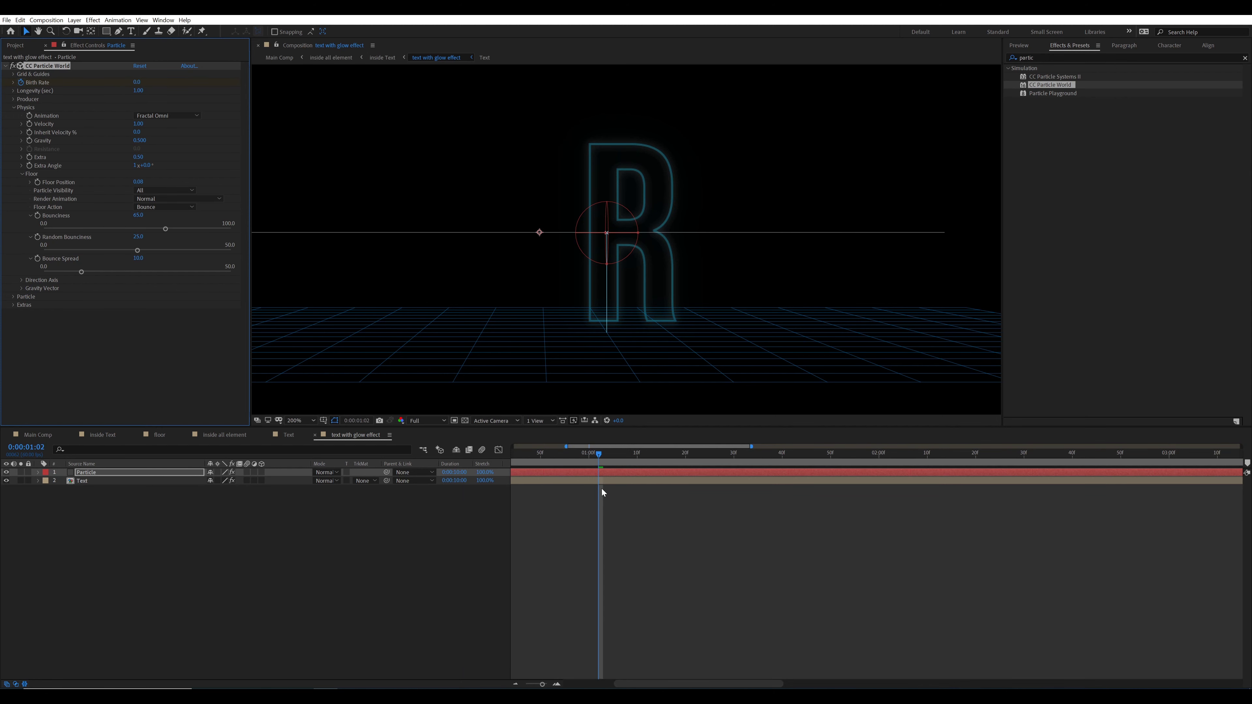
key(u)
Step: Add a Birth Rate keyframe of 0.3 at 0:00:01:10
drag(634, 459, 637, 458)
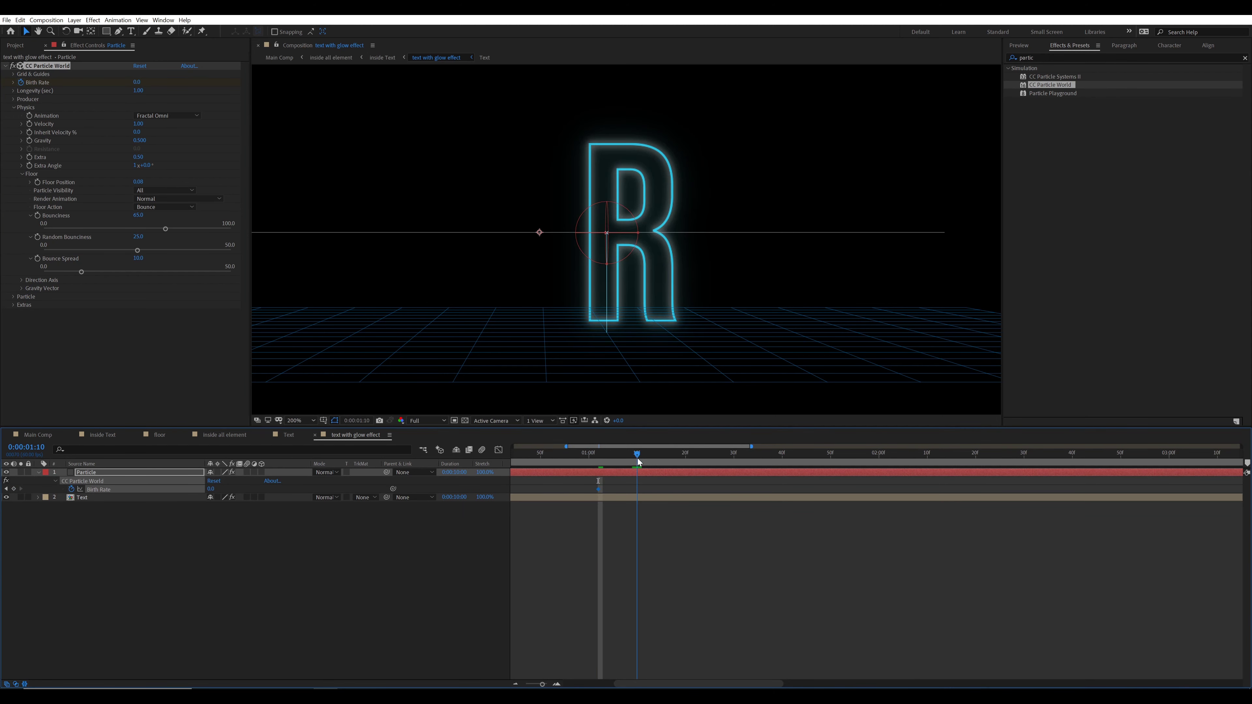
click(138, 83)
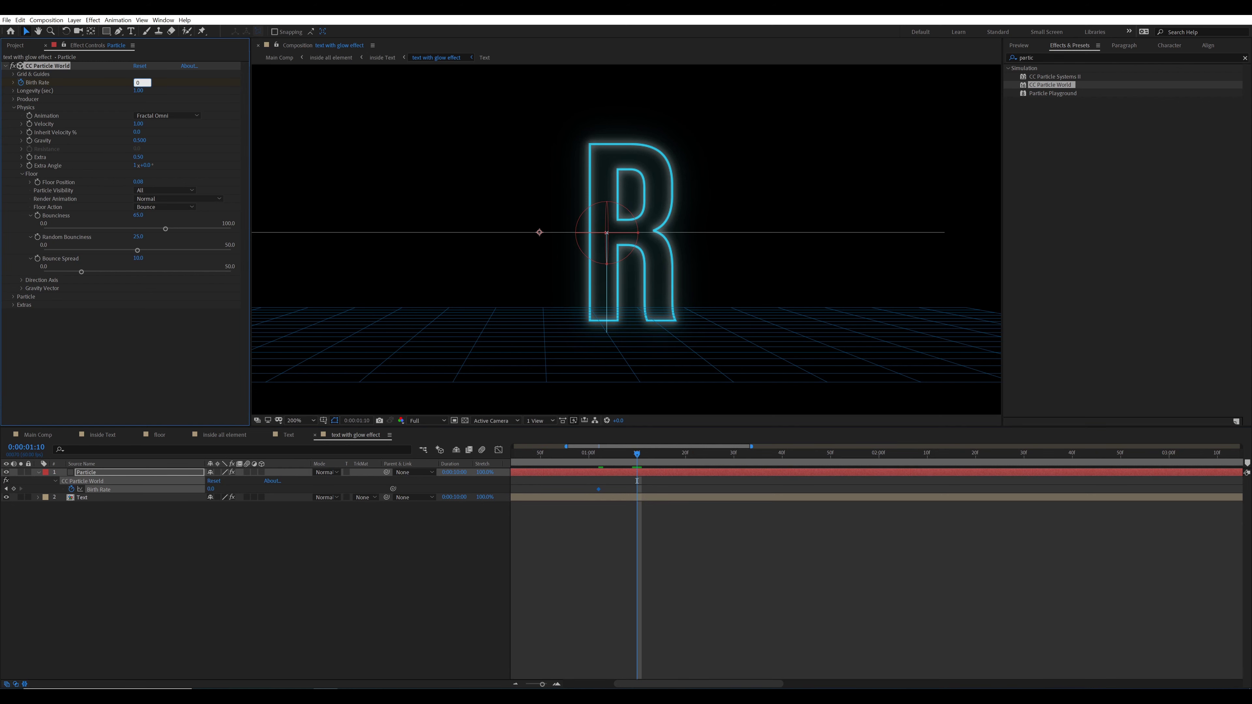
key(Return)
Step: Add a Birth Rate keyframe of 0 at 0:00:01:30, and check the particle burst on the timeline
drag(684, 454, 732, 455)
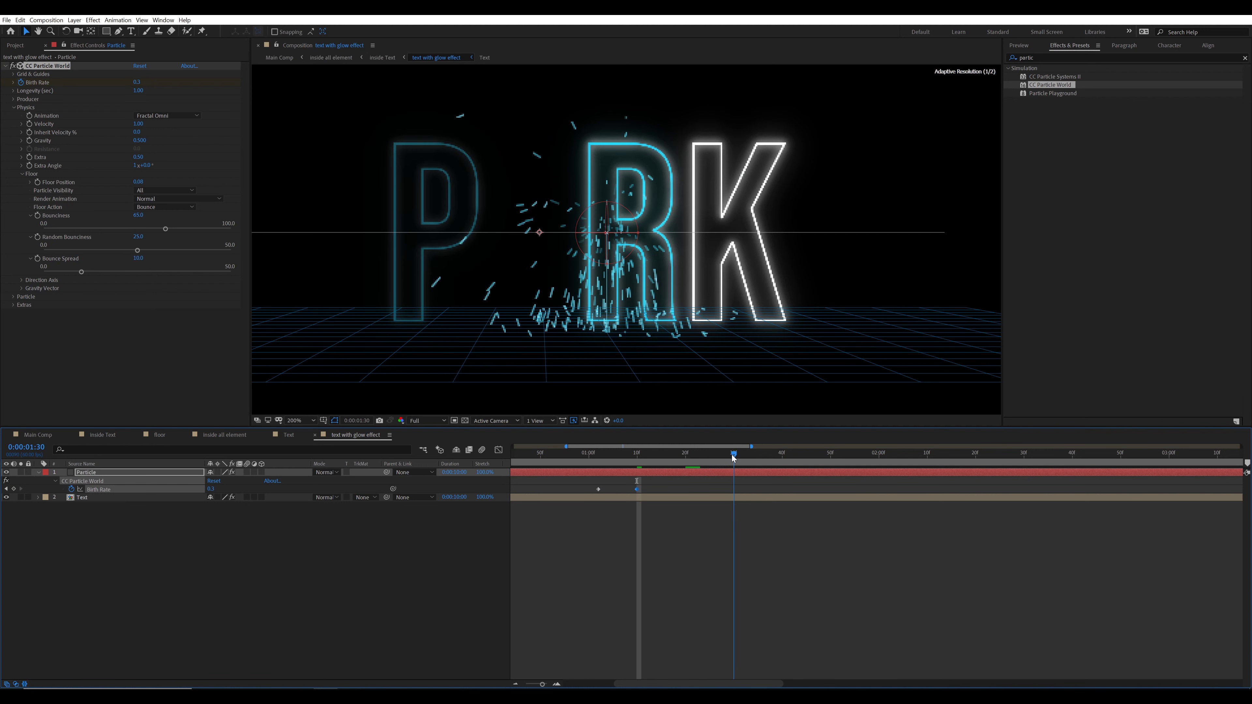
click(138, 83)
text(0)
key(Return)
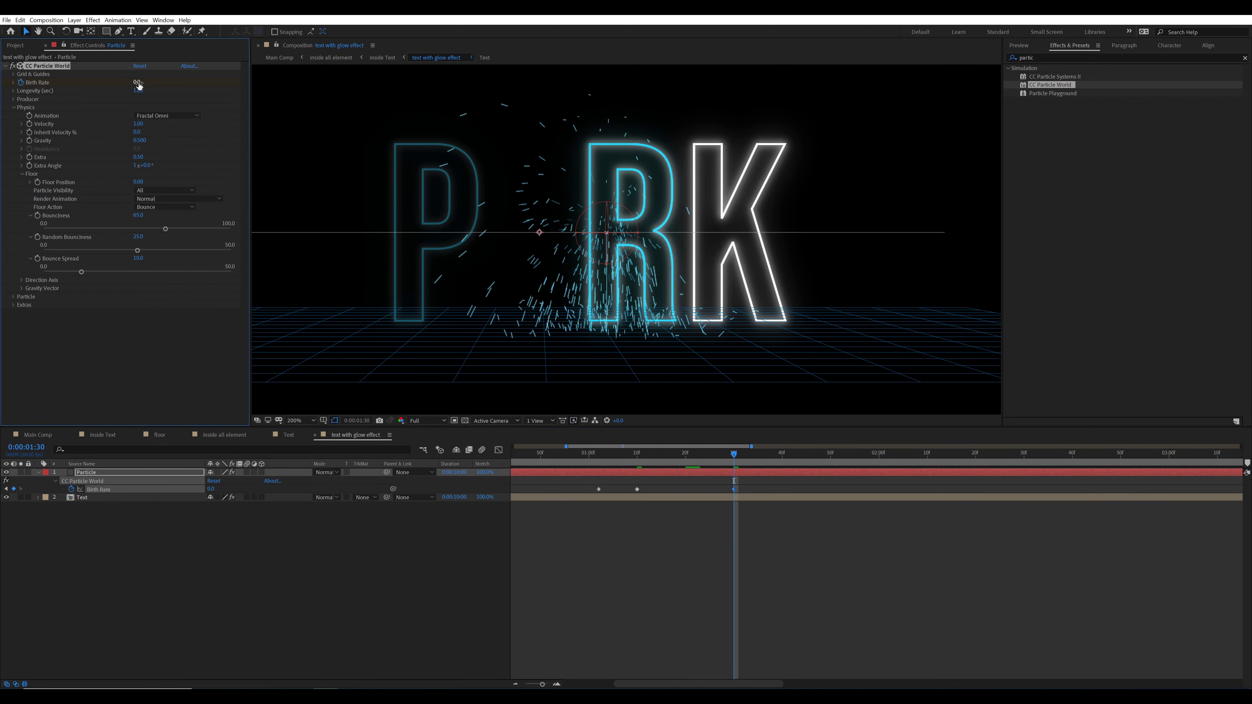
drag(592, 464, 735, 468)
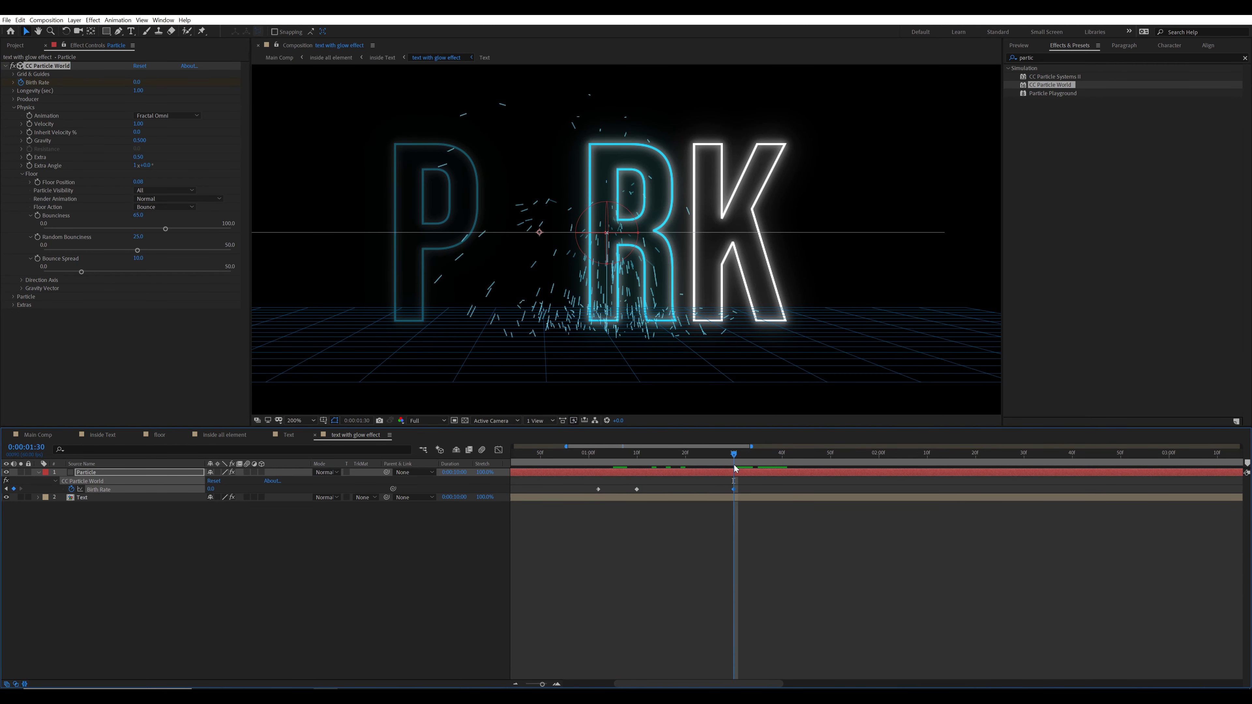
Step: Set the particles' Longevity to 0.8 seconds and check the burst across the timeline
click(137, 91)
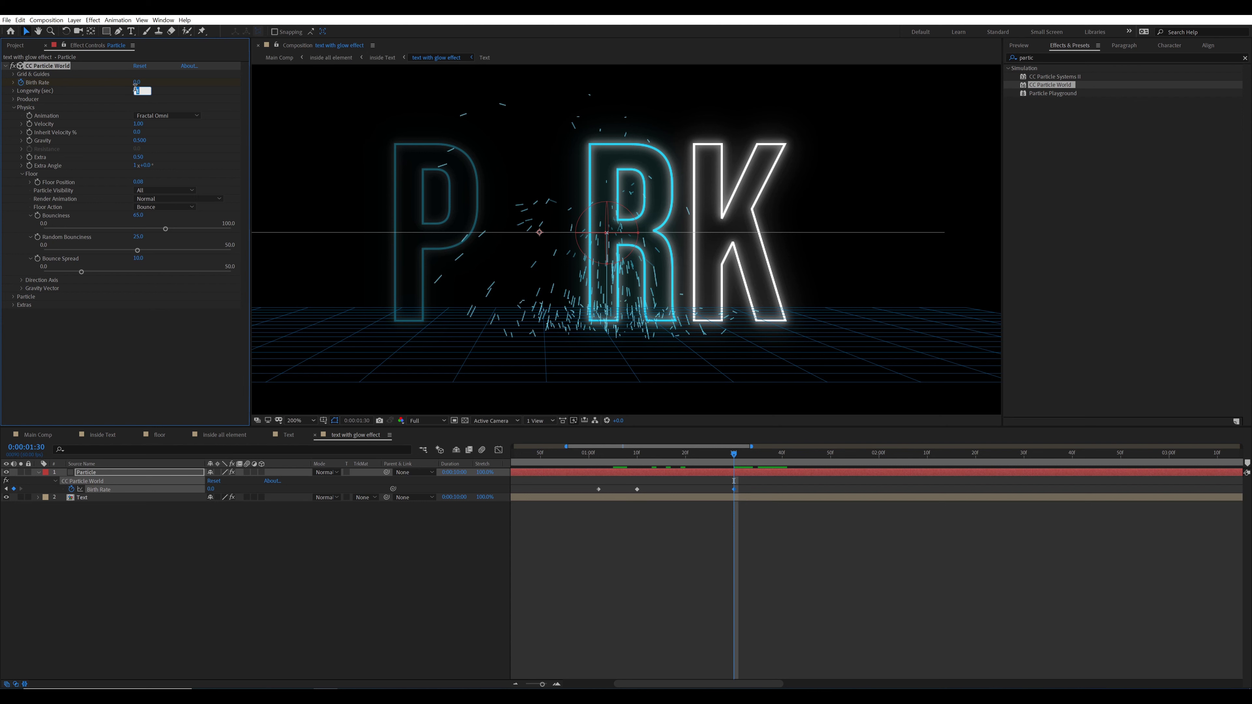
text(.8)
key(Return)
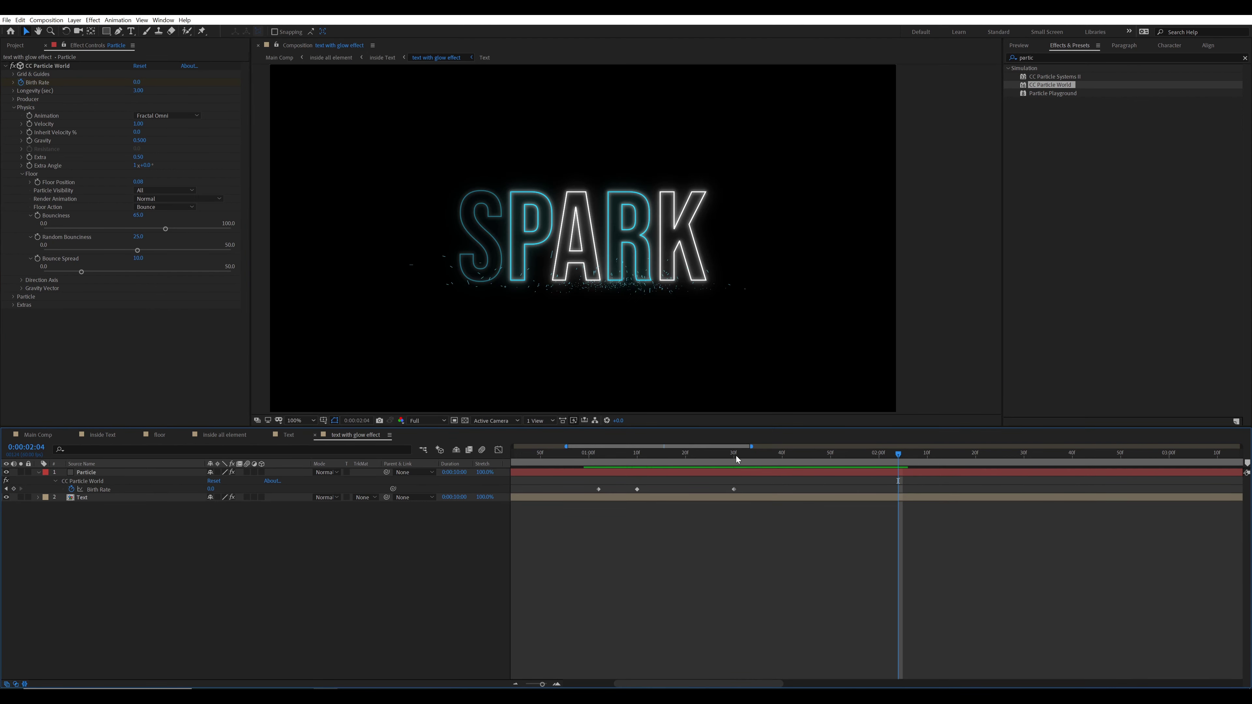
mouse_move(735, 457)
mouse_down()
mouse_move(682, 456)
mouse_move(749, 456)
mouse_up()
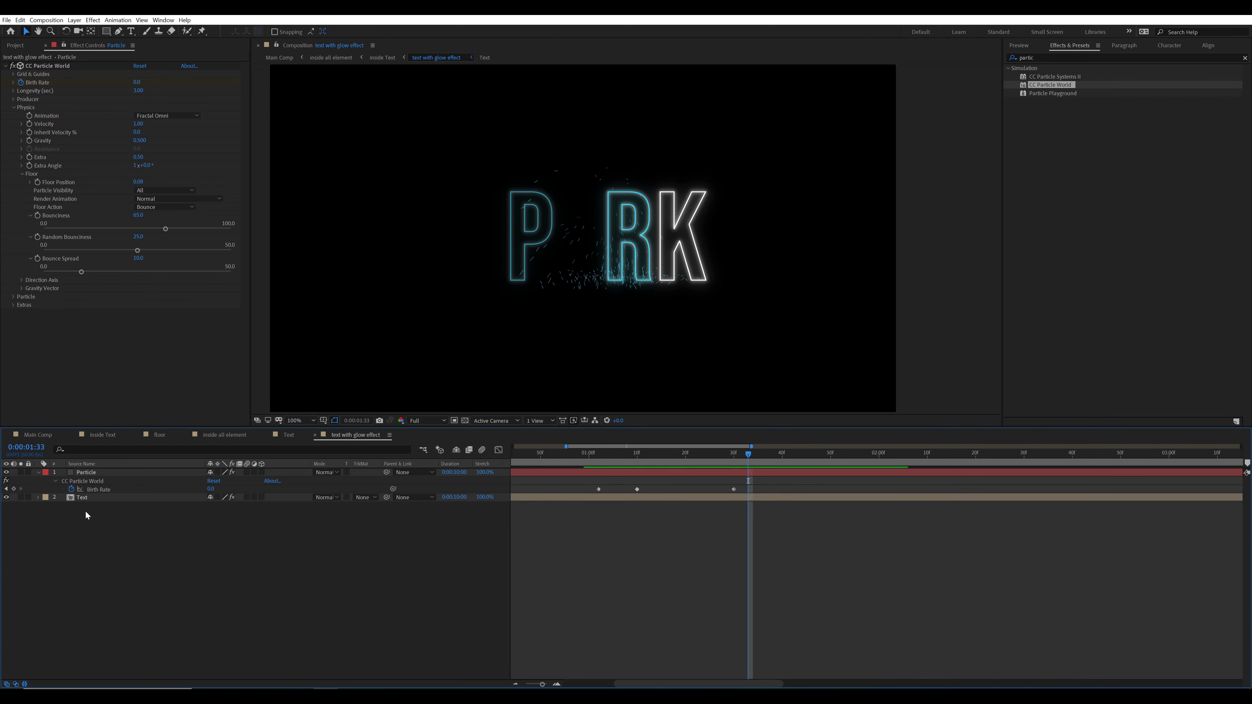
Step: Copy the Drop Shadow, Drop Shadow 2 and Glow effects from the Text layer to the Particle layer and preview the burst
click(83, 499)
click(33, 69)
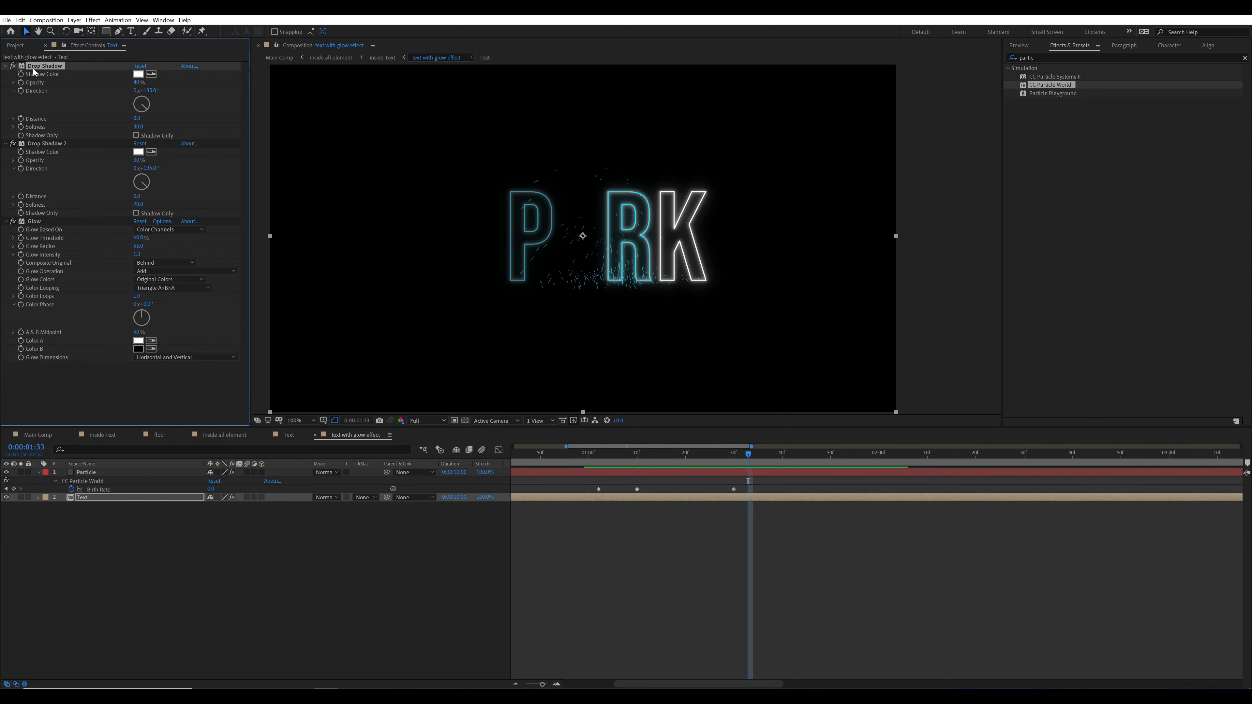
shift+click(40, 223)
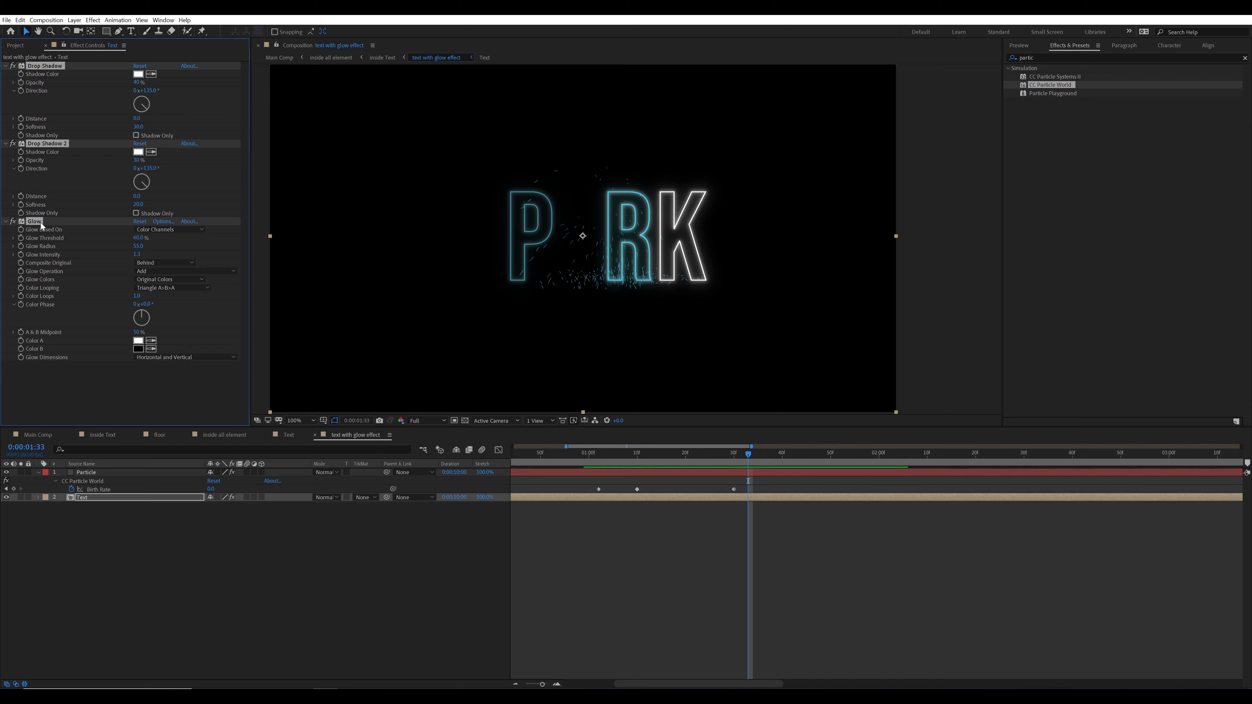
click(86, 473)
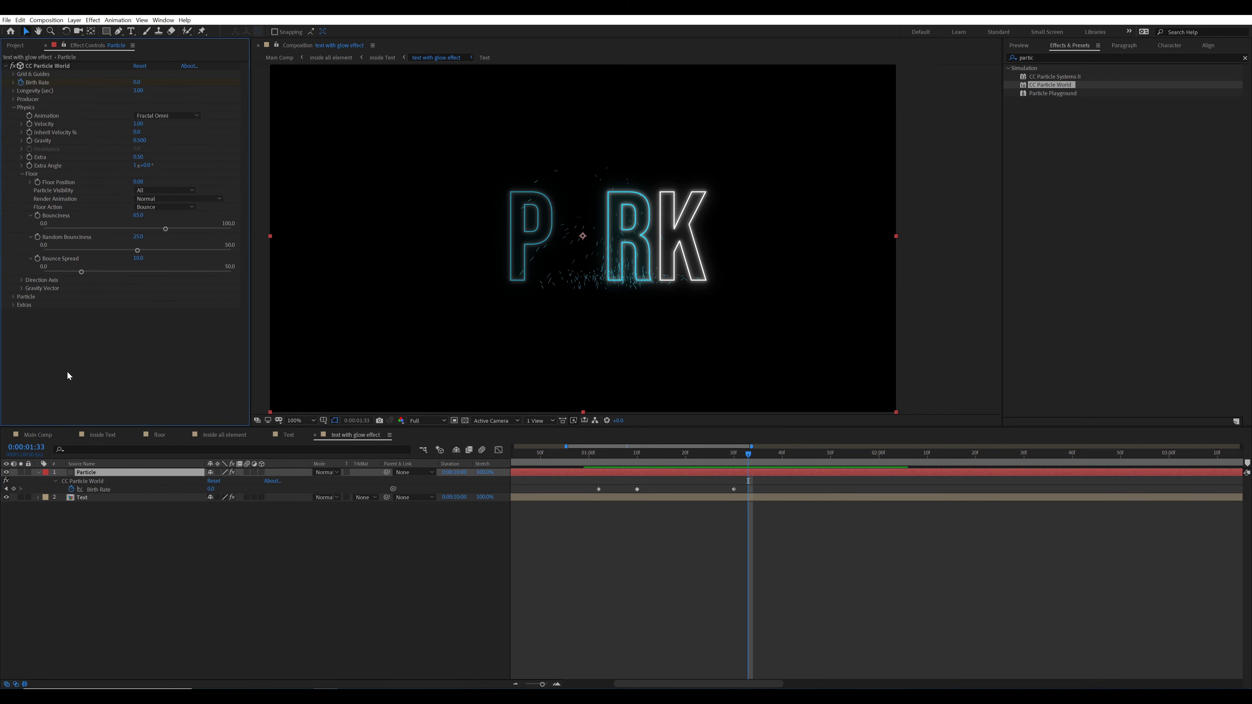
key(ctrl+v)
scroll(120, 336, down, 5)
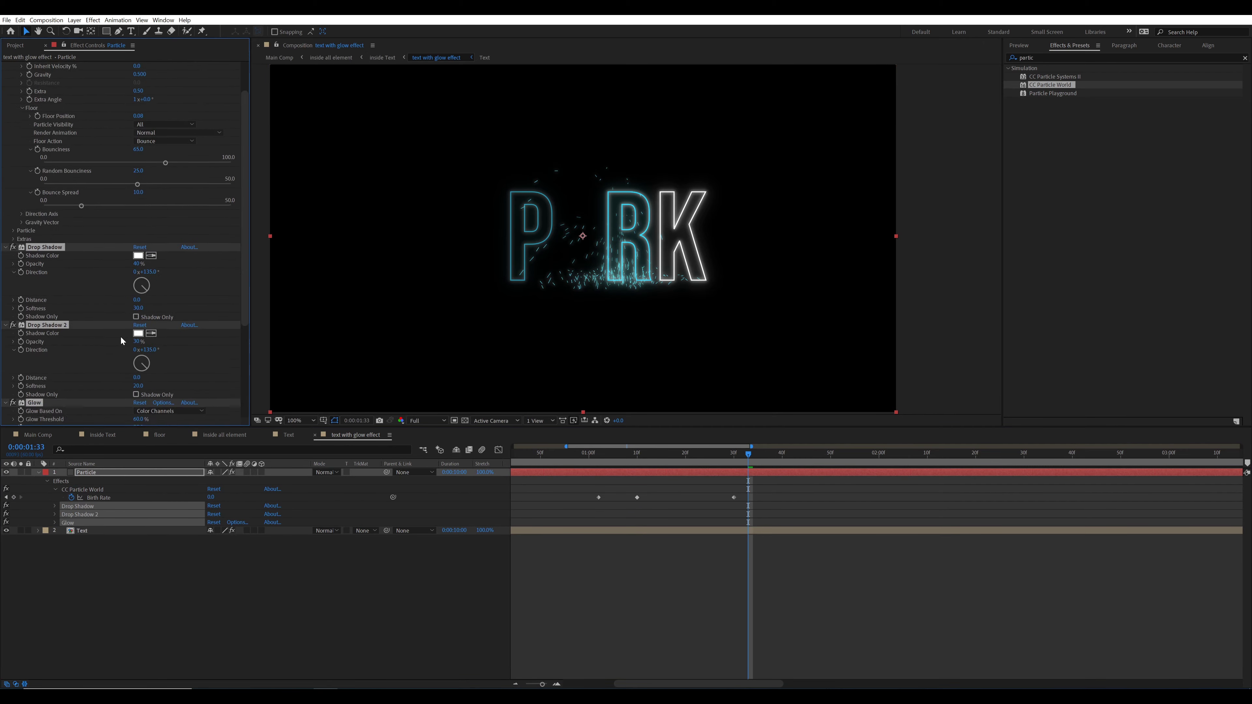
scroll(120, 336, down, 2)
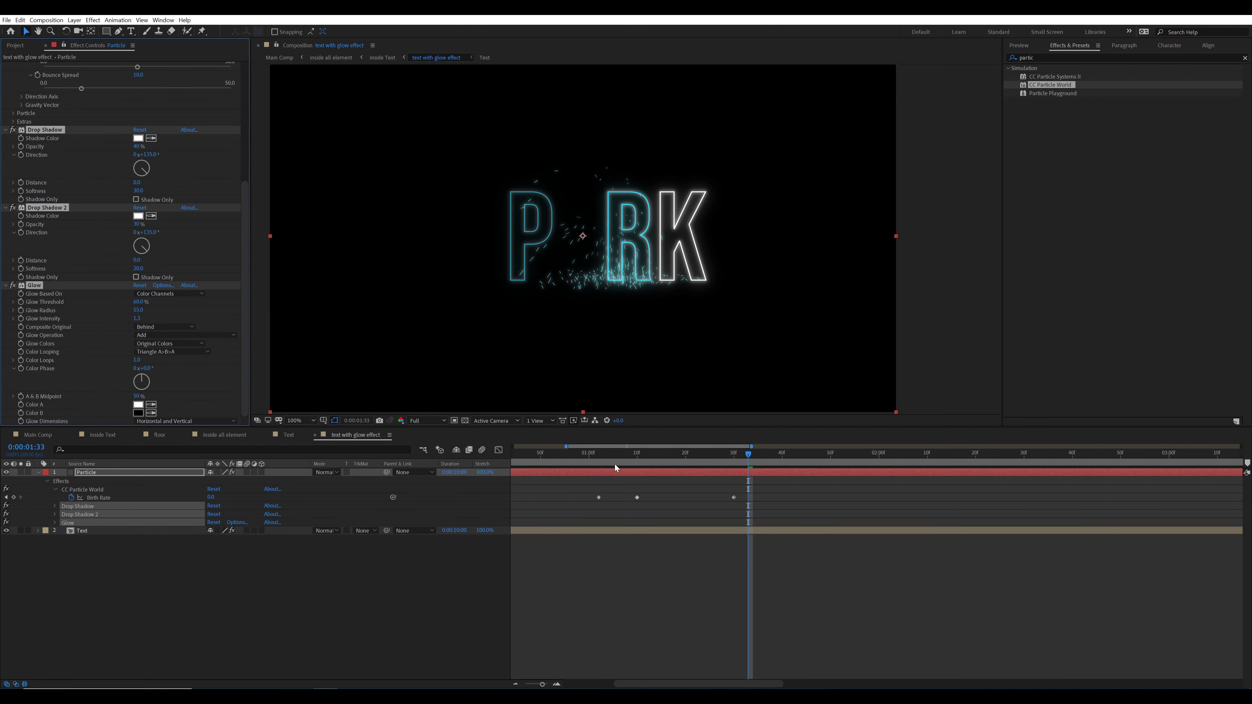
drag(599, 456, 610, 459)
key(space)
key(space)
Step: Duplicate the Particle layer, shift its Birth Rate keyframes to start at 0:00:02:00, and position its burst over the letter S
drag(930, 505, 808, 504)
click(774, 472)
key(ctrl+d)
key(u)
drag(735, 471, 1015, 470)
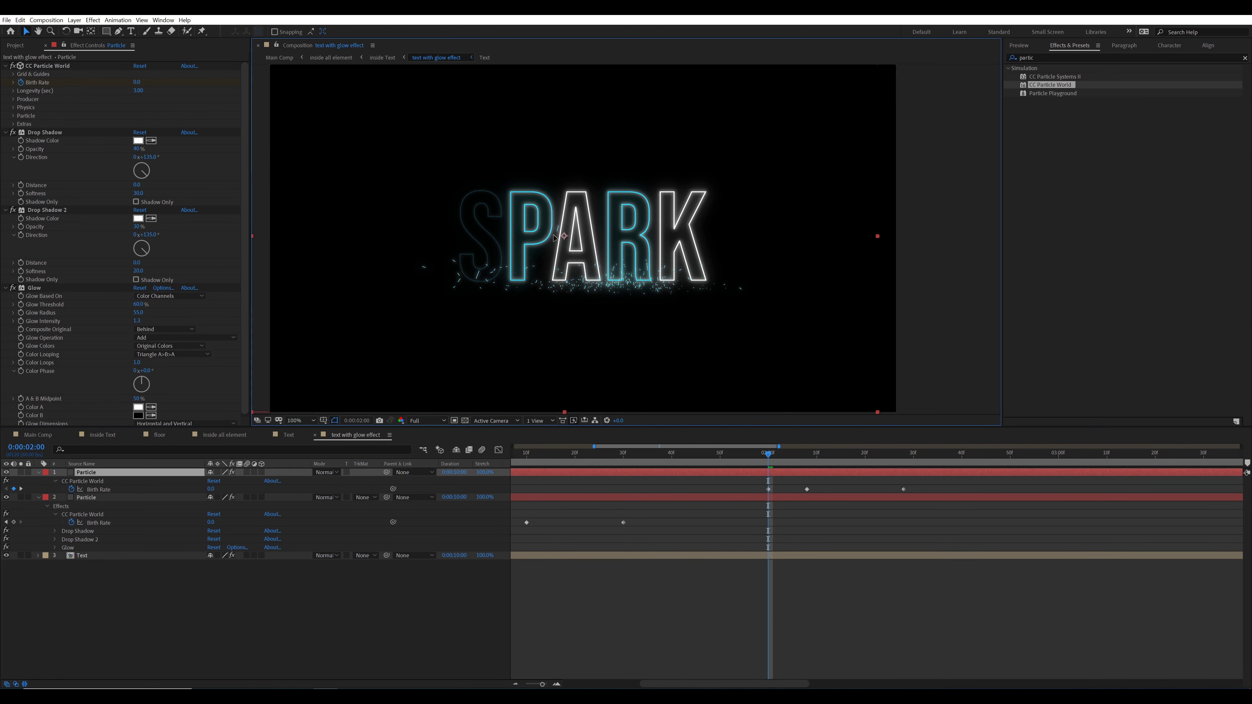
drag(582, 239, 484, 239)
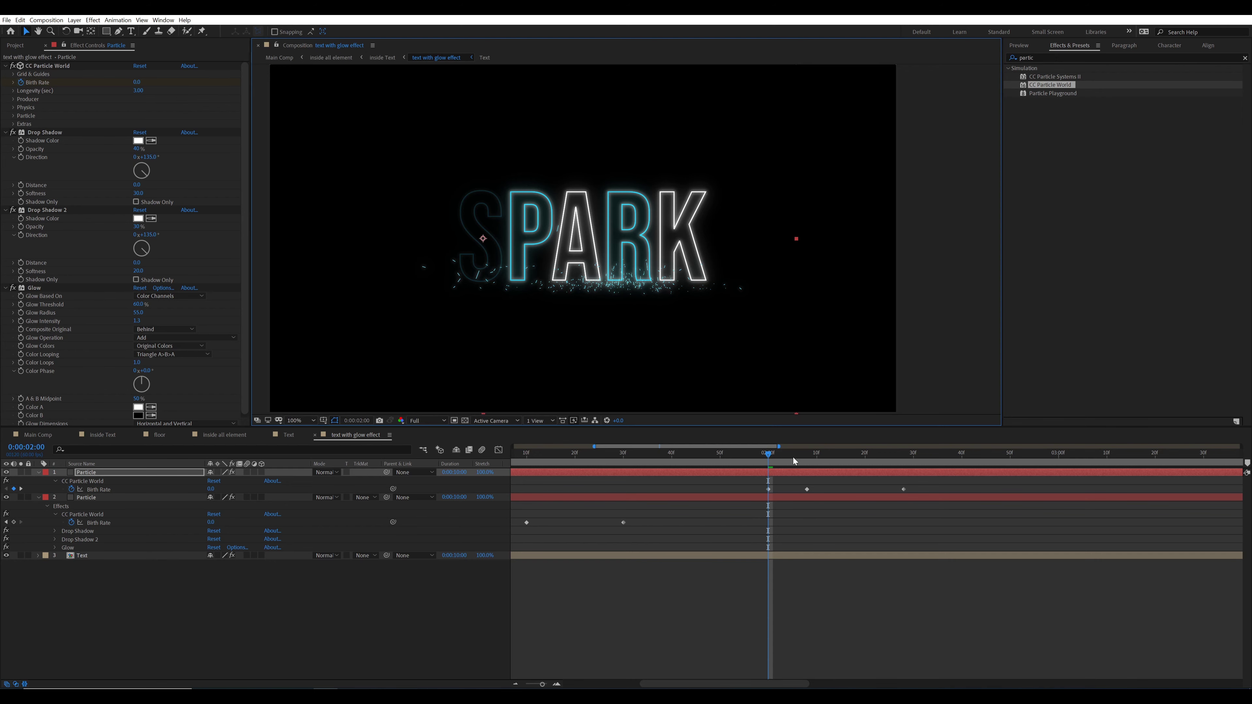
drag(769, 454, 866, 457)
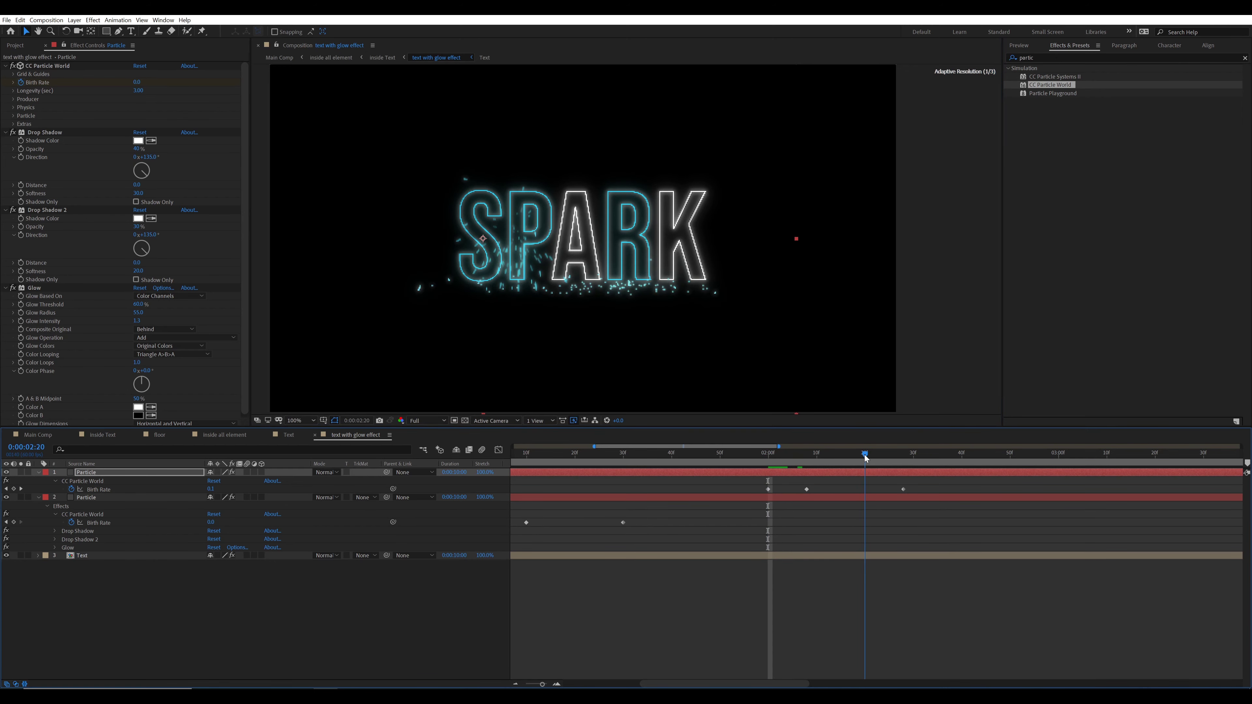
Step: Duplicate the top Particle layer, start its Birth Rate keyframes at 0:00:03:40, and move its burst over the letter A
drag(778, 455, 732, 456)
key(ctrl+d)
drag(690, 473, 732, 473)
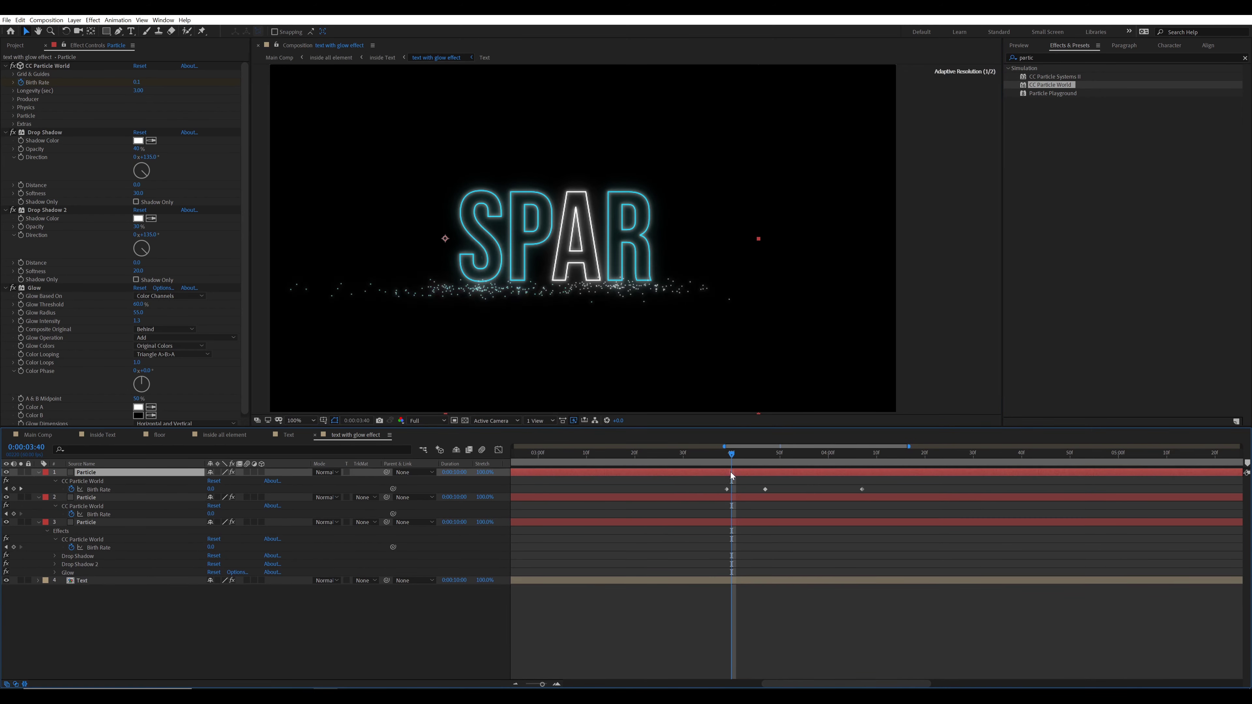
drag(445, 238, 545, 244)
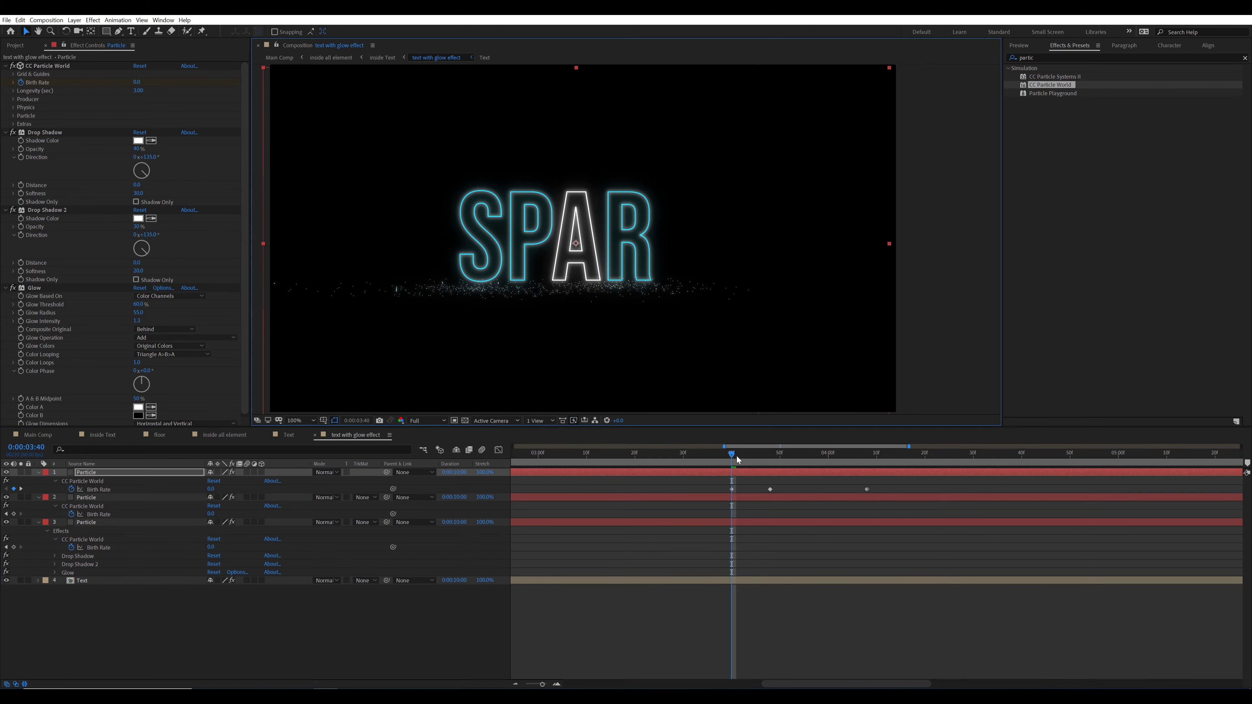
drag(737, 456, 702, 473)
Step: Add a fourth Particle copy with a delayed burst, position it over the letter P, and scrub through the timing
drag(694, 455, 1019, 475)
key(ctrl+d)
drag(545, 243, 504, 242)
drag(872, 454, 1094, 460)
Step: Add a fifth Particle copy whose burst starts shortly before 0:00:06:00, and position it over the letter R
scroll(1094, 460, right, 5)
drag(632, 455, 1065, 485)
key(ctrl+d)
drag(504, 242, 606, 245)
drag(855, 455, 932, 462)
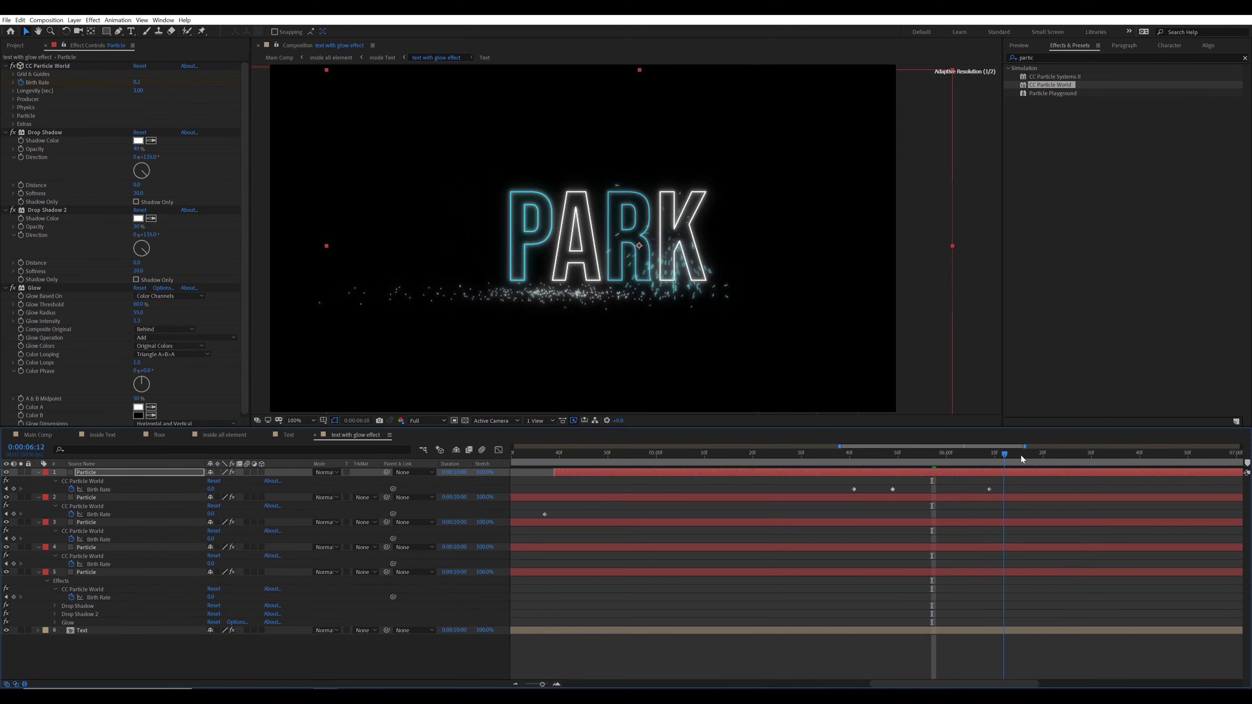
Step: Open the Main Comp and play the finished animation from the start
click(43, 436)
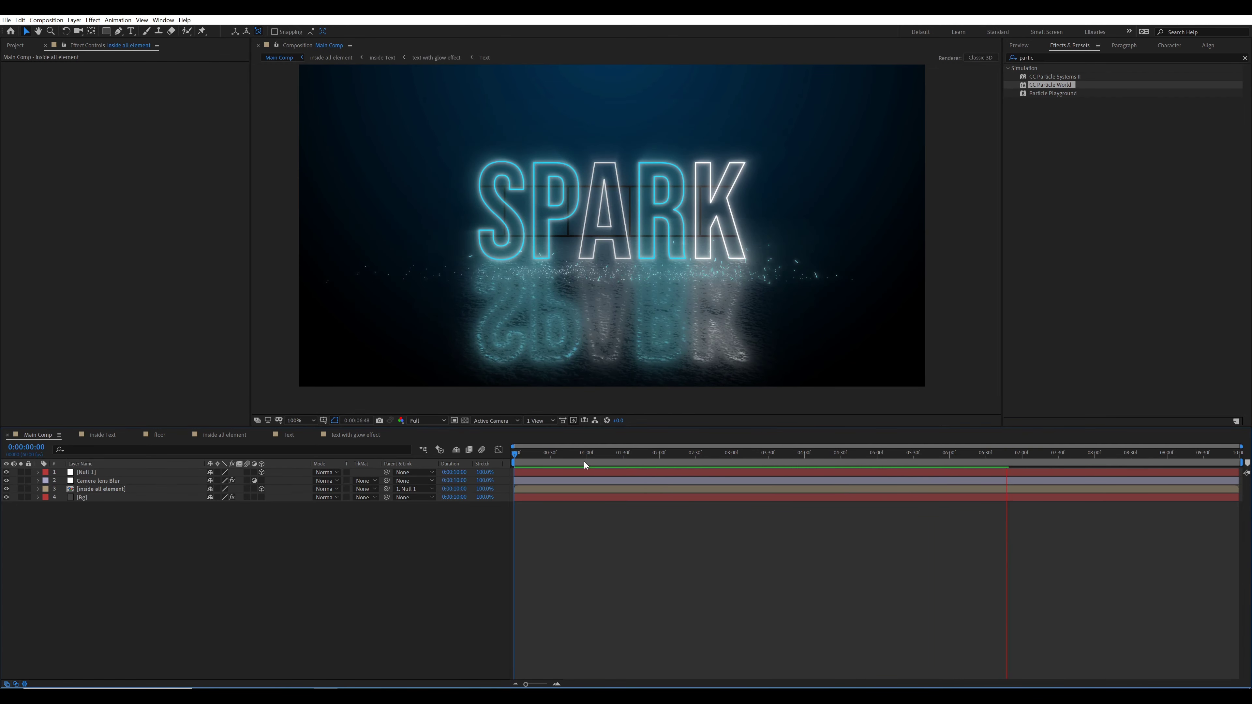
drag(551, 454, 513, 454)
key(space)
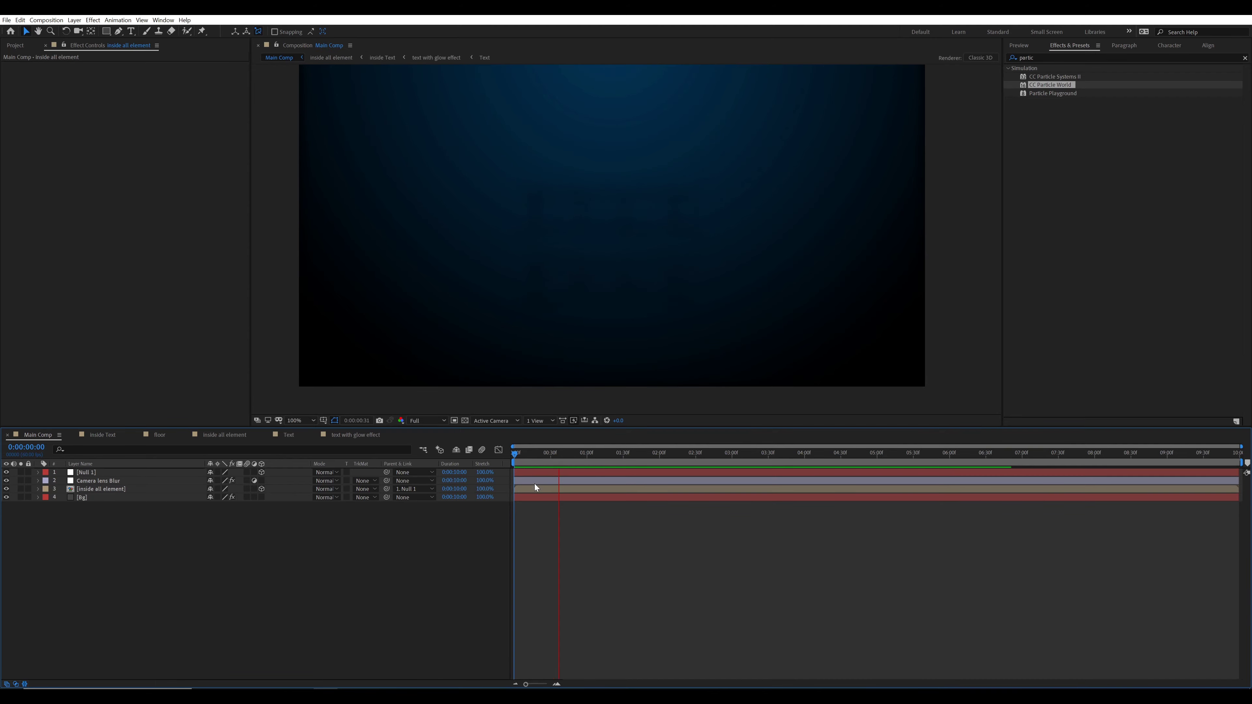